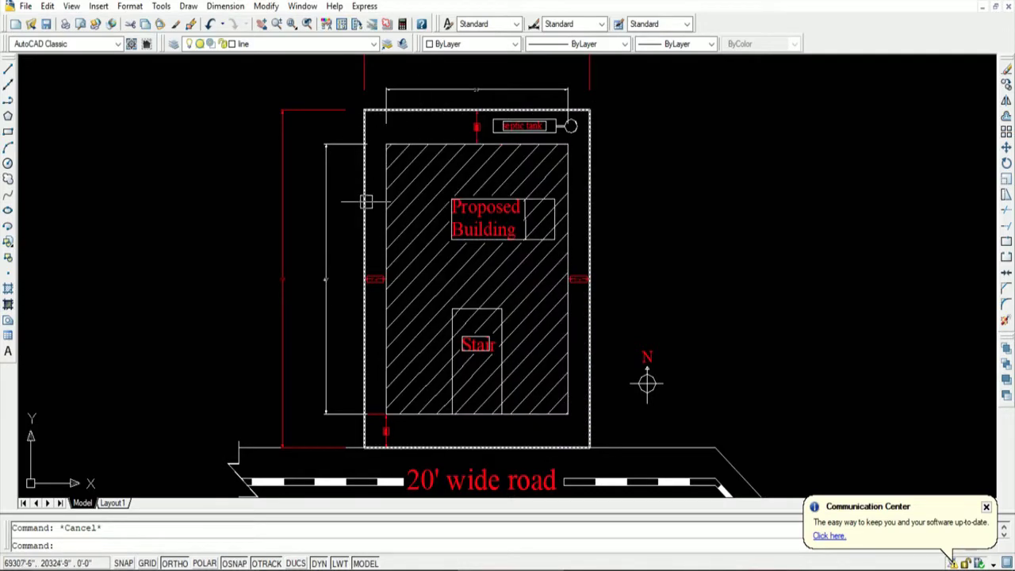
# Select the outer plot rectangle and inner building rectangle as the objects to copy
pyautogui.scroll(1, 584, 415)
pyautogui.click(484, 391)
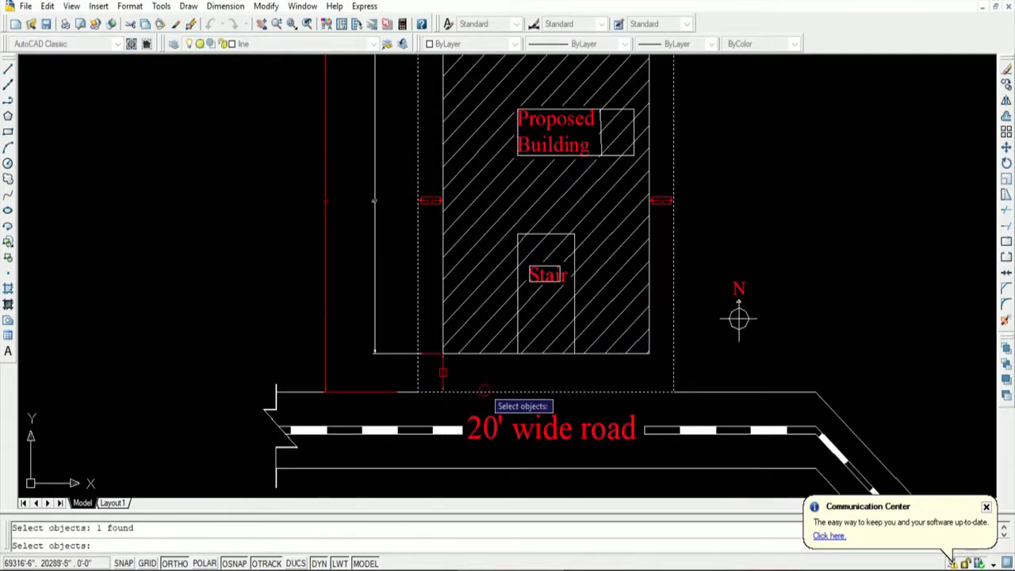
pyautogui.click(481, 354)
pyautogui.scroll(-1, 668, 369)
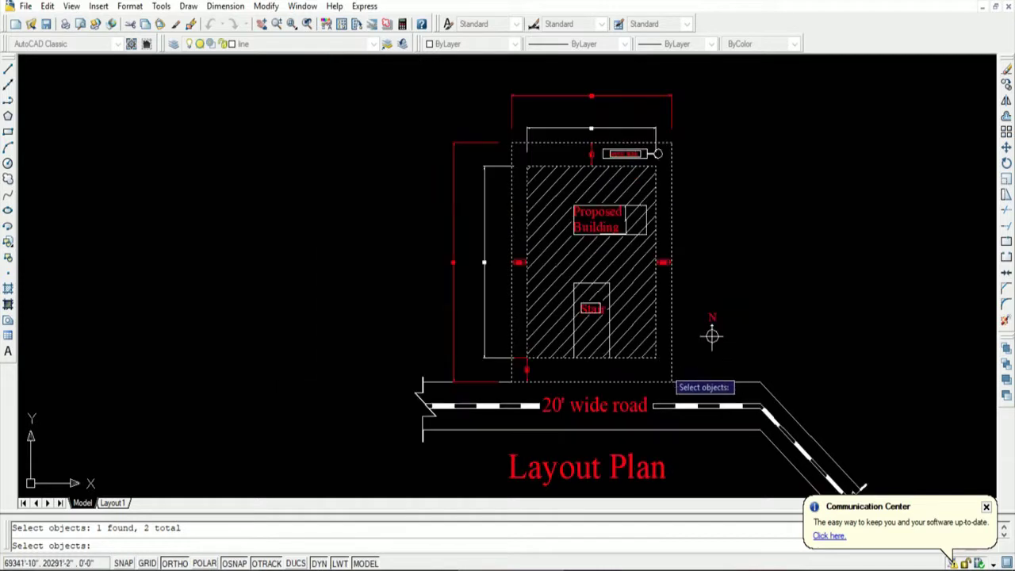
pyautogui.press('Return')
# Place the copy of both outlines far to the left of the original
pyautogui.click(671, 383)
pyautogui.scroll(-4, 671, 382)
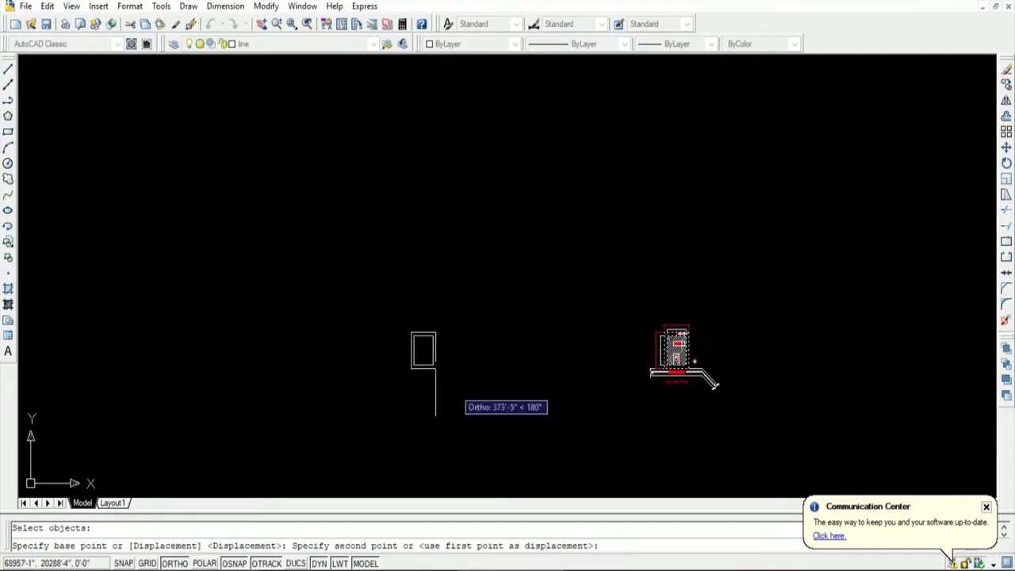
pyautogui.scroll(-4, 272, 370)
pyautogui.scroll(2, 170, 369)
pyautogui.scroll(1, 131, 369)
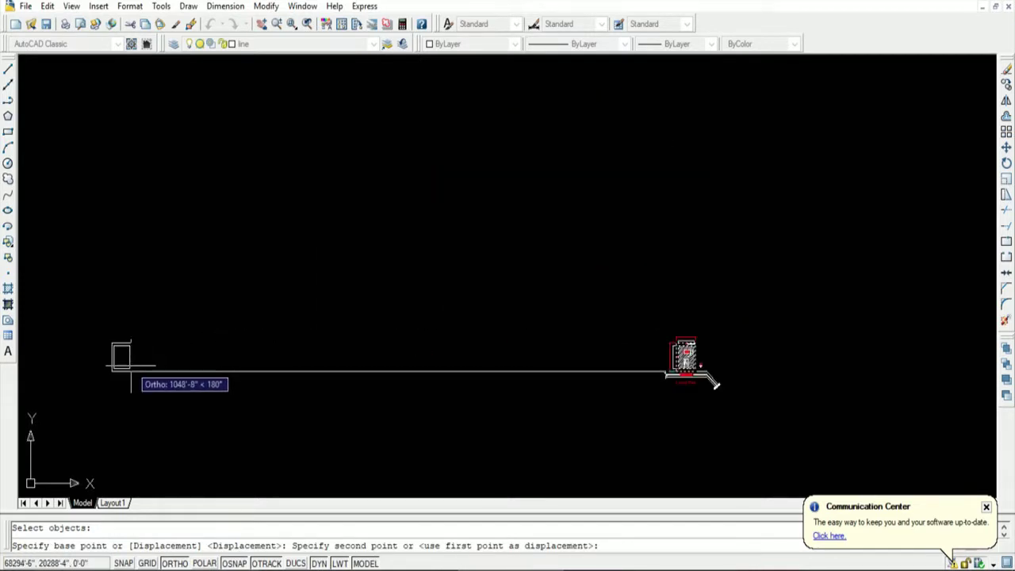
pyautogui.click(131, 370)
pyautogui.press('Return')
# Delete the copied inner building rectangle, leaving only the plot rectangle
pyautogui.scroll(2, 182, 388)
pyautogui.scroll(4, 175, 343)
pyautogui.scroll(3, 250, 349)
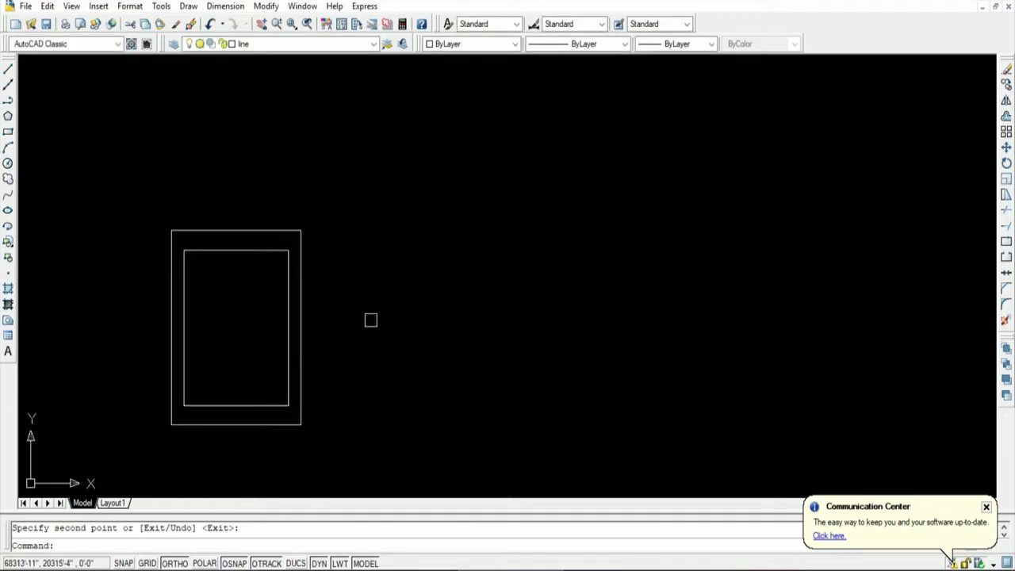
pyautogui.scroll(1, 326, 351)
pyautogui.scroll(-2, 319, 320)
pyautogui.scroll(2, 290, 283)
pyautogui.scroll(2, 290, 283)
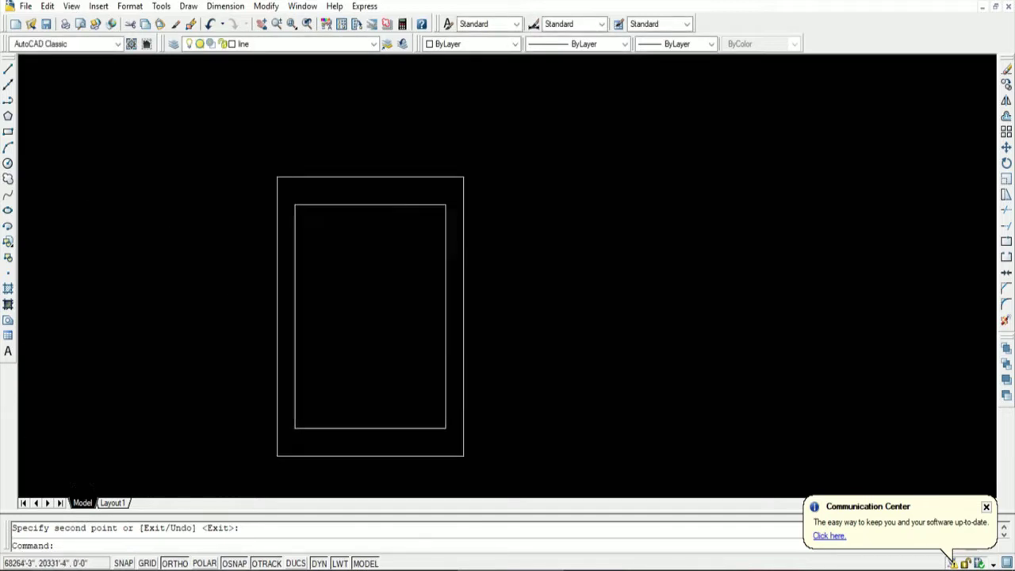
pyautogui.scroll(2, 313, 210)
pyautogui.scroll(-1, 341, 195)
pyautogui.scroll(-1, 290, 261)
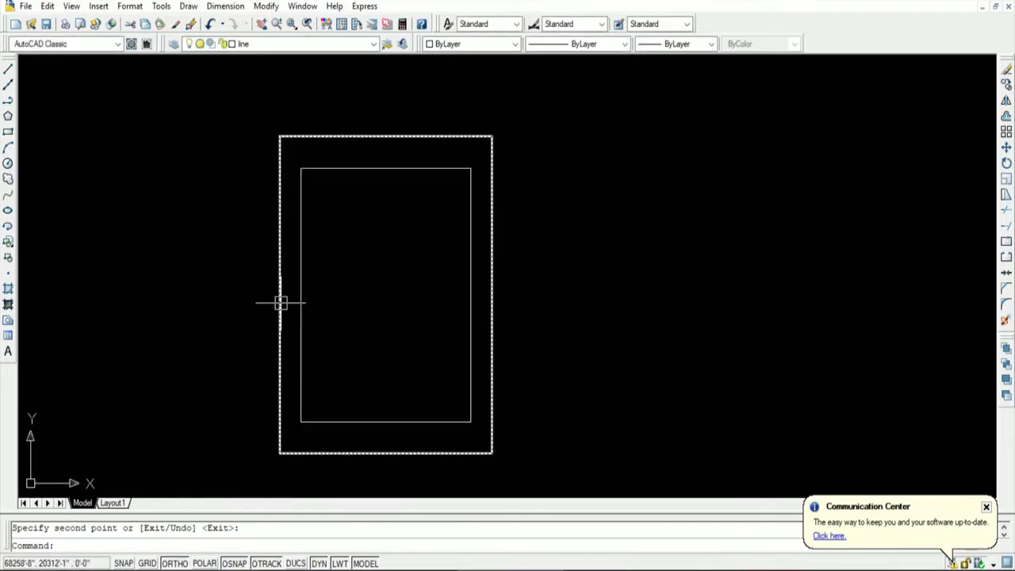
pyautogui.click(302, 306)
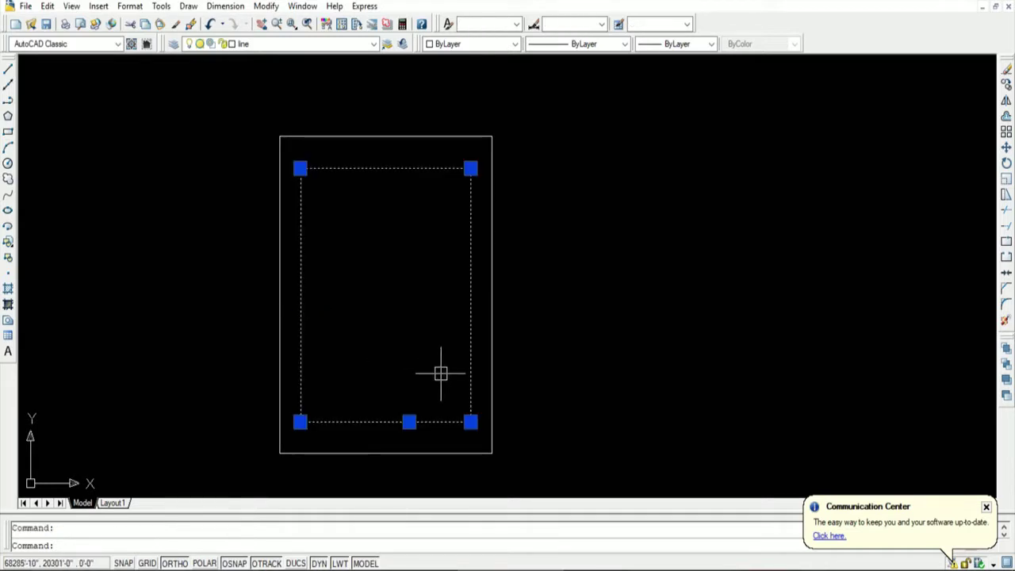
pyautogui.press('Delete')
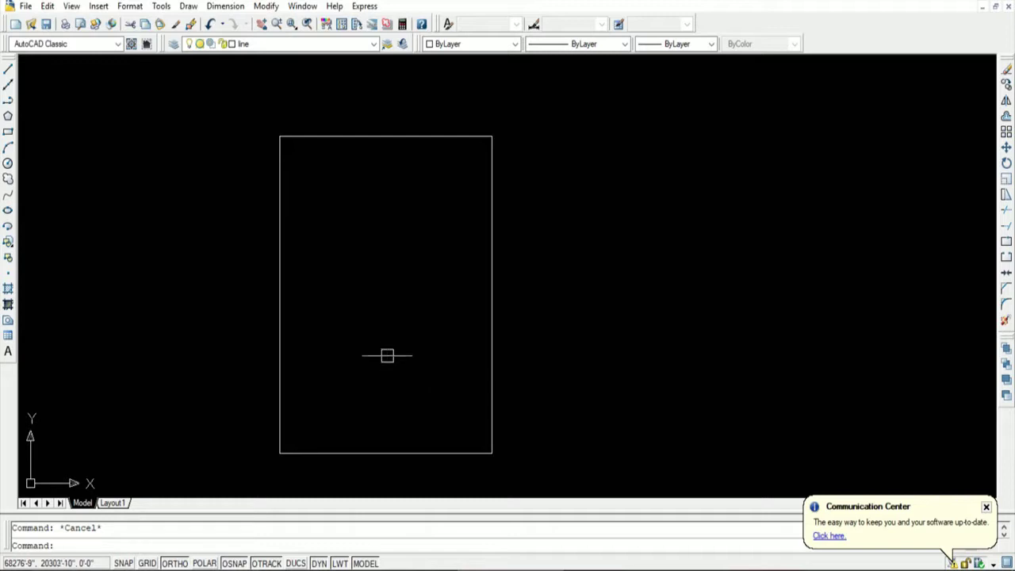
# On the grid layer, draw a line along the rectangle's bottom edge extending past its right side
pyautogui.click(373, 44)
pyautogui.click(318, 123)
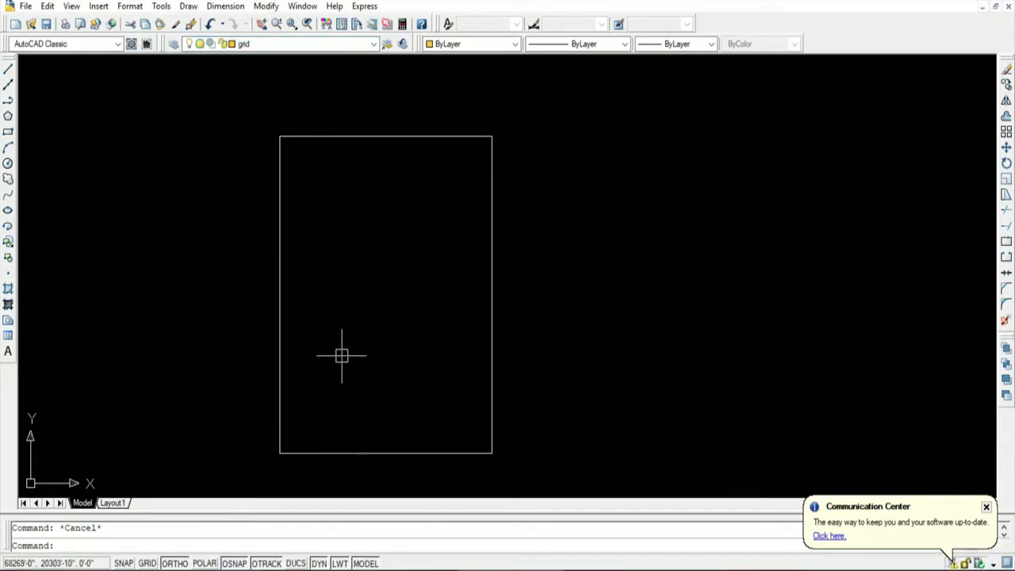
pyautogui.write('l')
pyautogui.press('Return')
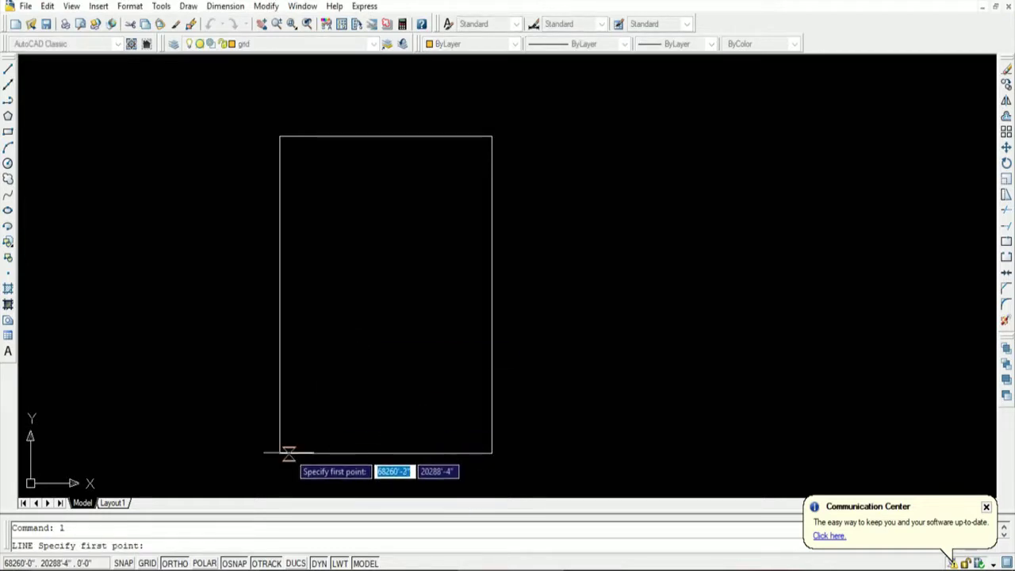
pyautogui.click(279, 454)
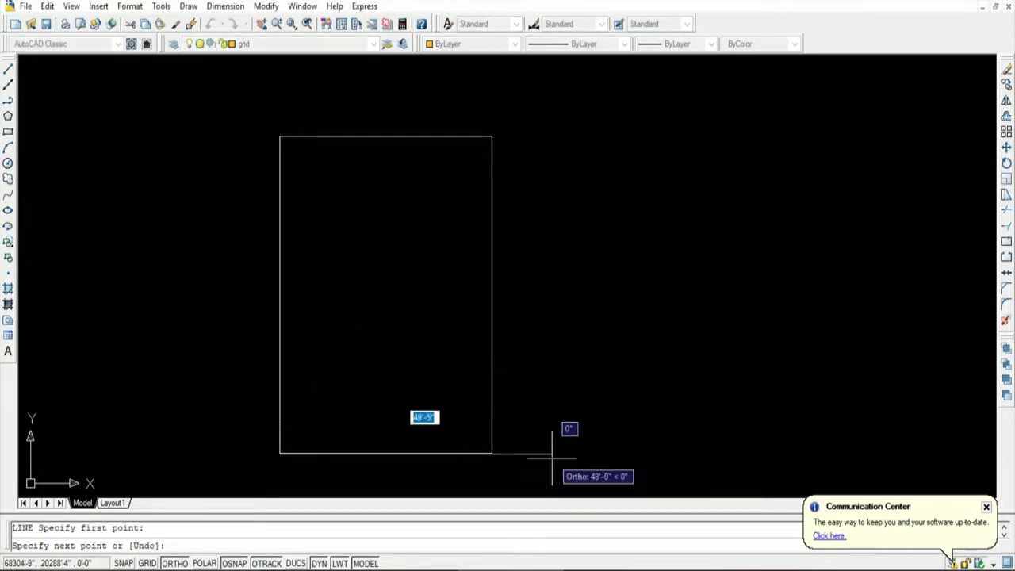
pyautogui.click(553, 454)
pyautogui.press('Return')
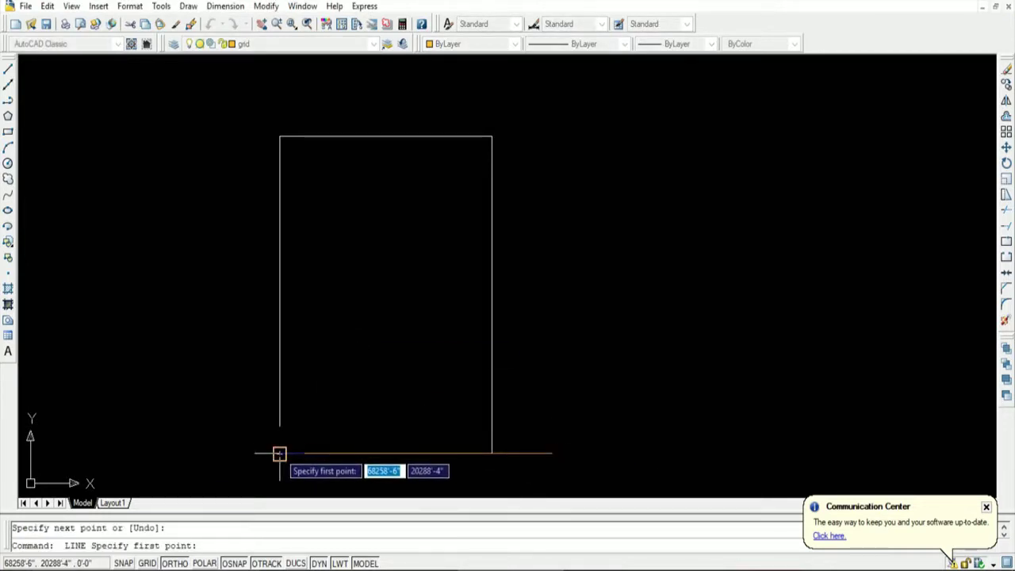
# Draw a vertical line up the rectangle's left side, extending above its top
pyautogui.click(279, 454)
pyautogui.click(279, 94)
pyautogui.press('Return')
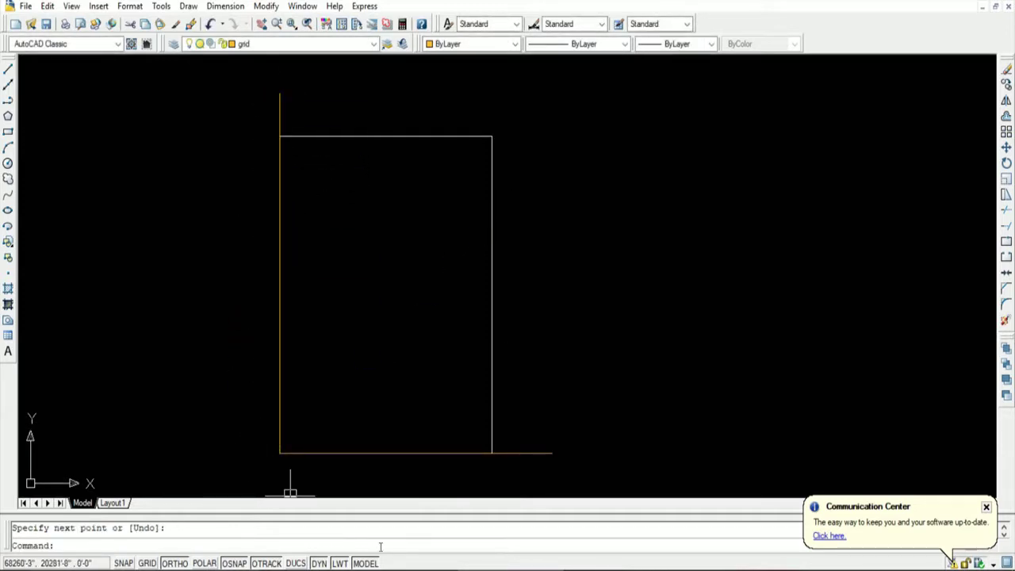
pyautogui.press('Escape')
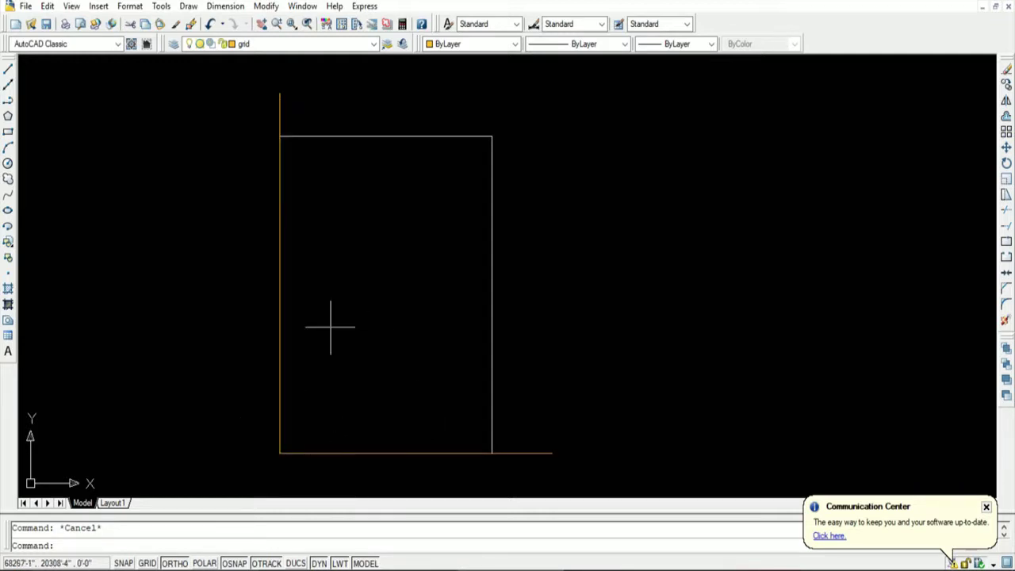
# Offset the bottom grid line 5' upward
pyautogui.write('o')
pyautogui.press('Return')
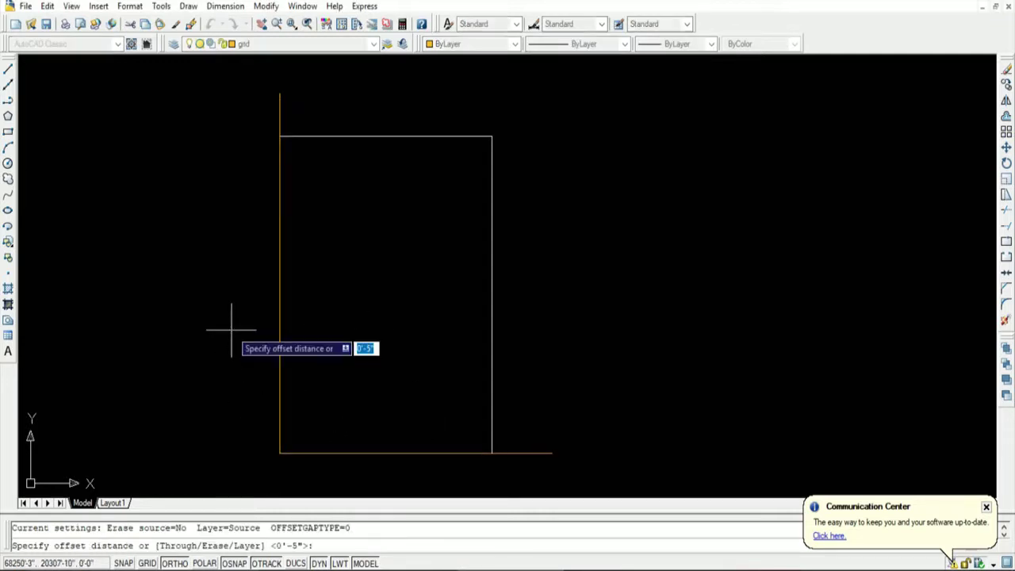
pyautogui.write('5')
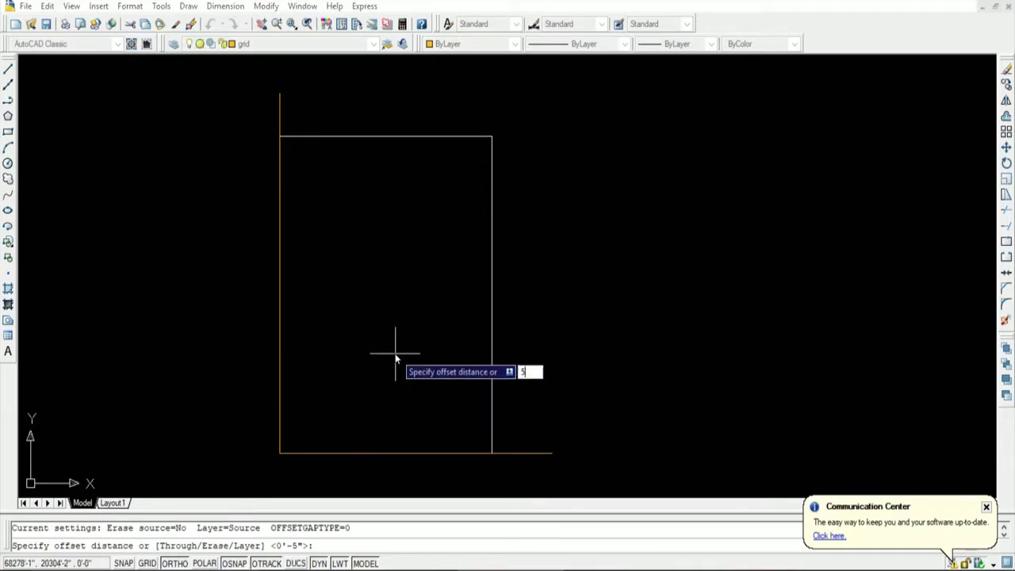
pyautogui.press('Return')
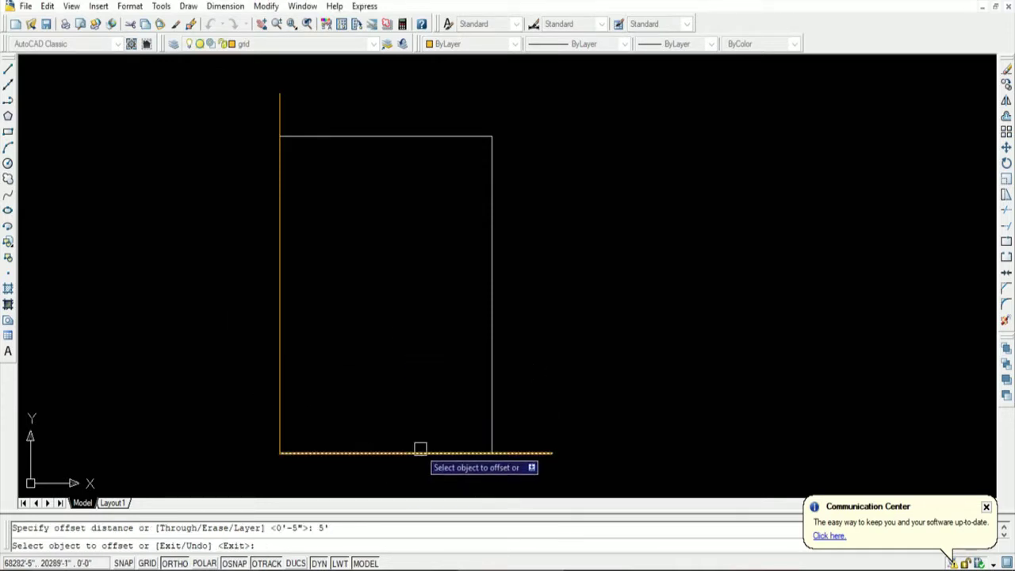
pyautogui.click(420, 451)
pyautogui.click(414, 328)
pyautogui.press('Return')
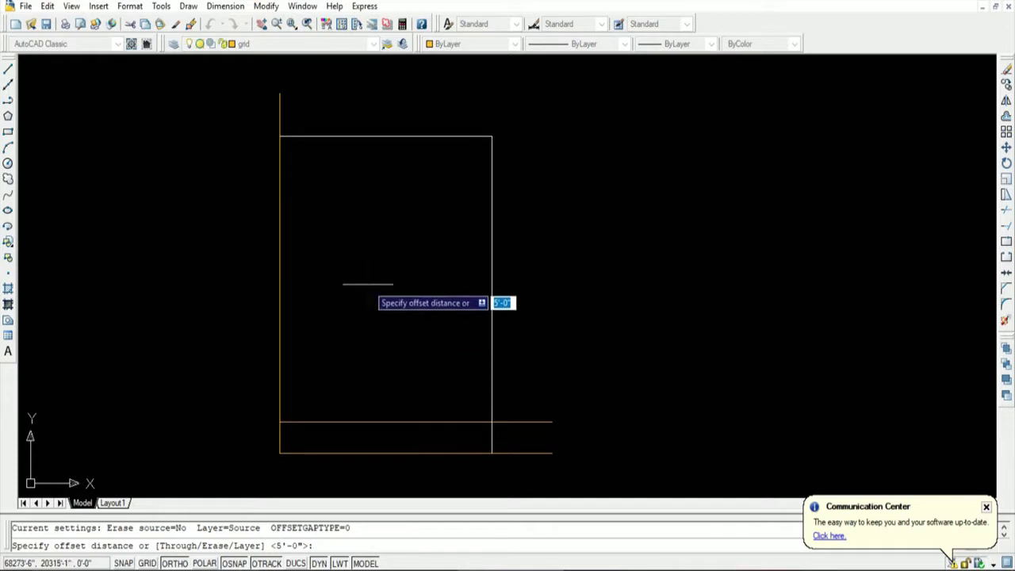
# Offset the left vertical grid line 3'6" to the right
pyautogui.write("3'6")
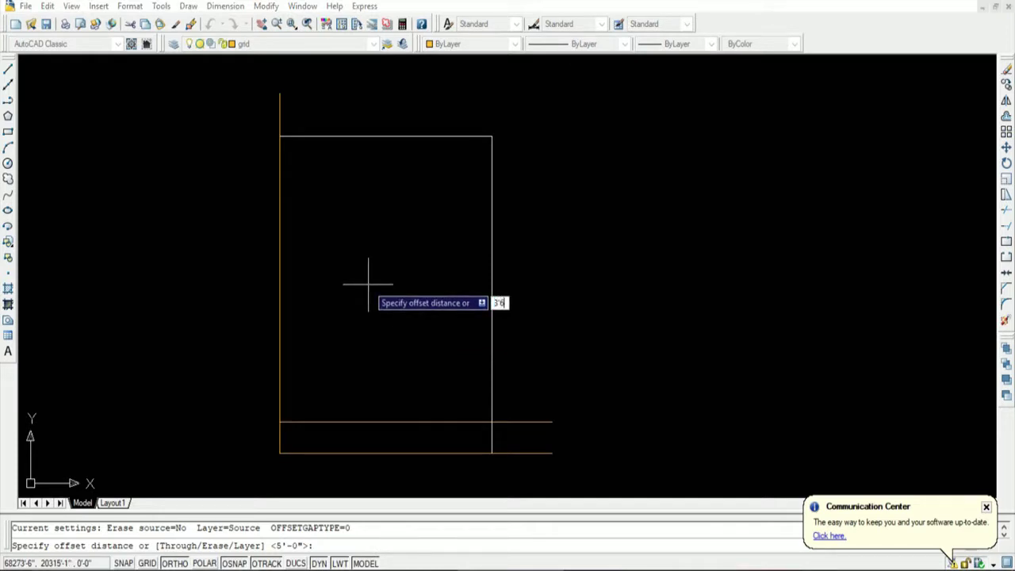
pyautogui.press('Return')
pyautogui.click(279, 269)
pyautogui.click(317, 269)
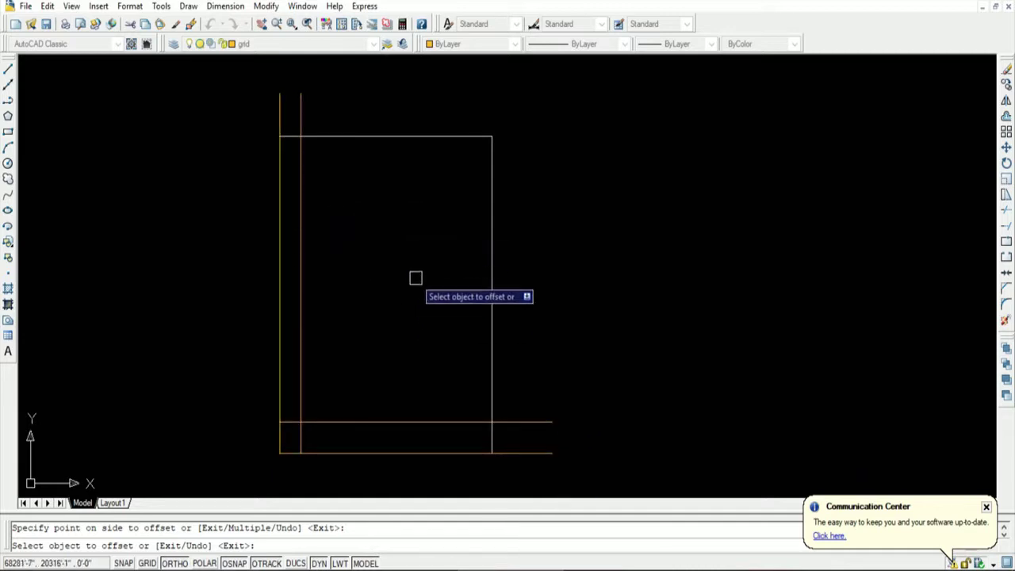
pyautogui.scroll(-2, 416, 278)
pyautogui.scroll(1, 380, 274)
pyautogui.scroll(3, 321, 392)
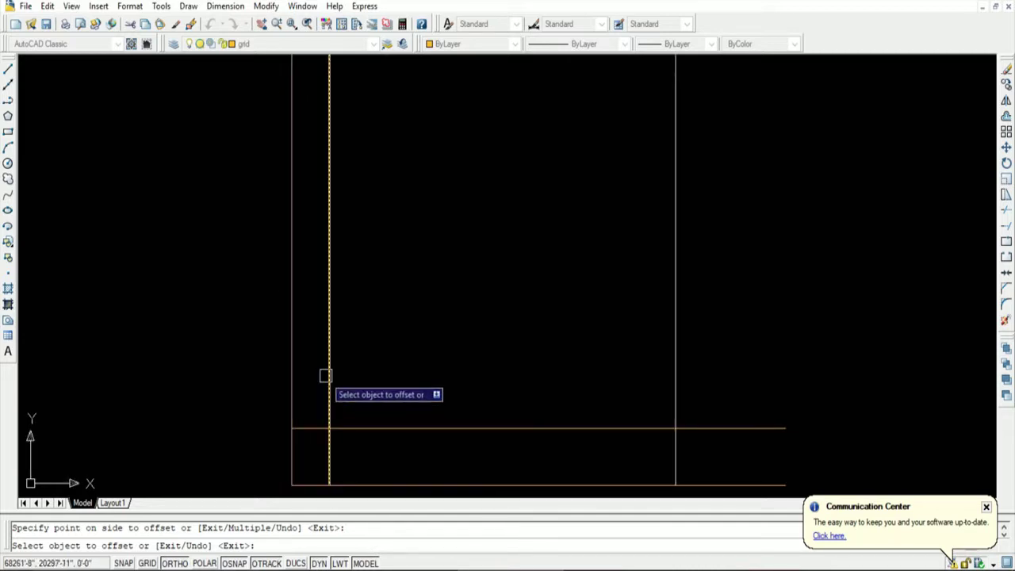
pyautogui.scroll(-3, 325, 375)
pyautogui.press('Escape')
pyautogui.scroll(3, 372, 280)
pyautogui.scroll(-4, 392, 321)
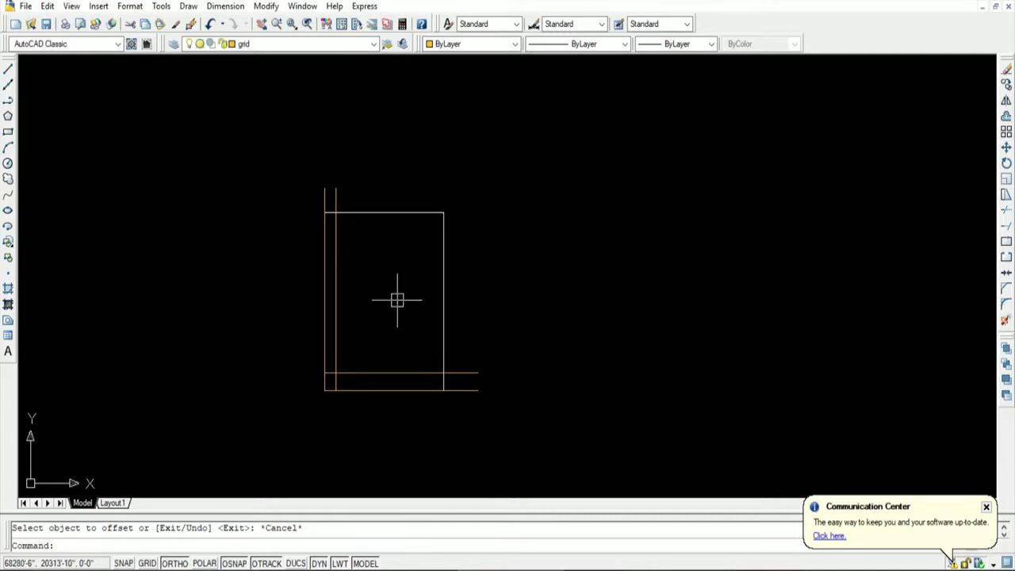
pyautogui.press('Escape')
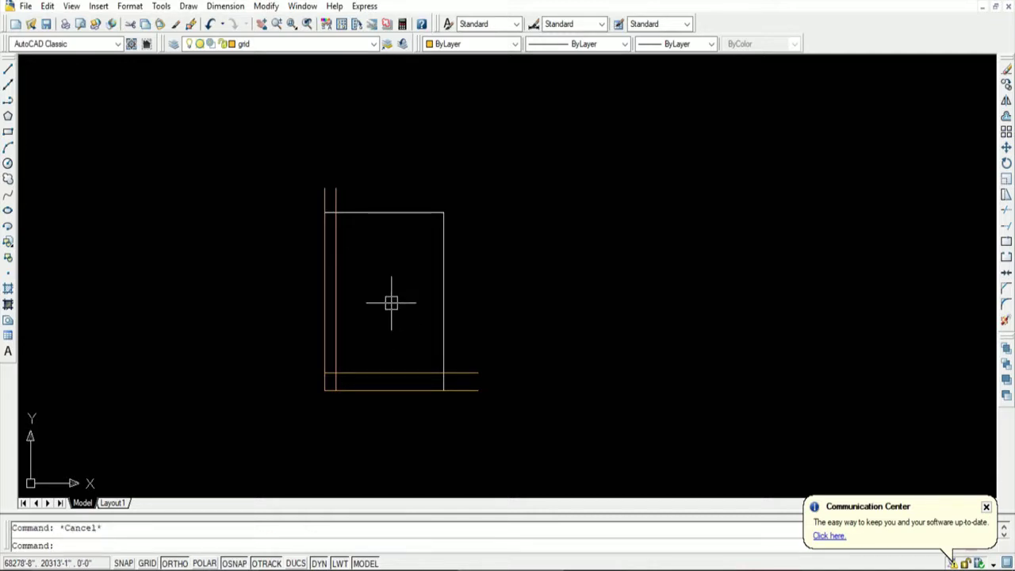
pyautogui.scroll(3, 358, 404)
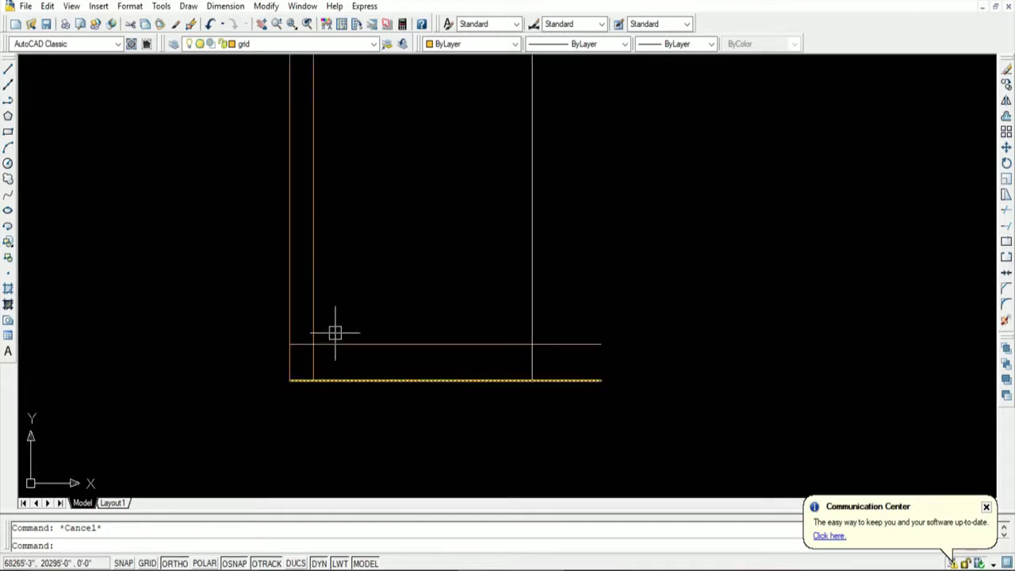
pyautogui.scroll(-2, 335, 333)
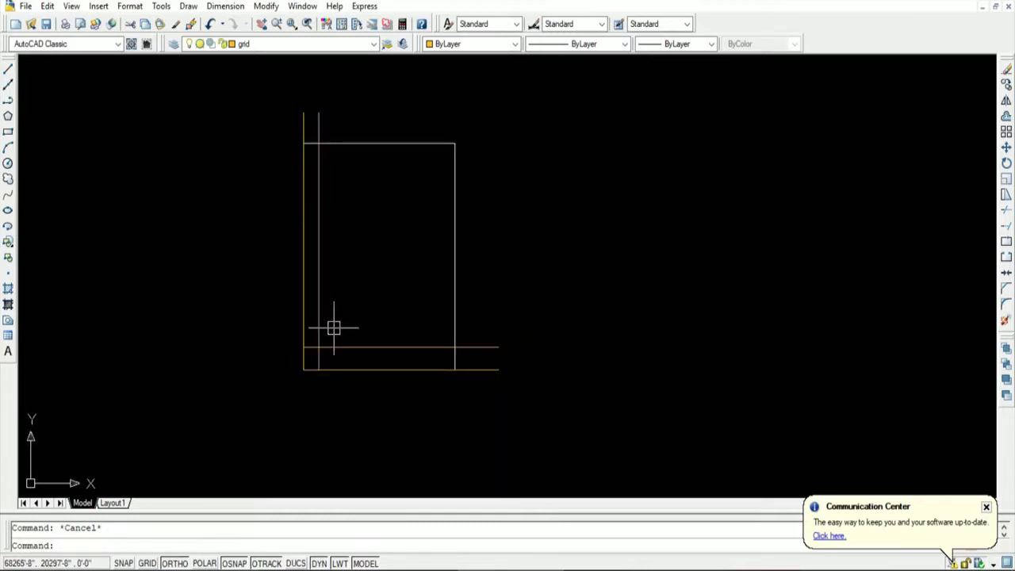
pyautogui.scroll(-2, 334, 328)
pyautogui.scroll(3, 336, 269)
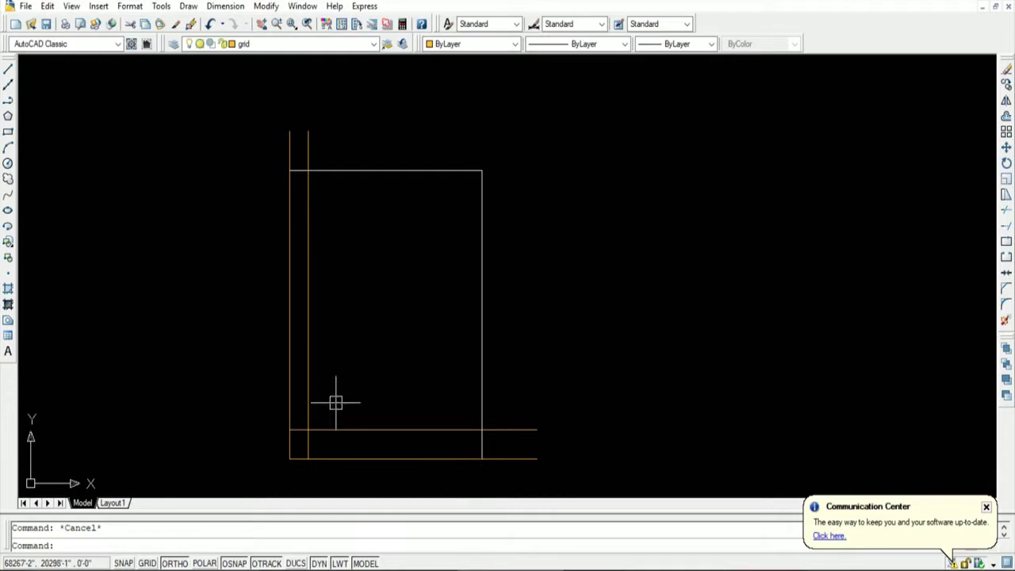
# Offset the inner vertical grid line 0'-5" to create a parallel line to its right
pyautogui.write('o')
pyautogui.press('Return')
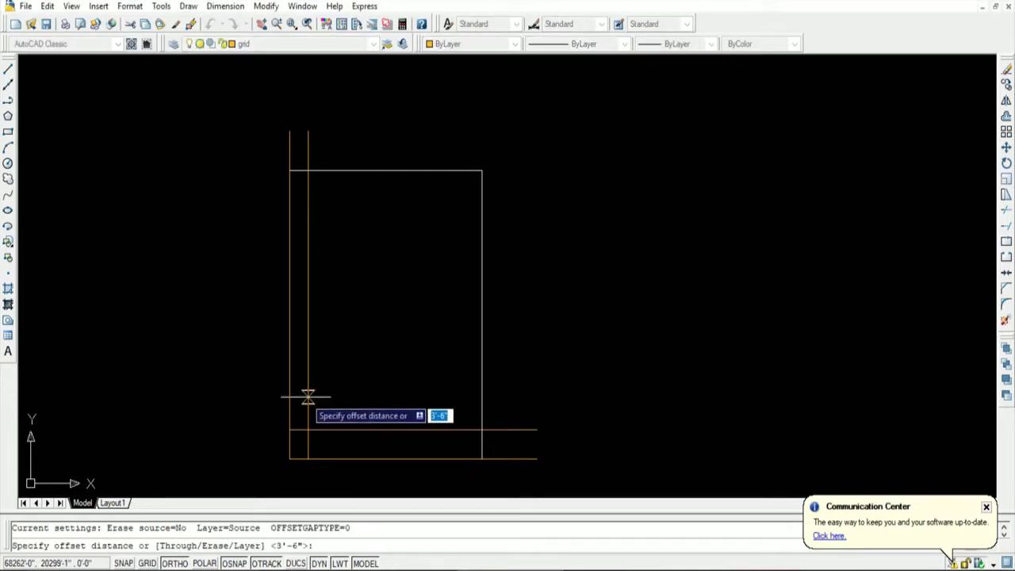
pyautogui.scroll(-2, 301, 401)
pyautogui.scroll(2, 271, 361)
pyautogui.write('5')
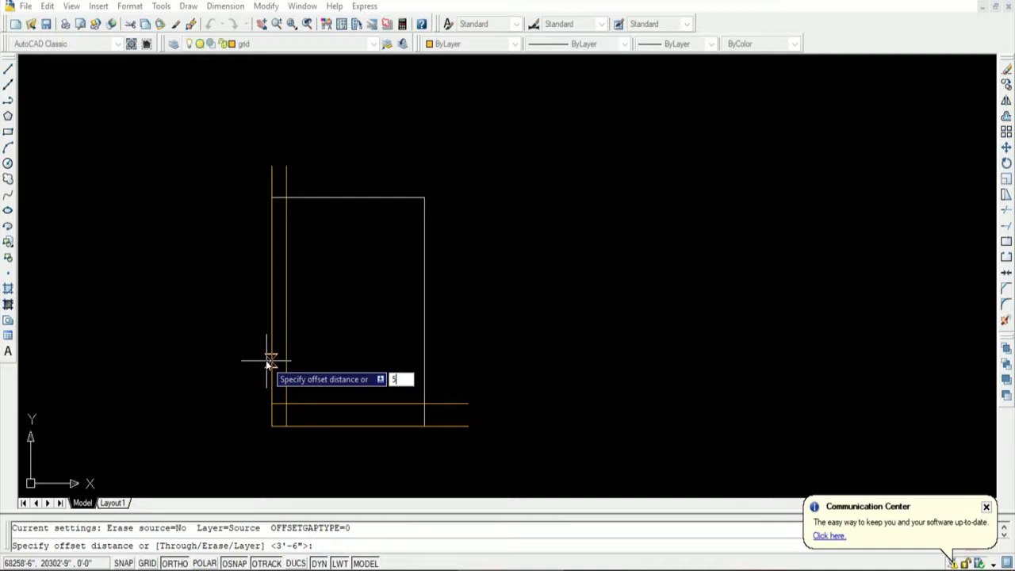
pyautogui.press('Return')
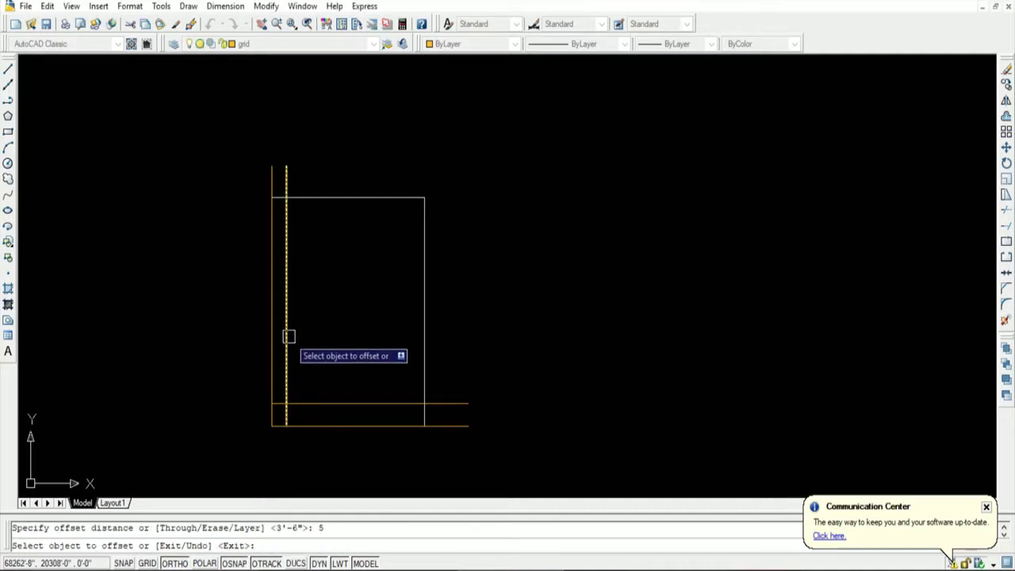
pyautogui.click(287, 336)
pyautogui.click(329, 340)
pyautogui.scroll(2, 329, 379)
pyautogui.scroll(-2, 290, 357)
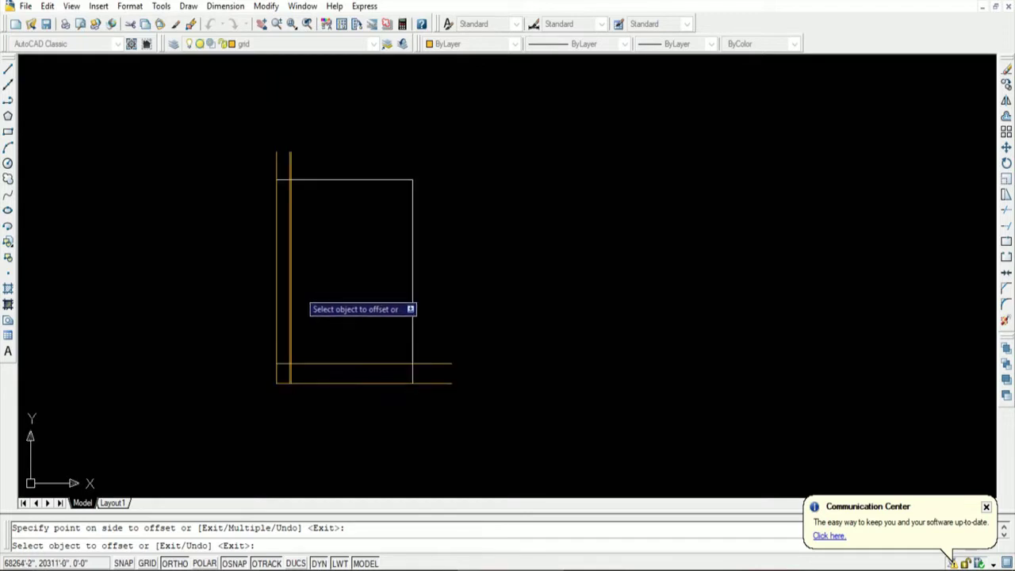
pyautogui.scroll(2, 299, 293)
pyautogui.press('Return')
pyautogui.press('Return')
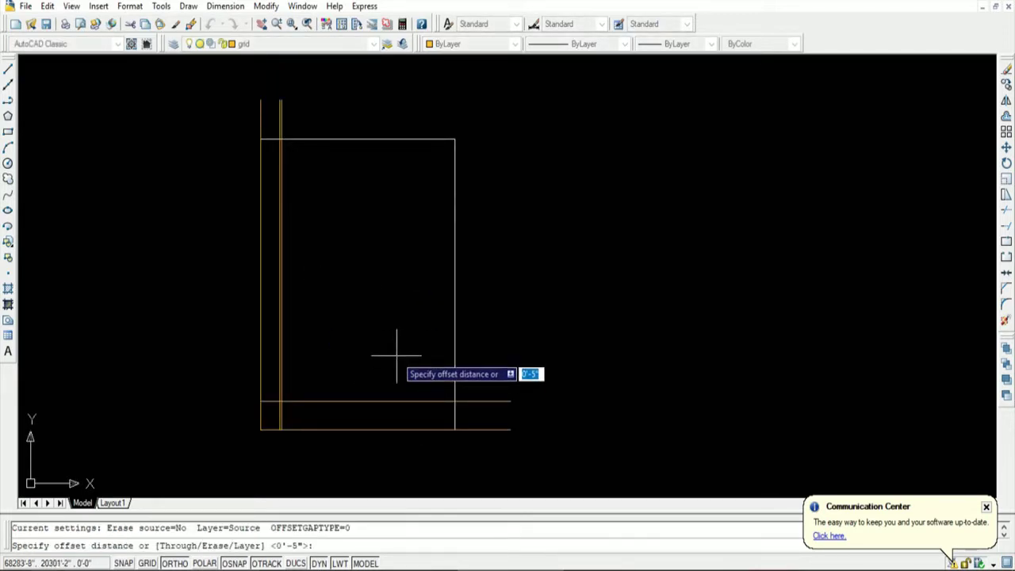
# Rerun OFFSET and set the offset distance to 10'-1"
pyautogui.press('Return')
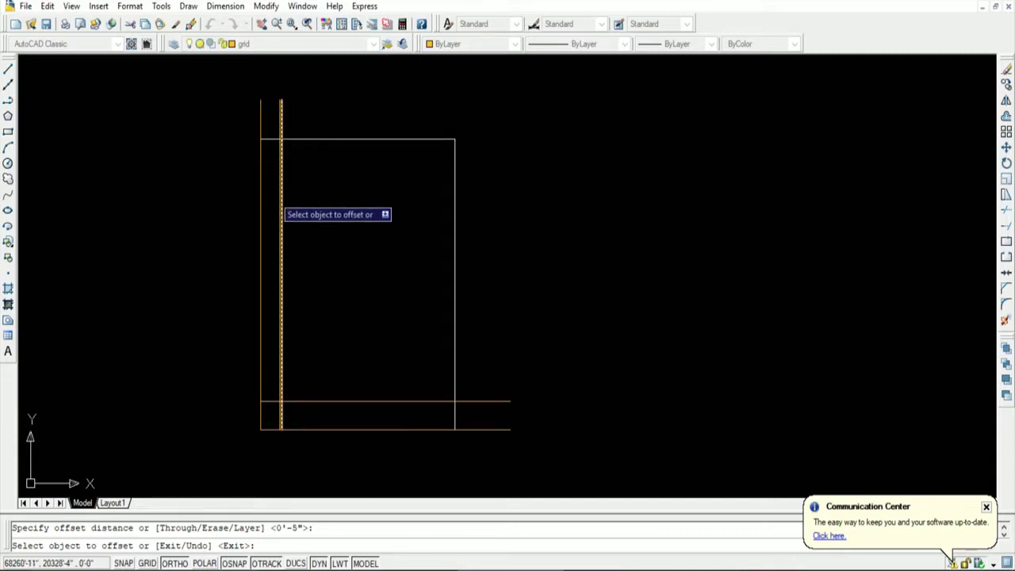
pyautogui.scroll(1, 279, 205)
pyautogui.scroll(-1, 285, 246)
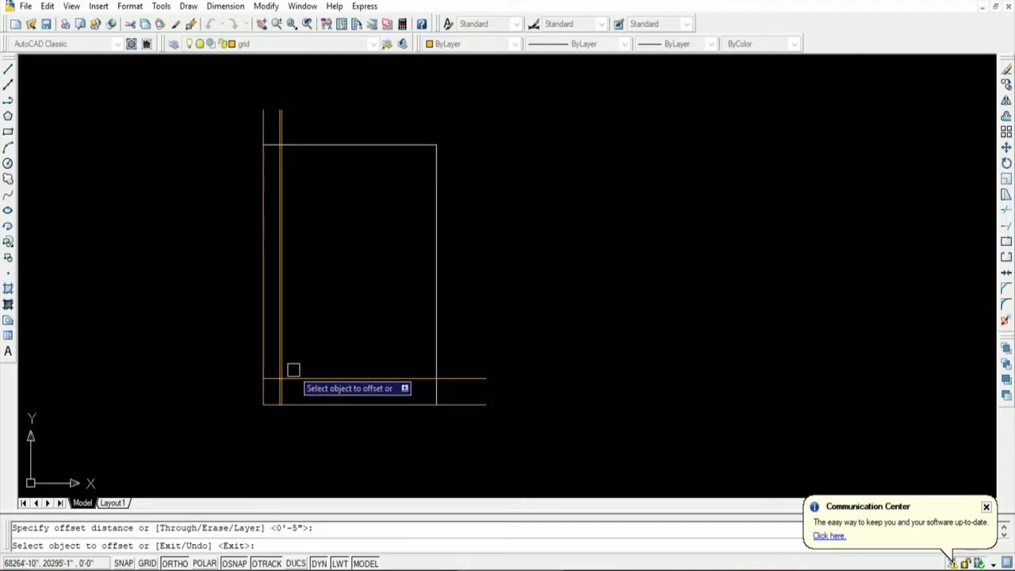
pyautogui.scroll(1, 294, 370)
pyautogui.press('Return')
pyautogui.press('Return')
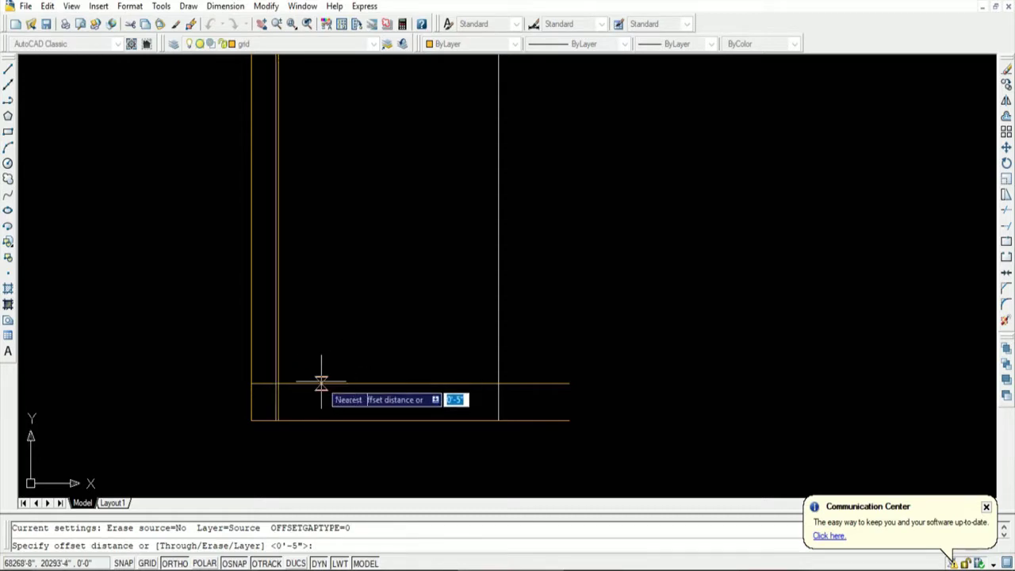
pyautogui.write('5')
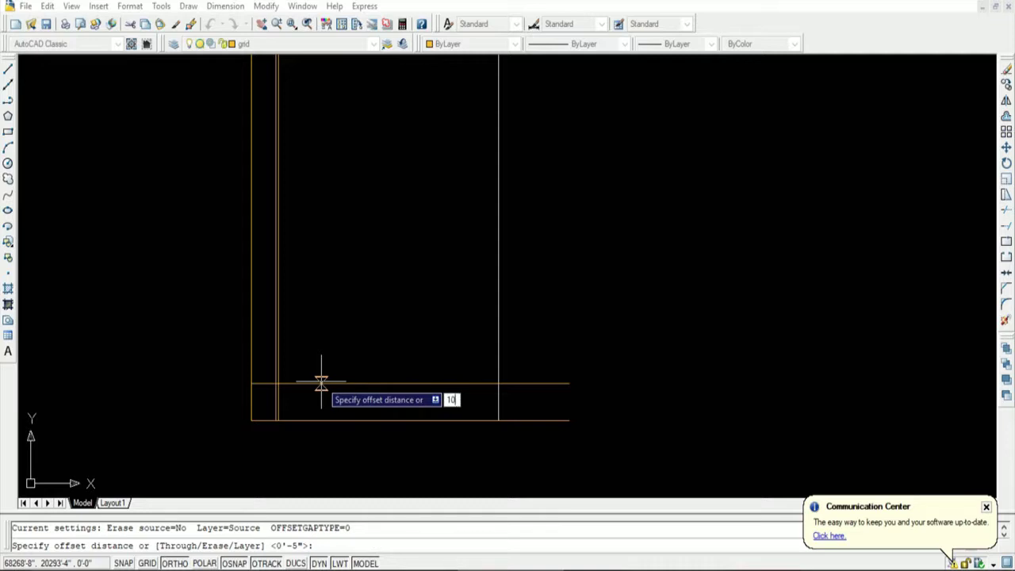
pyautogui.press('Return')
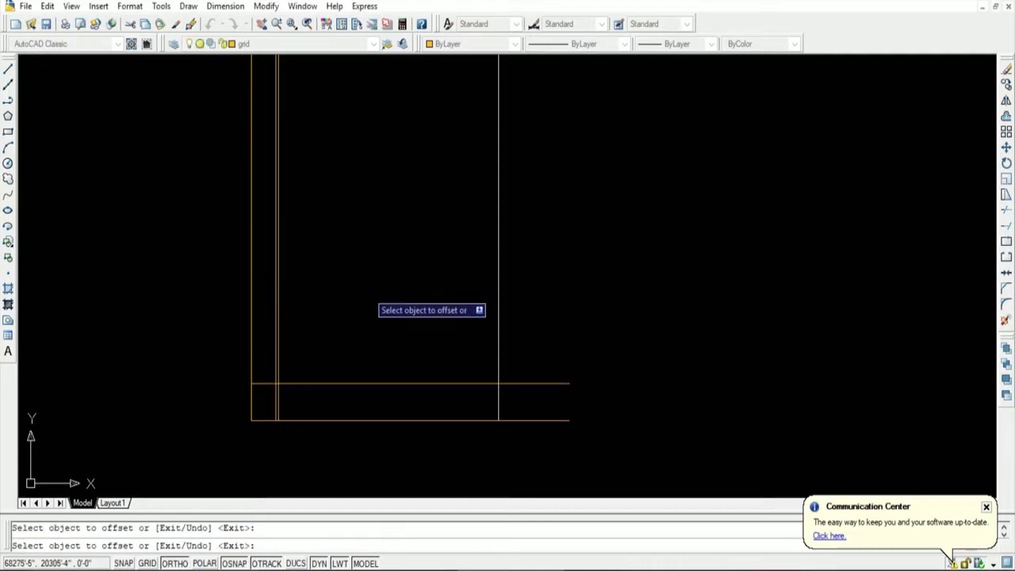
pyautogui.scroll(3, 283, 286)
# Offset the vertical grid line 10'-1" to the right
pyautogui.click(240, 268)
pyautogui.click(471, 264)
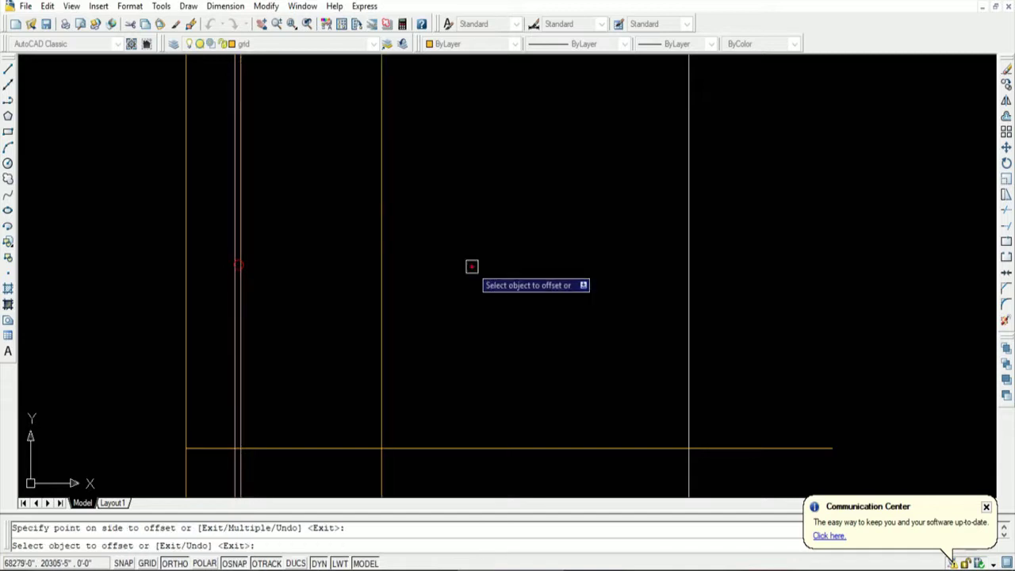
pyautogui.scroll(-4, 341, 313)
pyautogui.press('Return')
pyautogui.press('Return')
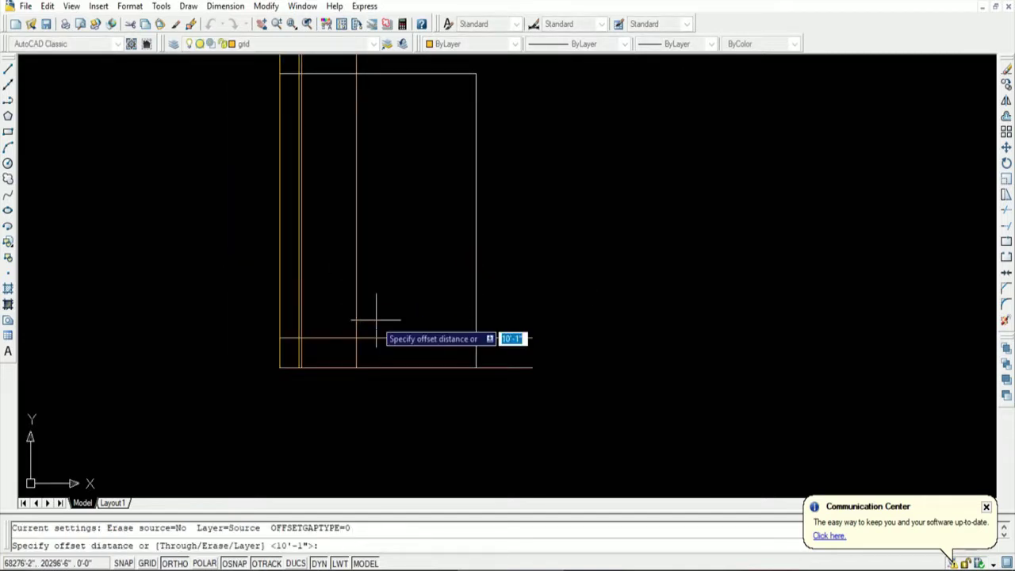
# Add the next vertical grid line 8' further right
pyautogui.write('8')
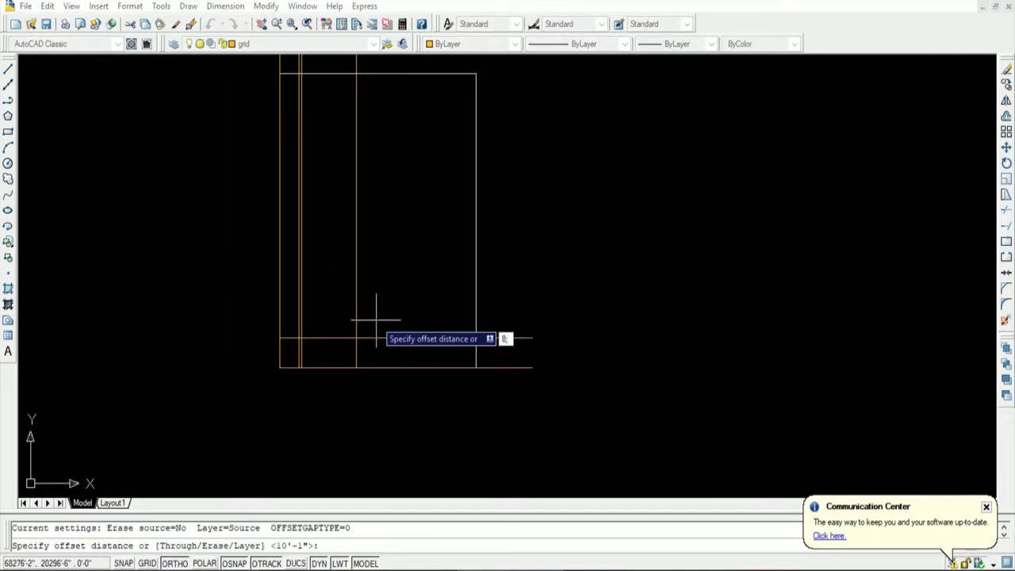
pyautogui.press('Return')
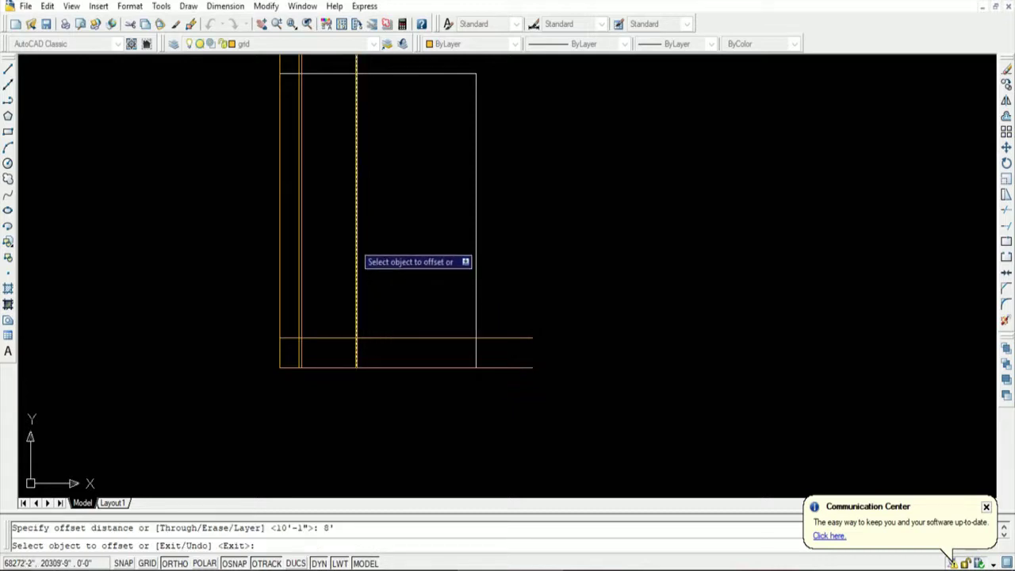
pyautogui.click(356, 262)
pyautogui.click(423, 261)
pyautogui.press('Return')
# Add a final vertical grid line 10'-1" further right, just inside the right edge
pyautogui.press('Return')
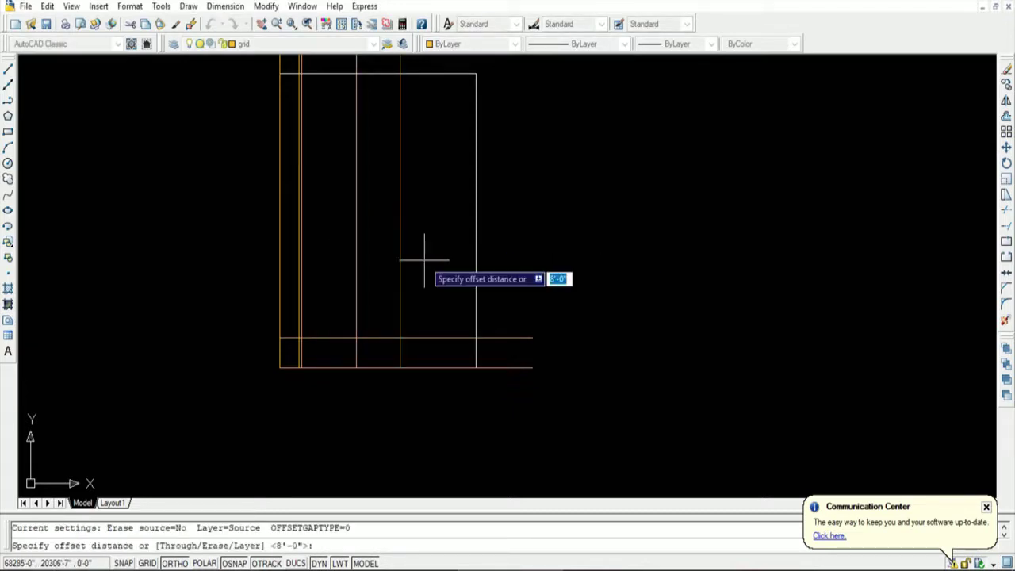
pyautogui.write('10')
pyautogui.press('Return')
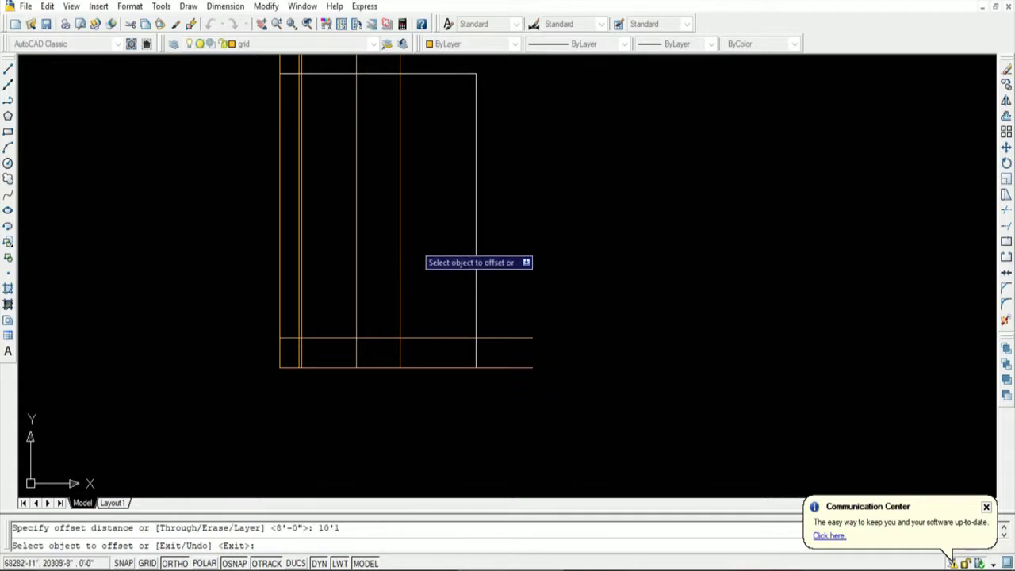
pyautogui.click(399, 216)
pyautogui.click(483, 241)
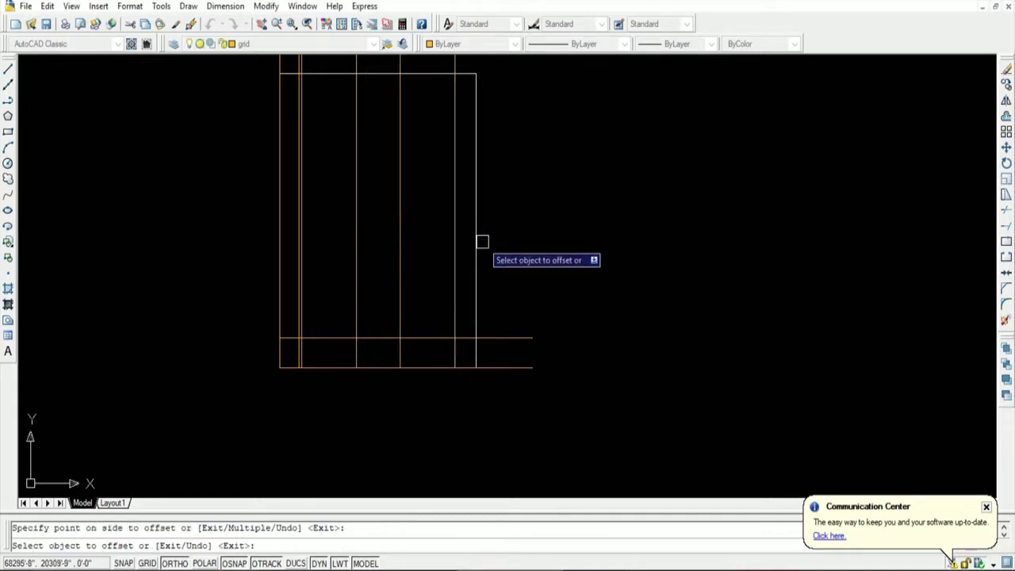
pyautogui.press('Return')
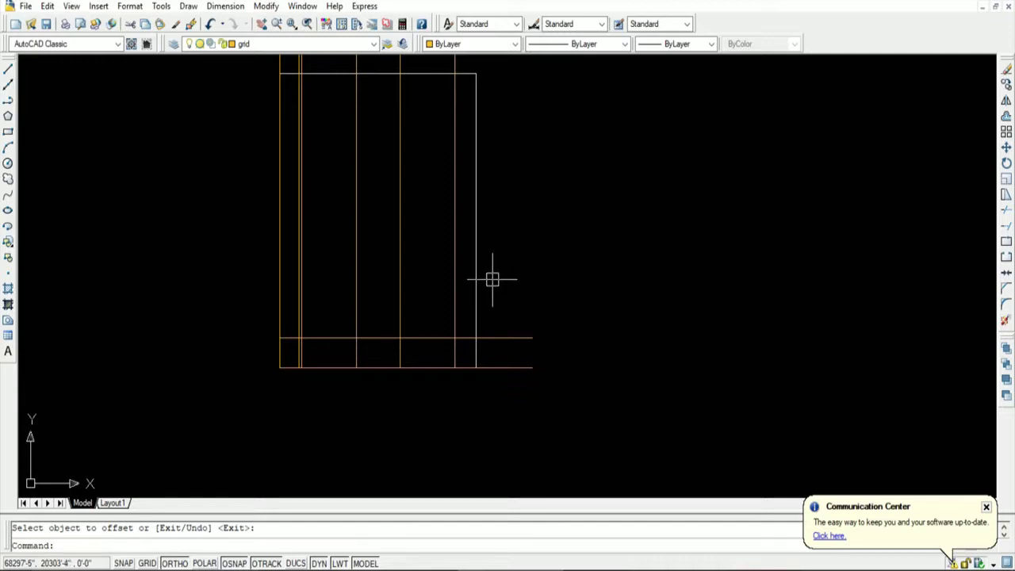
pyautogui.press('Return')
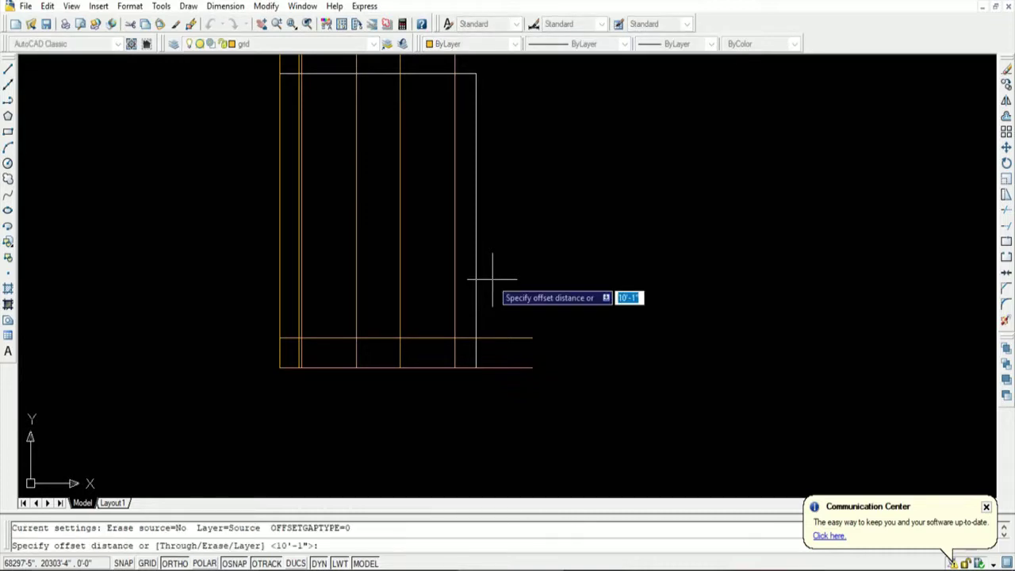
pyautogui.press('Escape')
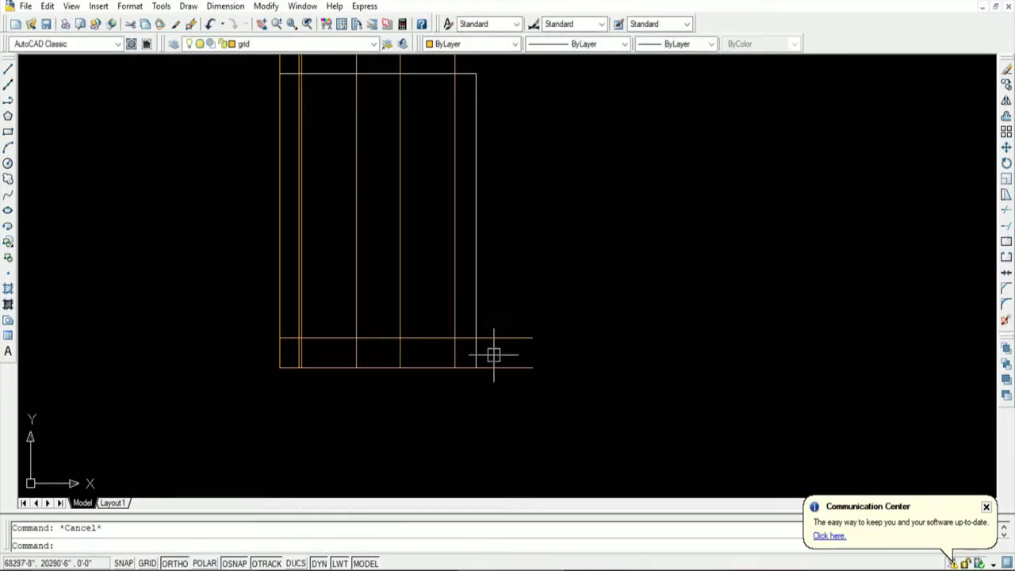
# Try aligned dimensions (DAL) between grid intersections, then abandon them
pyautogui.scroll(-2, 489, 349)
pyautogui.scroll(2, 385, 344)
pyautogui.scroll(1, 384, 344)
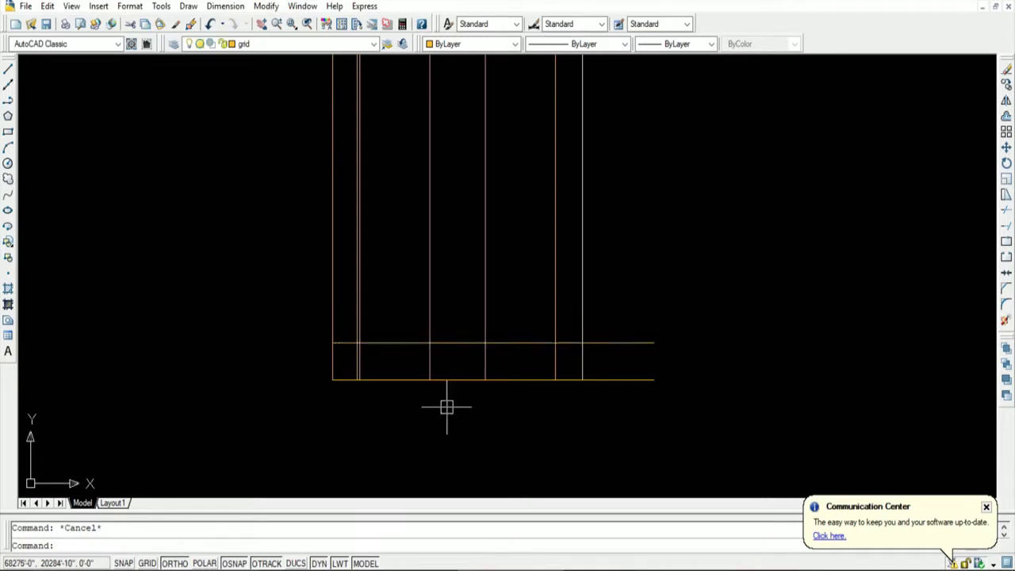
pyautogui.write('dal')
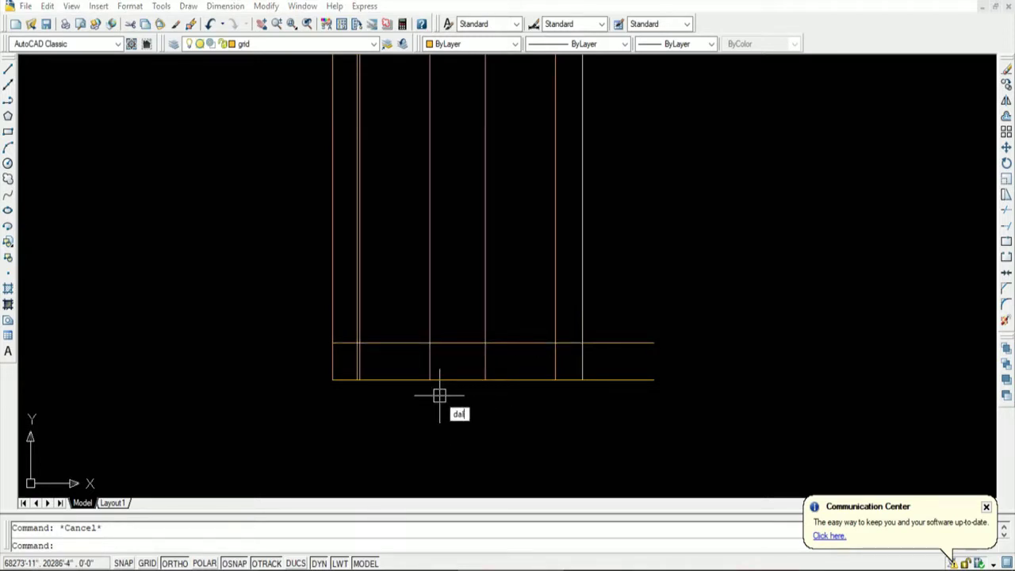
pyautogui.press('Return')
pyautogui.click(430, 343)
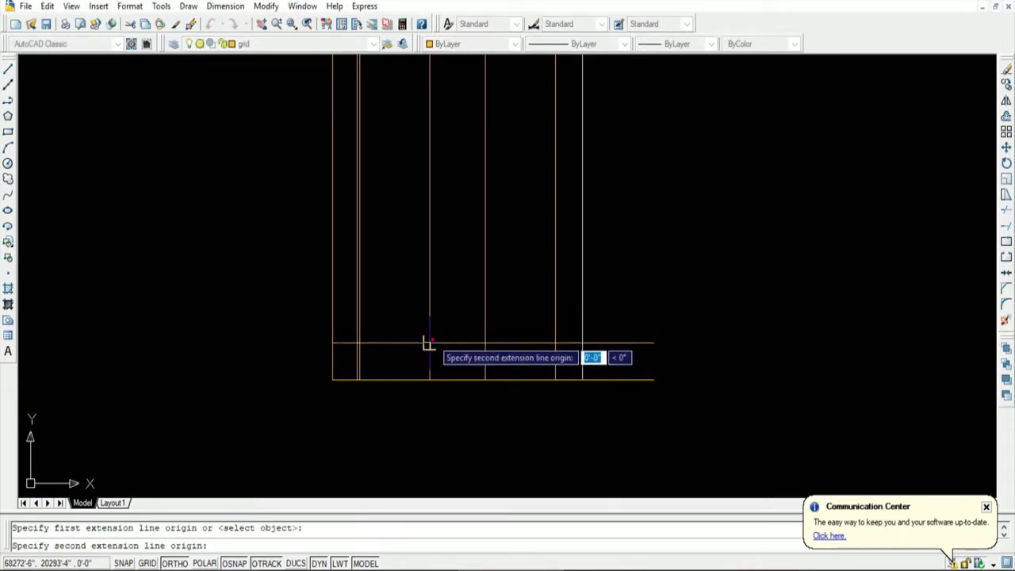
pyautogui.press('Escape')
pyautogui.press('Return')
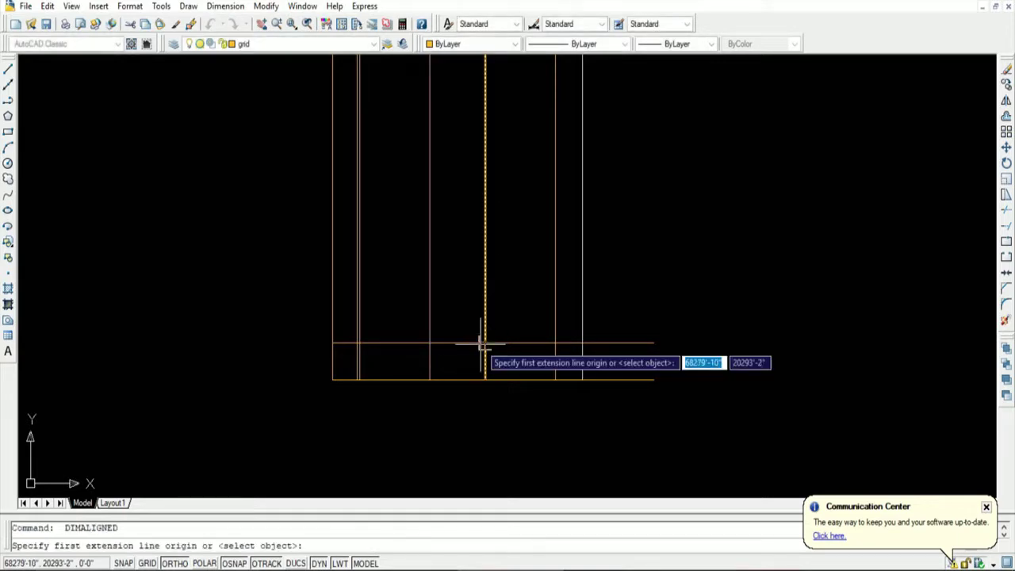
pyautogui.click(486, 343)
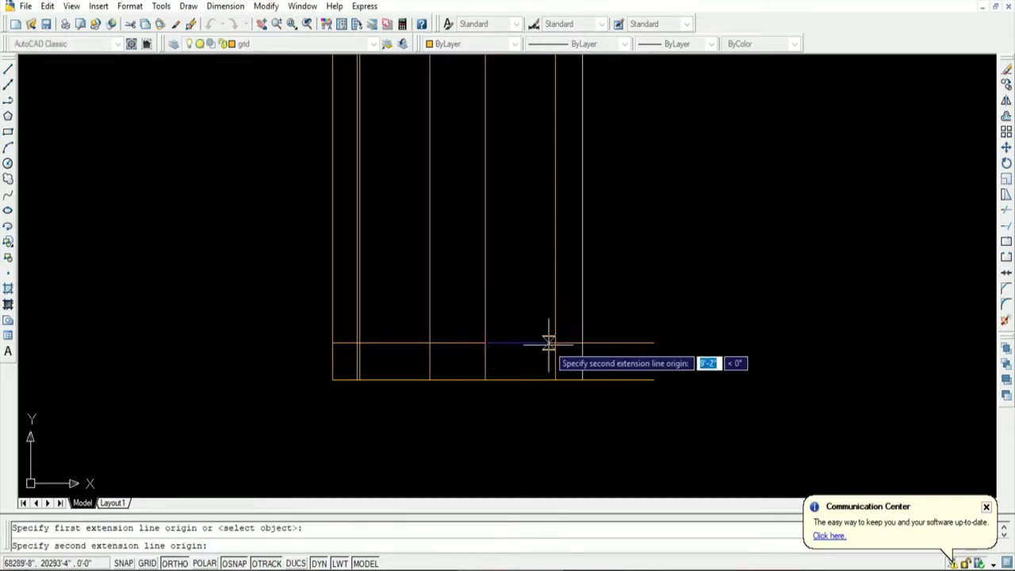
pyautogui.click(554, 342)
pyautogui.press('Escape')
pyautogui.press('Return')
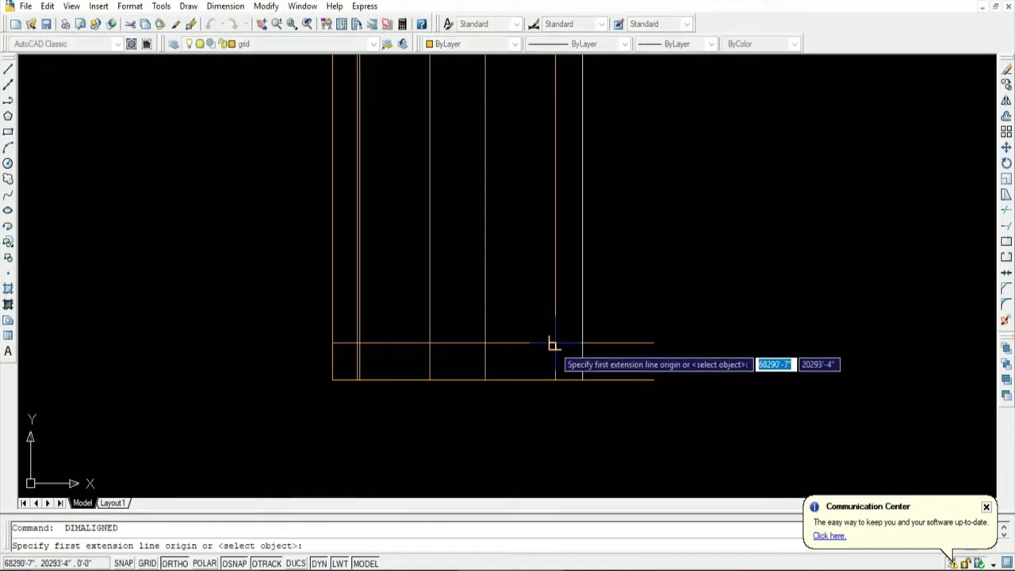
pyautogui.click(555, 342)
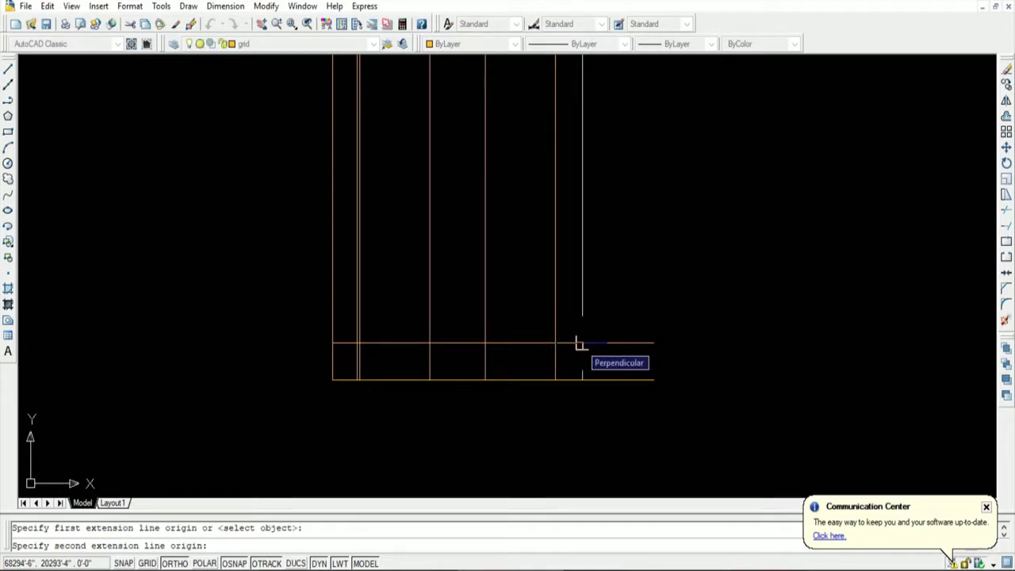
pyautogui.press('Escape')
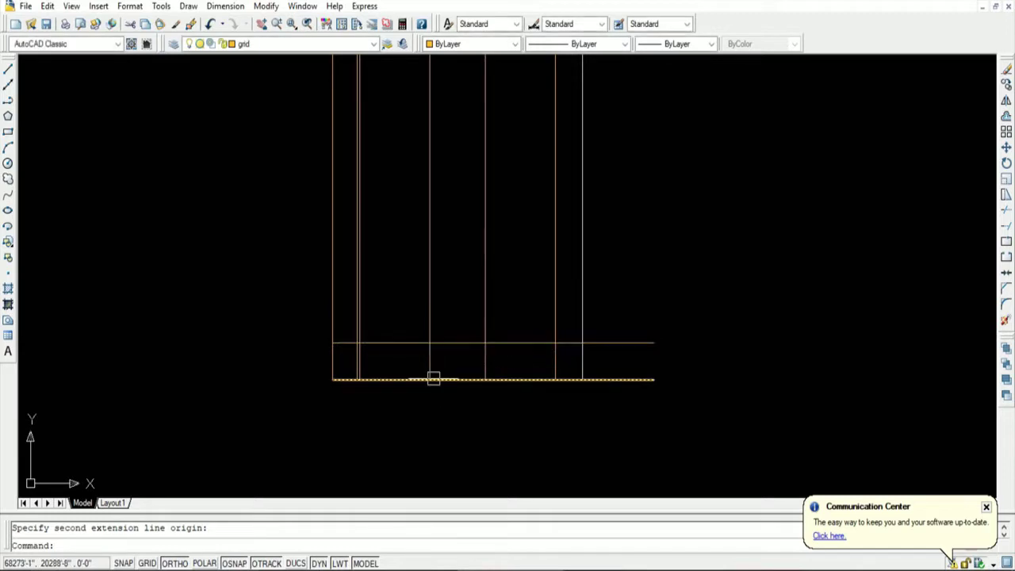
# Delete the duplicate vertical line doubled beside the first grid line
pyautogui.scroll(-2, 373, 413)
pyautogui.scroll(3, 349, 349)
pyautogui.scroll(2, 386, 352)
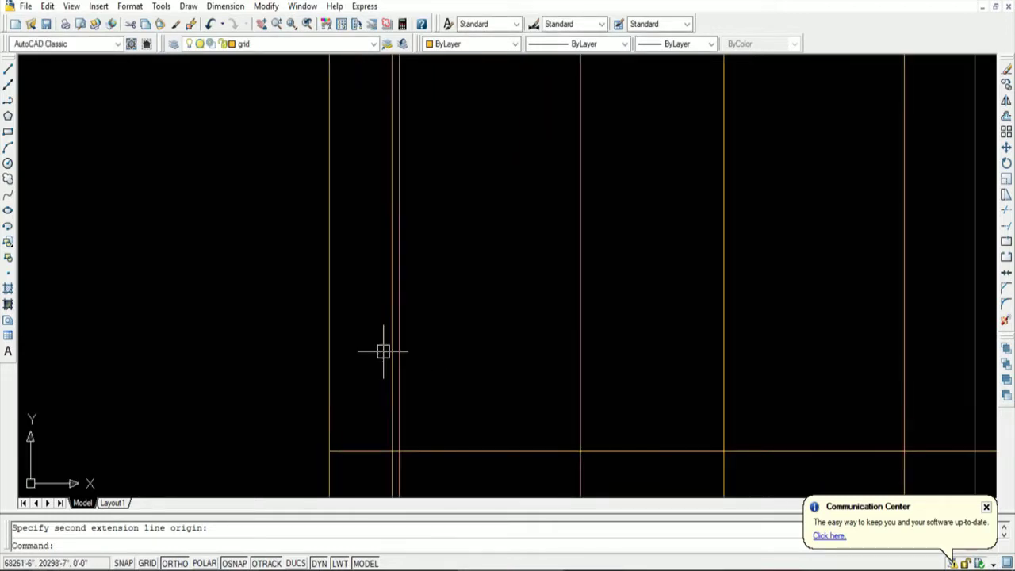
pyautogui.click(386, 346)
pyautogui.press('Delete')
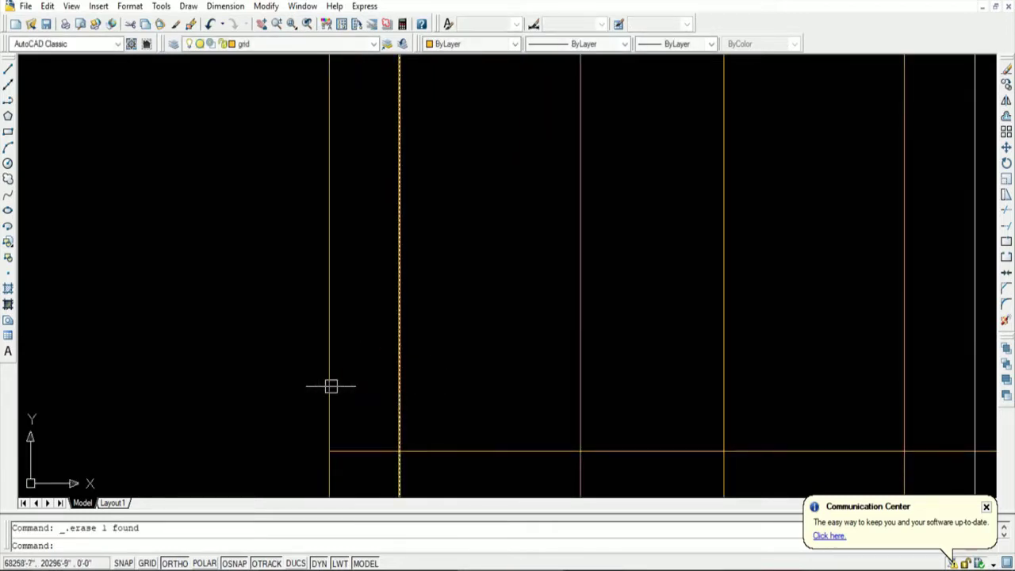
pyautogui.scroll(-3, 333, 385)
pyautogui.scroll(-2, 367, 415)
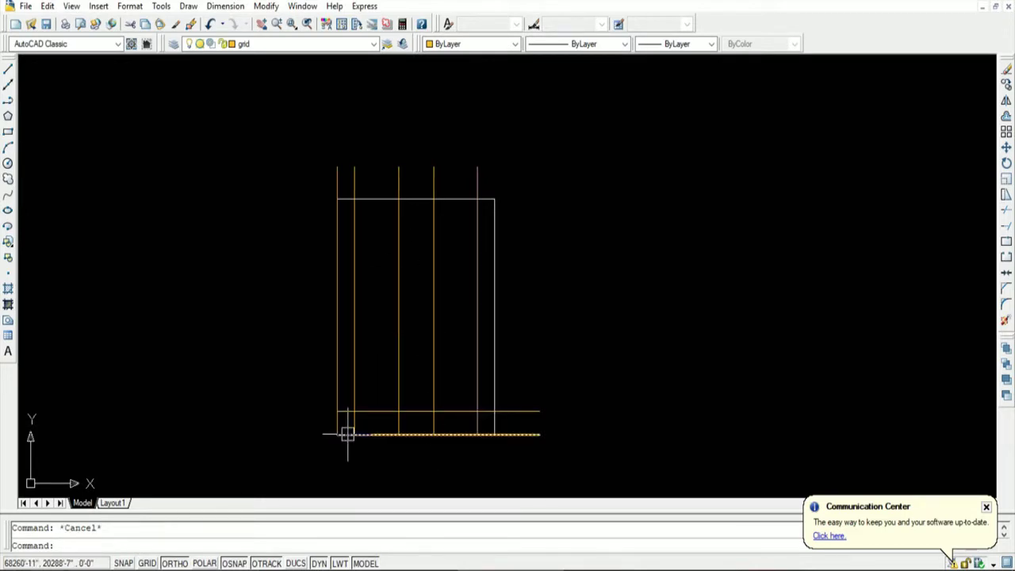
# Offset the bottom horizontal grid line 4'-0" upward
pyautogui.write('o')
pyautogui.press('Return')
pyautogui.scroll(2, 351, 414)
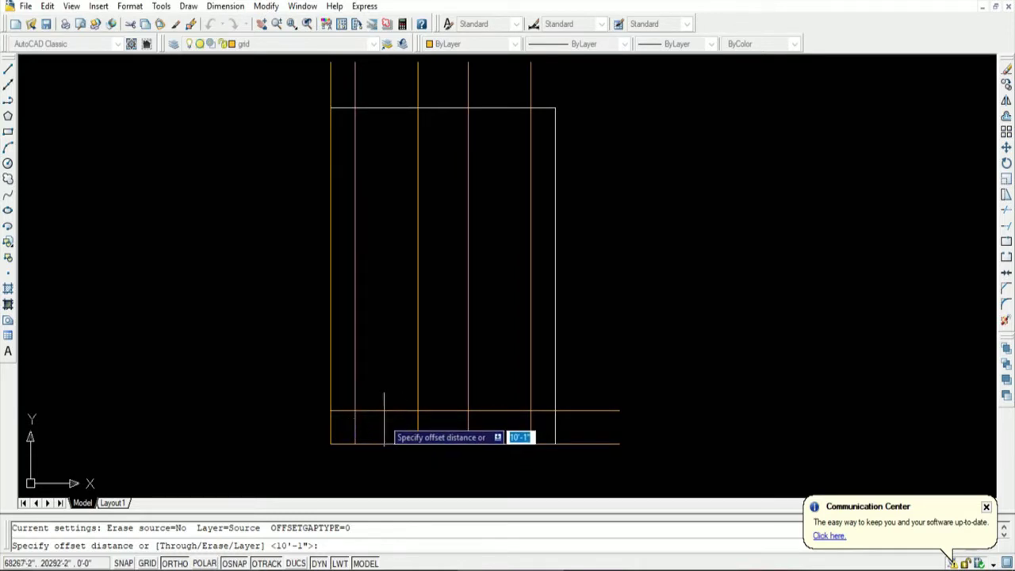
pyautogui.write('4')
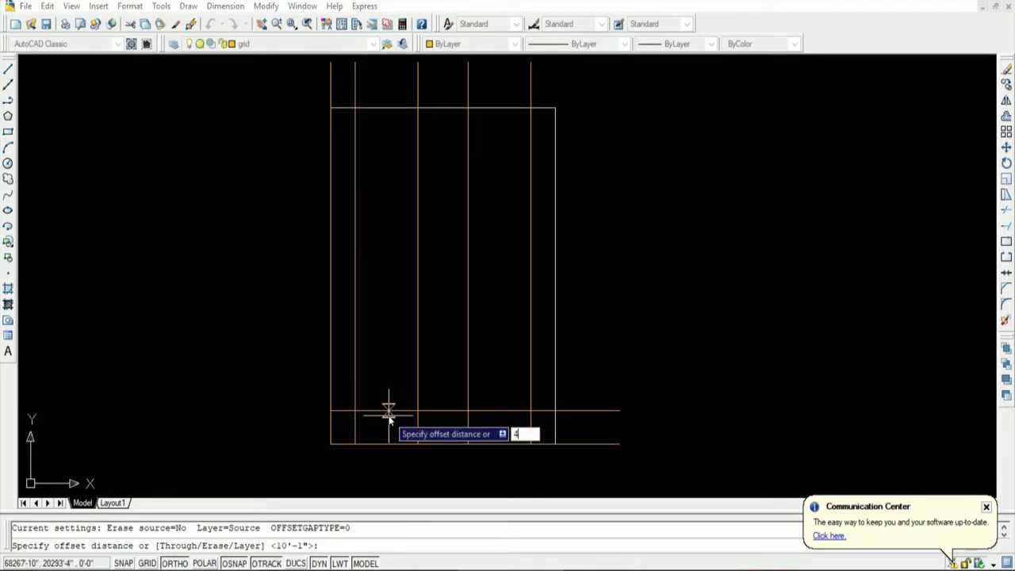
pyautogui.press('Return')
pyautogui.click(343, 411)
pyautogui.click(342, 372)
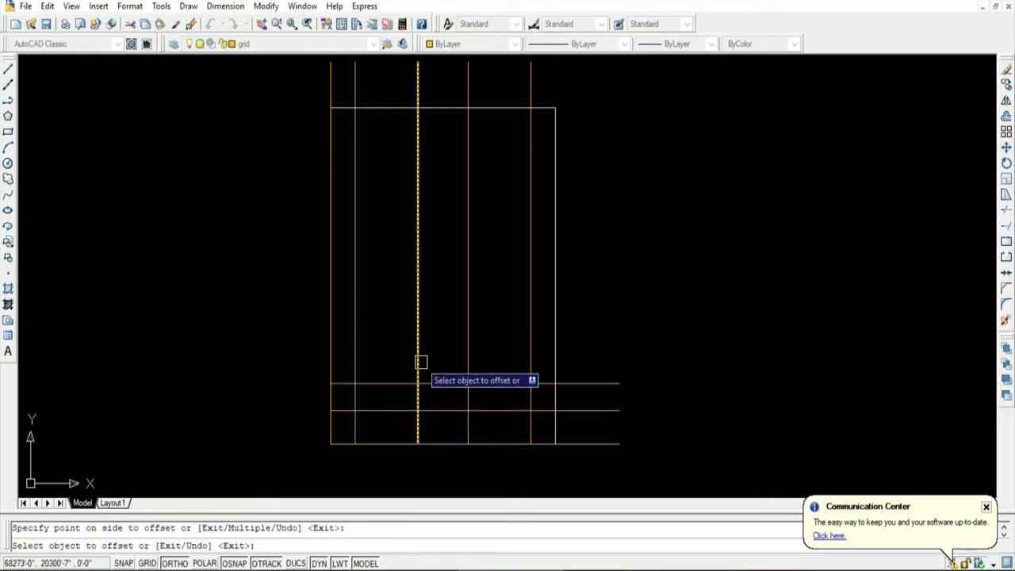
pyautogui.press('Return')
# Offset new horizontal grid lines upward at 11'-1" and 14'-6" spacing
pyautogui.press('Return')
pyautogui.write("11'1")
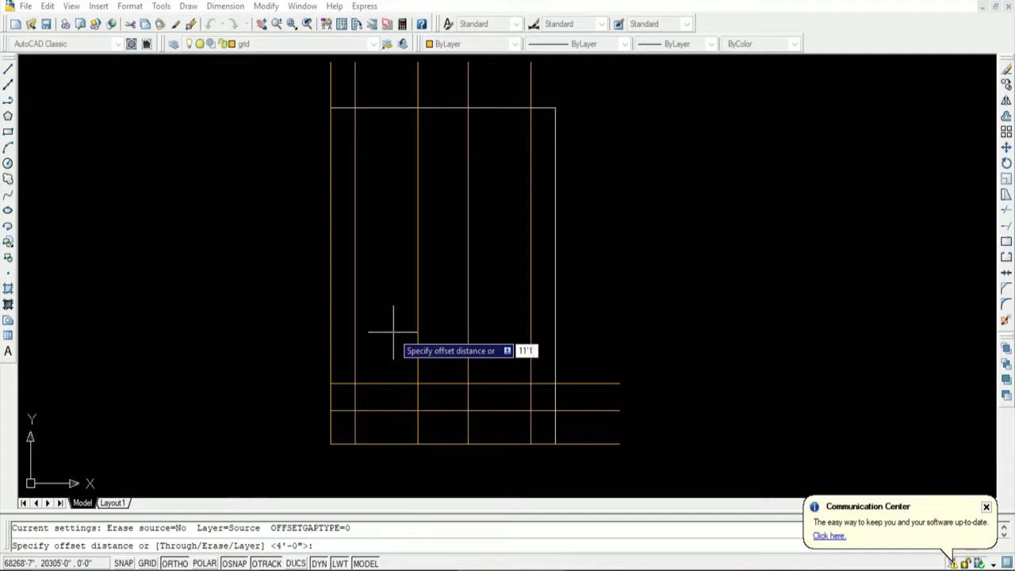
pyautogui.press('Return')
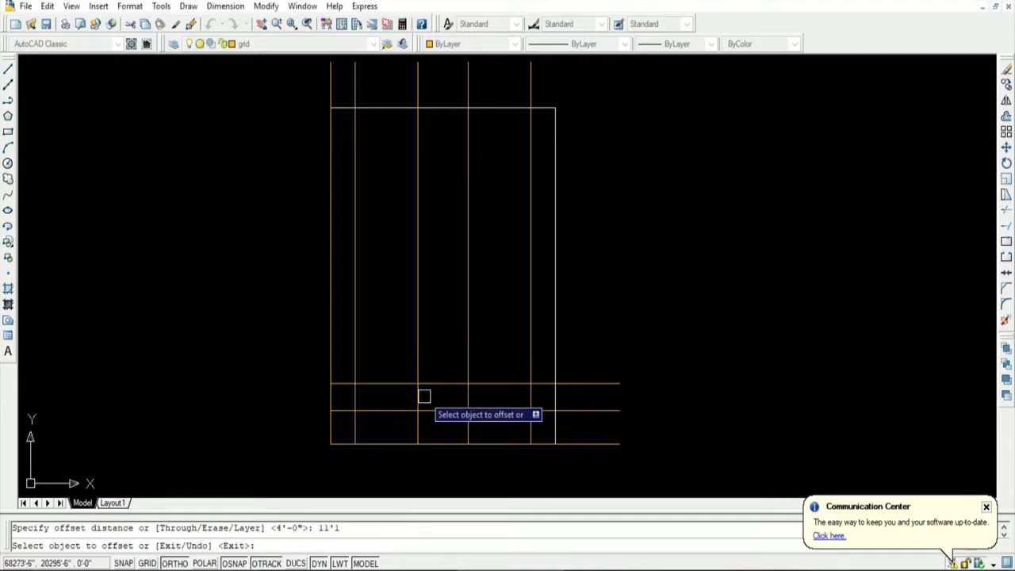
pyautogui.click(396, 384)
pyautogui.click(368, 297)
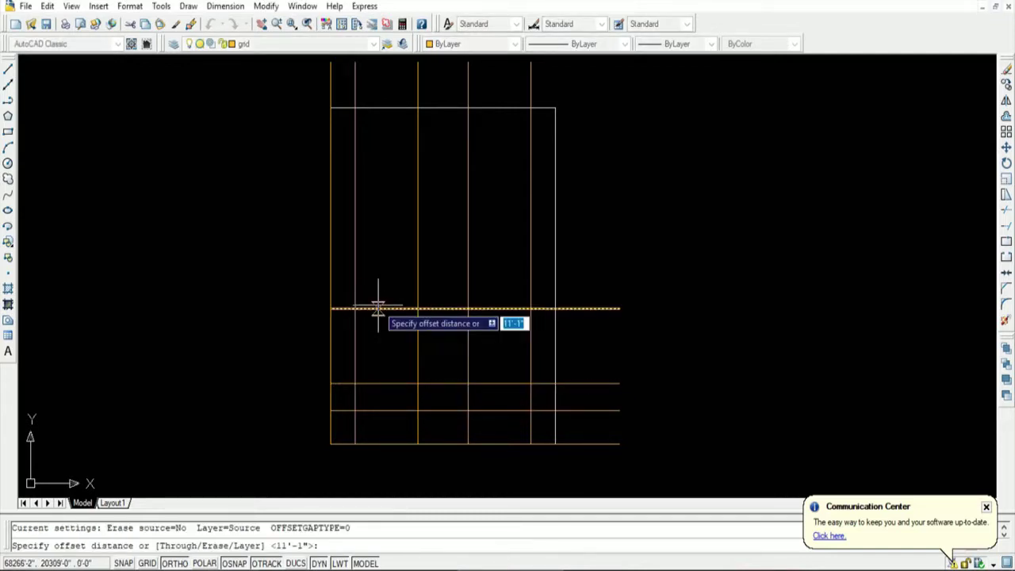
pyautogui.write("14'6")
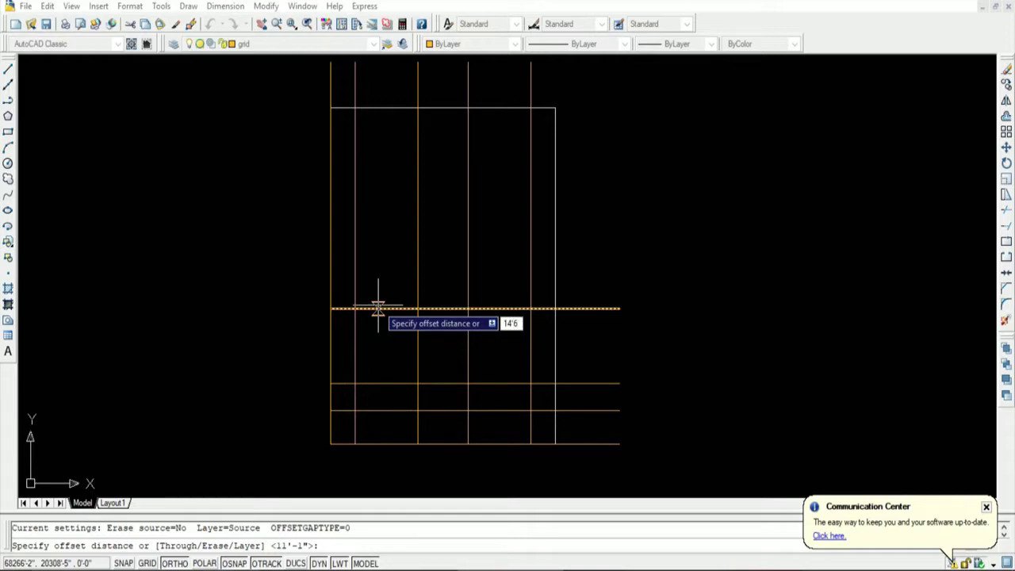
pyautogui.press('Return')
pyautogui.click(379, 308)
pyautogui.click(391, 218)
pyautogui.press('Return')
pyautogui.press('Return')
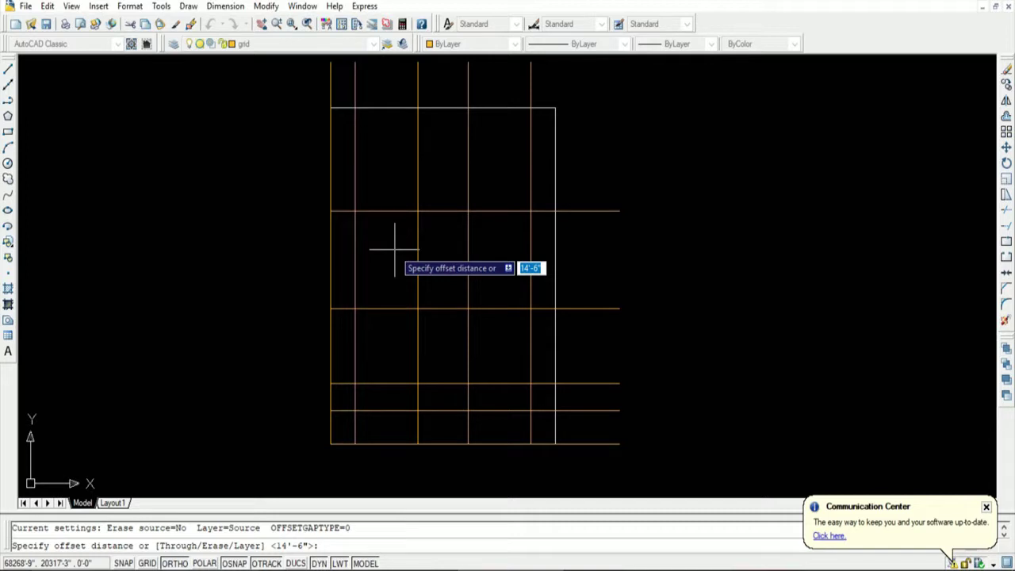
# Add the top horizontal grid line 10'-0" above the previous one
pyautogui.write('10')
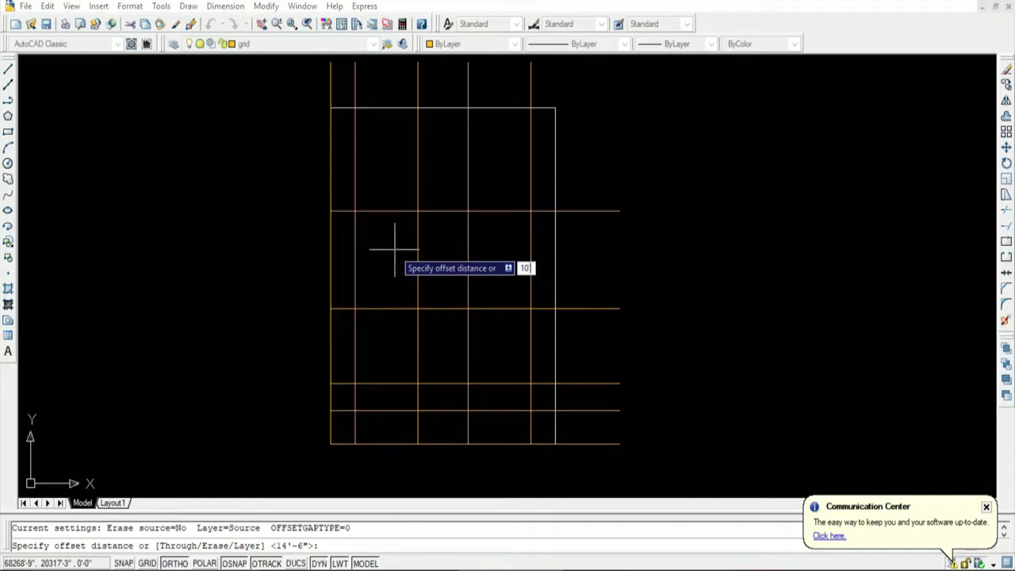
pyautogui.press('Return')
pyautogui.click(381, 211)
pyautogui.click(388, 182)
pyautogui.press('Return')
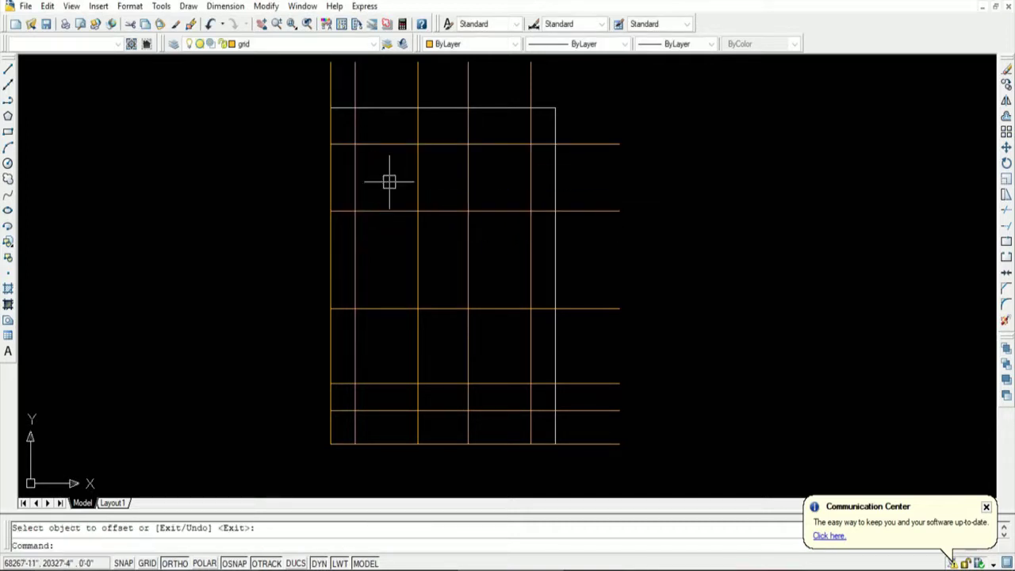
pyautogui.press('Return')
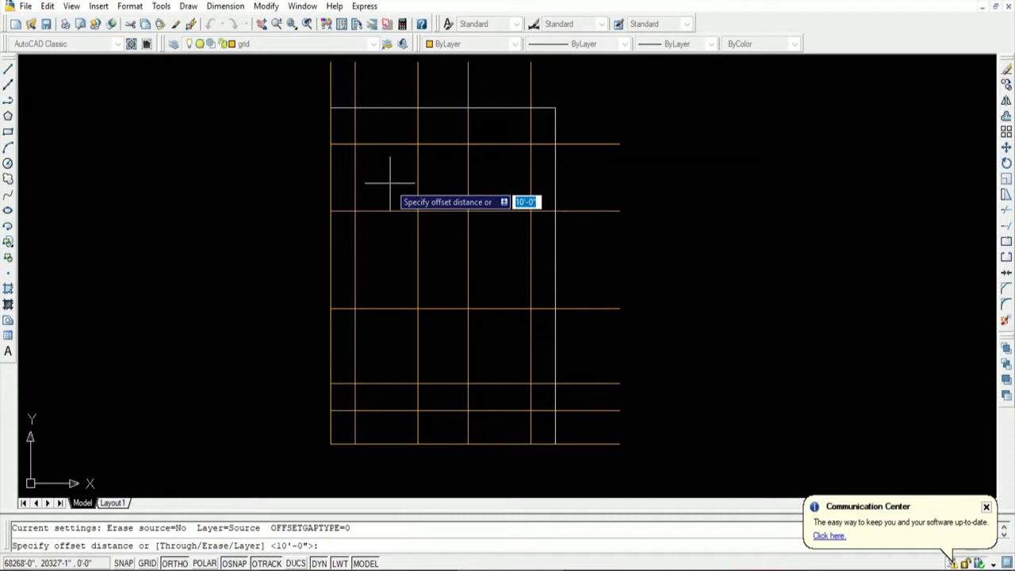
pyautogui.press('Escape')
pyautogui.scroll(-3, 400, 269)
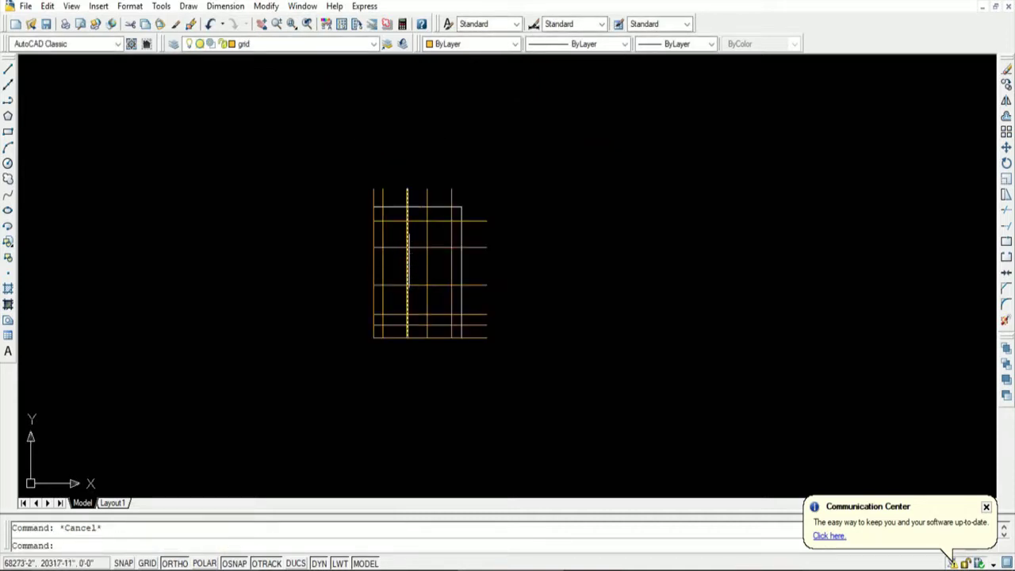
pyautogui.scroll(2, 409, 265)
pyautogui.scroll(4, 401, 357)
pyautogui.scroll(-2, 440, 394)
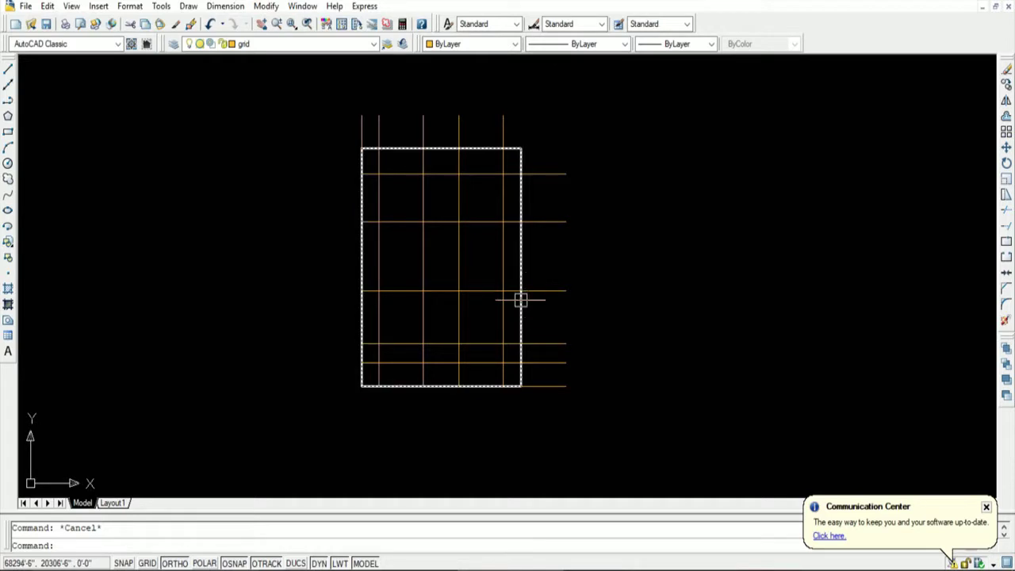
# Erase the white boundary rectangle and draw a 10 by 10 column square
pyautogui.click(521, 299)
pyautogui.press('Delete')
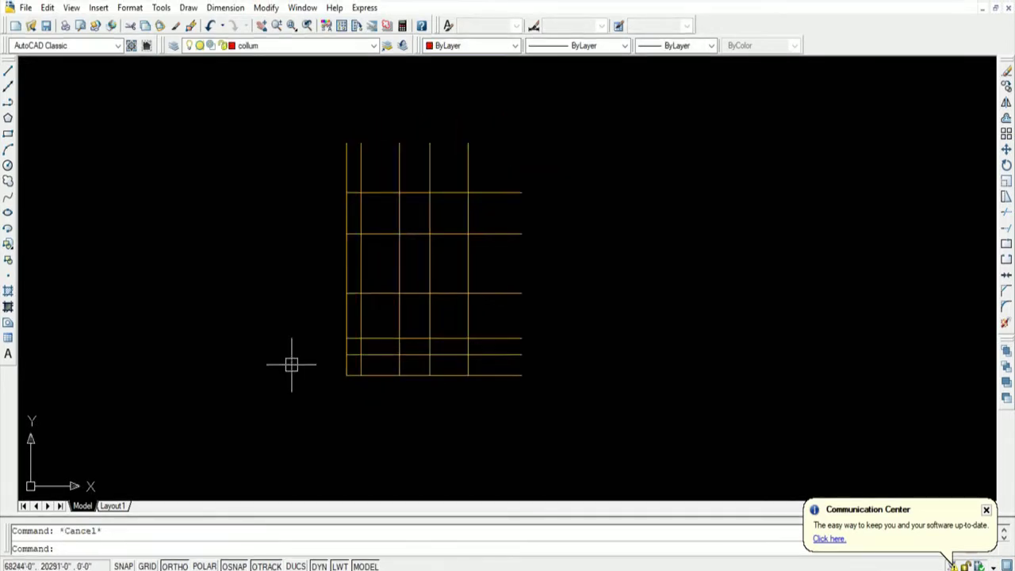
pyautogui.write('rec')
pyautogui.press('Return')
pyautogui.click(230, 223)
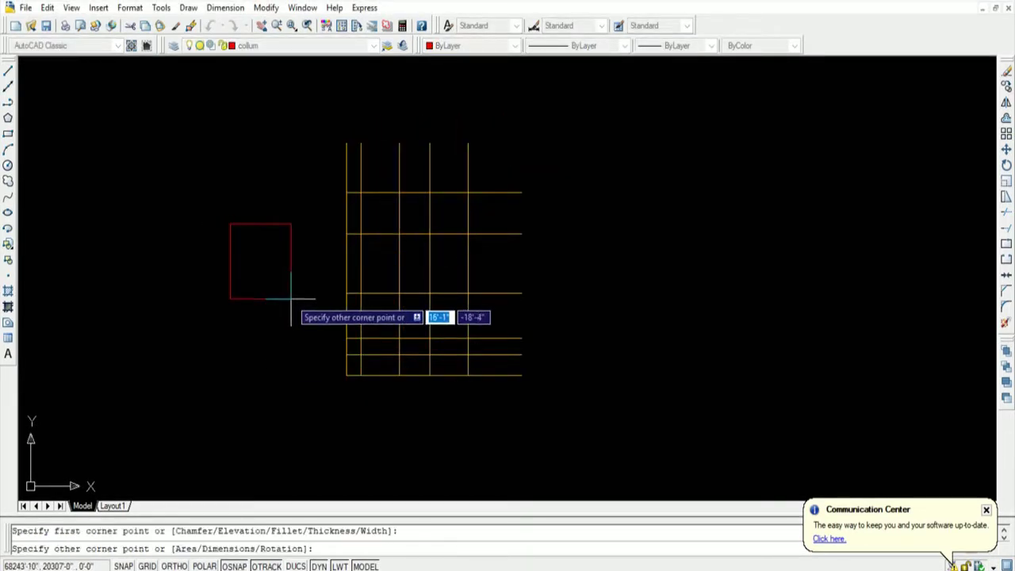
pyautogui.write('10')
pyautogui.press('Tab')
pyautogui.write('10')
pyautogui.press('Return')
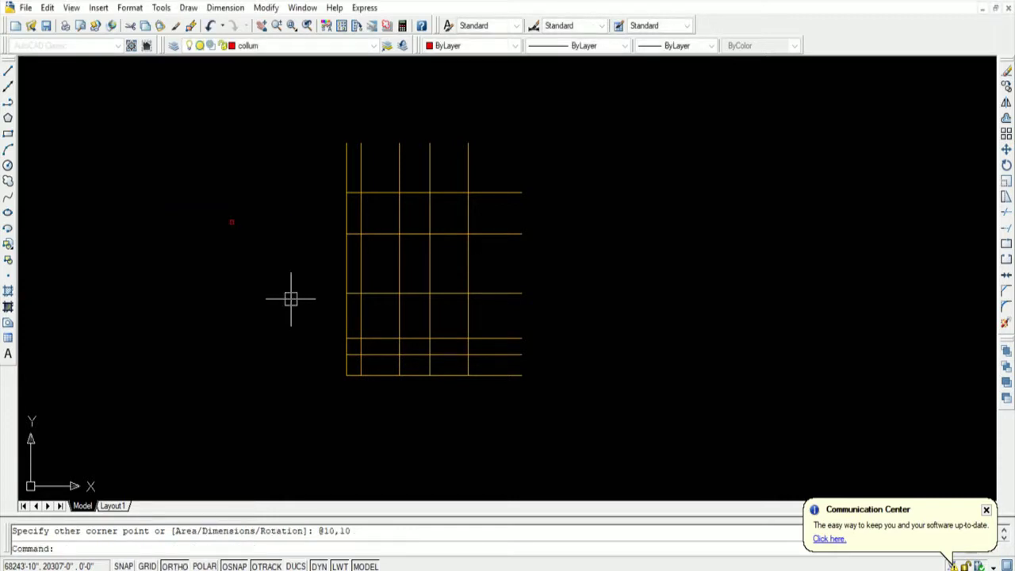
# Draw a diagonal line from the square's lower-left to upper-right corner
pyautogui.scroll(5, 291, 297)
pyautogui.write('l')
pyautogui.press('Return')
pyautogui.scroll(4, 279, 285)
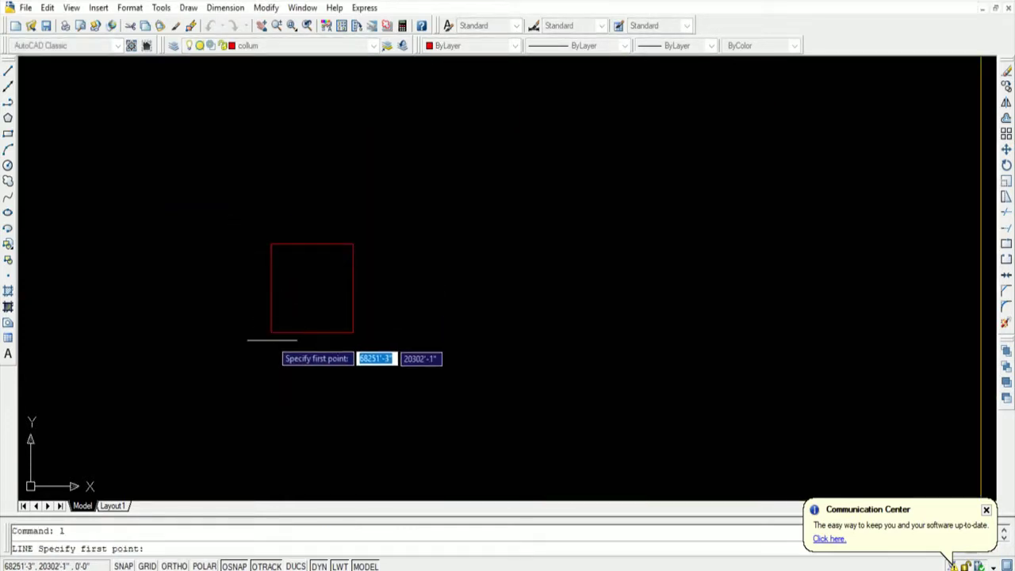
pyautogui.click(270, 332)
pyautogui.click(353, 246)
pyautogui.press('Return')
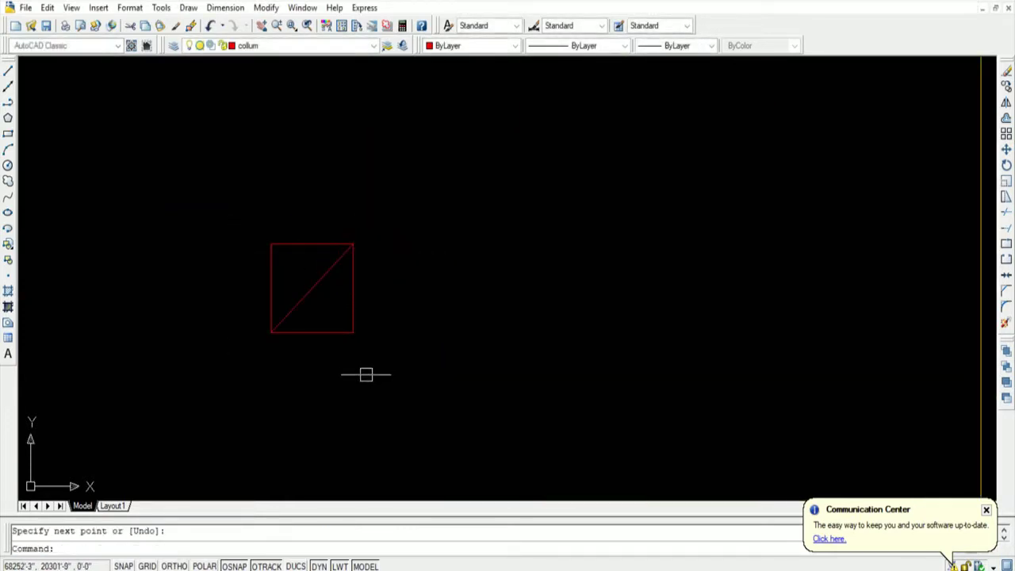
# Start the COPY command and select the column square
pyautogui.write('cp')
pyautogui.press('Return')
pyautogui.doubleClick(331, 324)
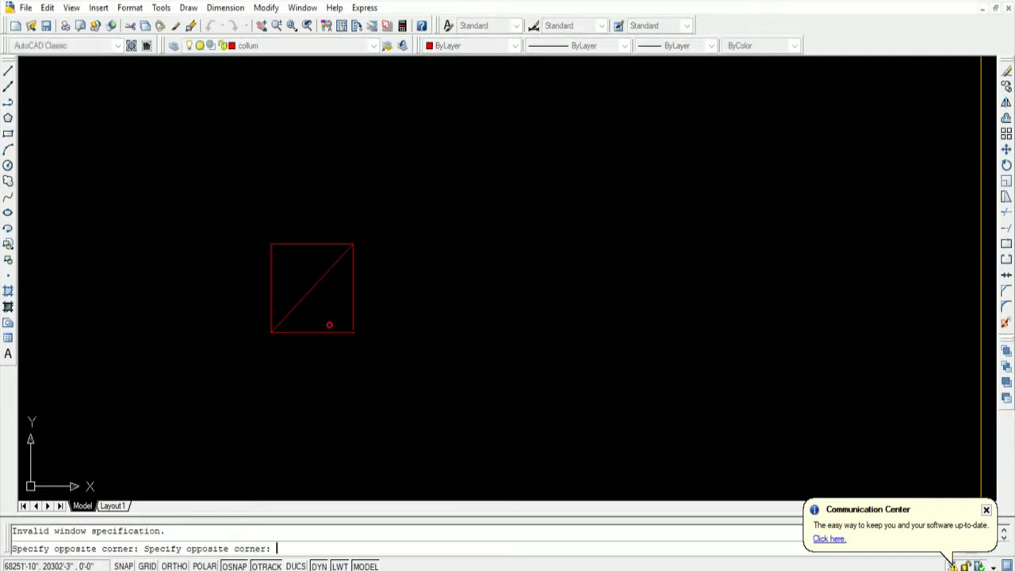
pyautogui.click(350, 343)
pyautogui.click(351, 332)
# Copy the column square by its corner onto the first two grid intersections
pyautogui.press('Return')
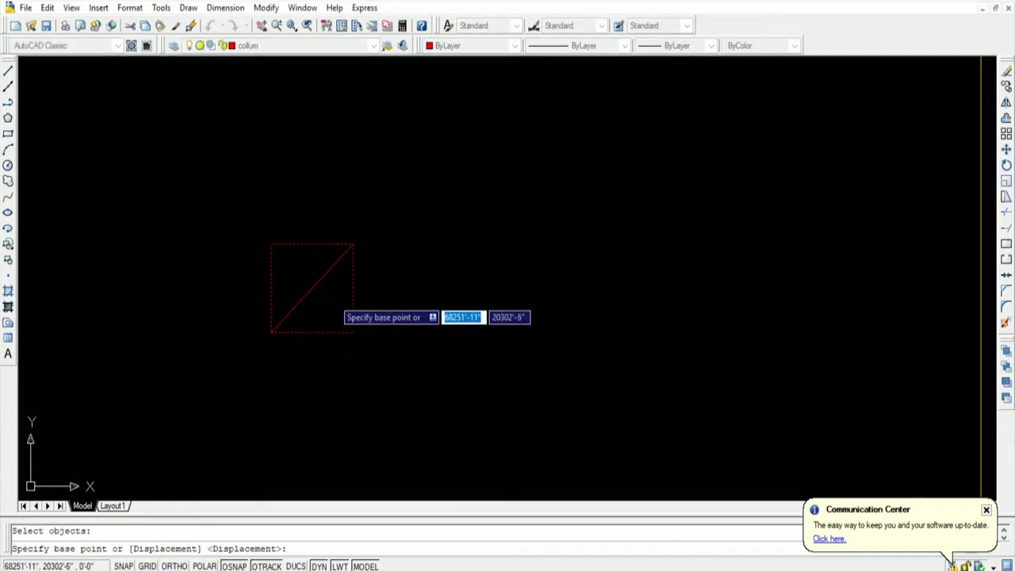
pyautogui.click(312, 288)
pyautogui.scroll(-3, 286, 290)
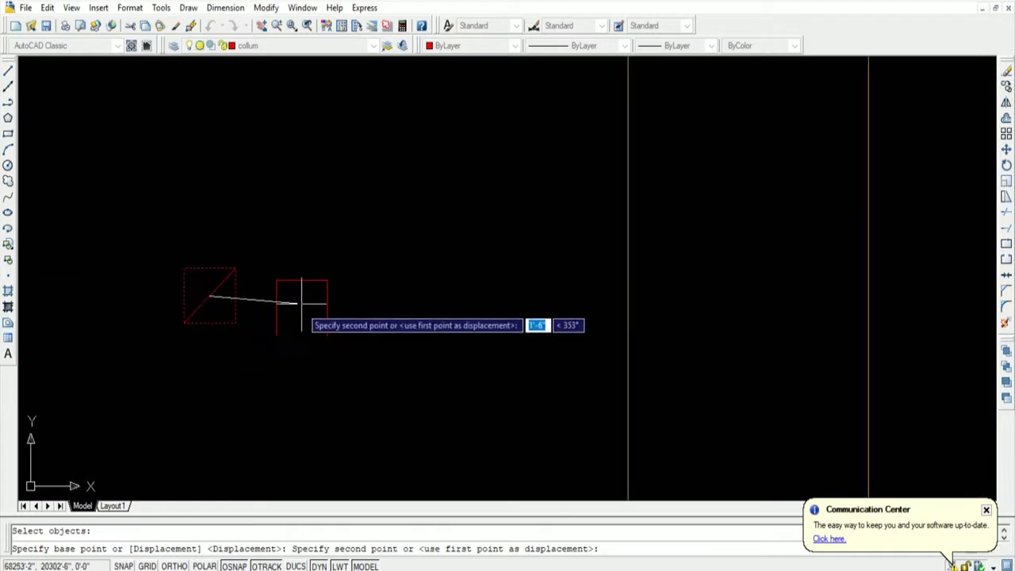
pyautogui.scroll(-3, 288, 283)
pyautogui.scroll(3, 385, 373)
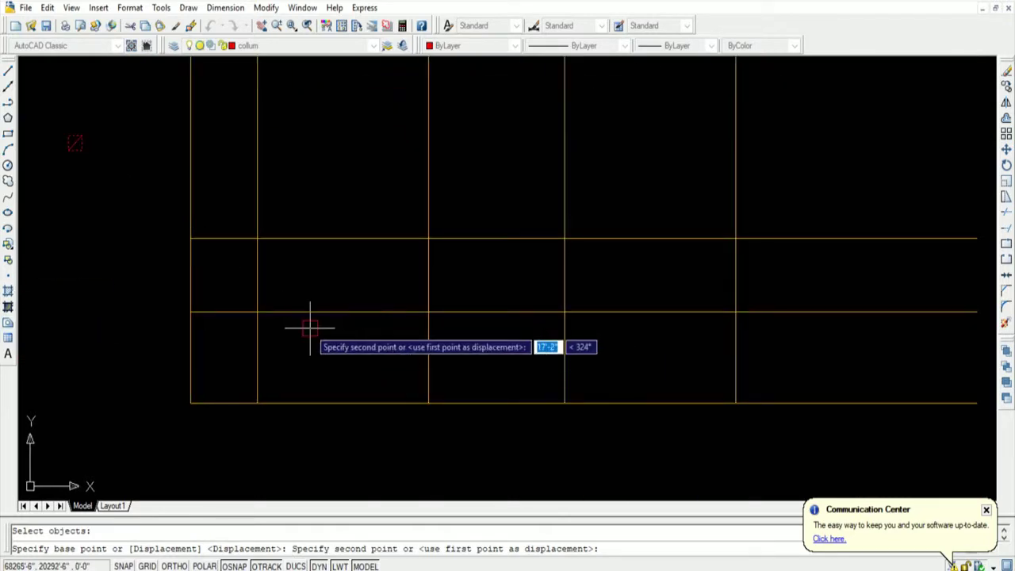
pyautogui.click(257, 238)
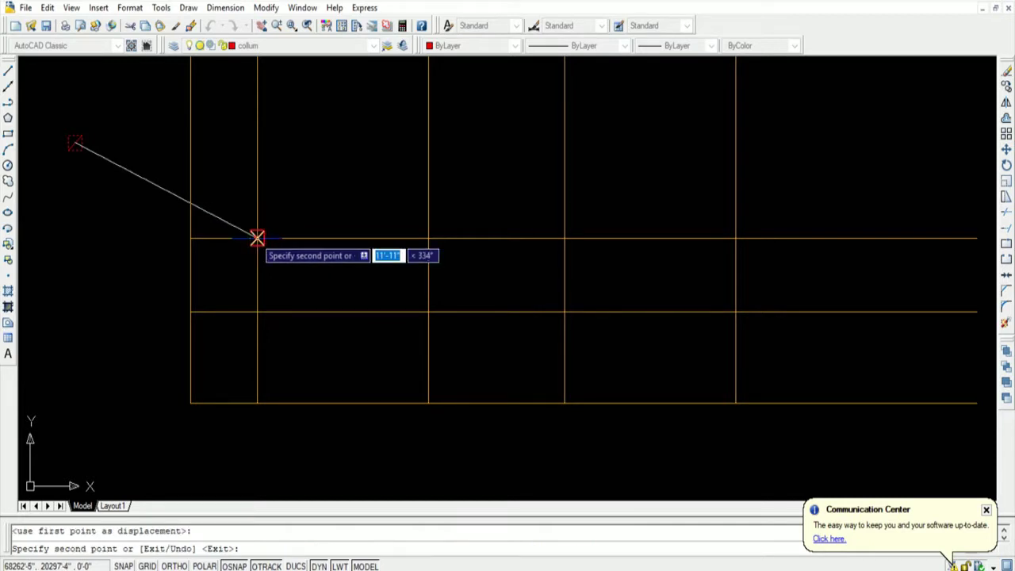
pyautogui.click(428, 238)
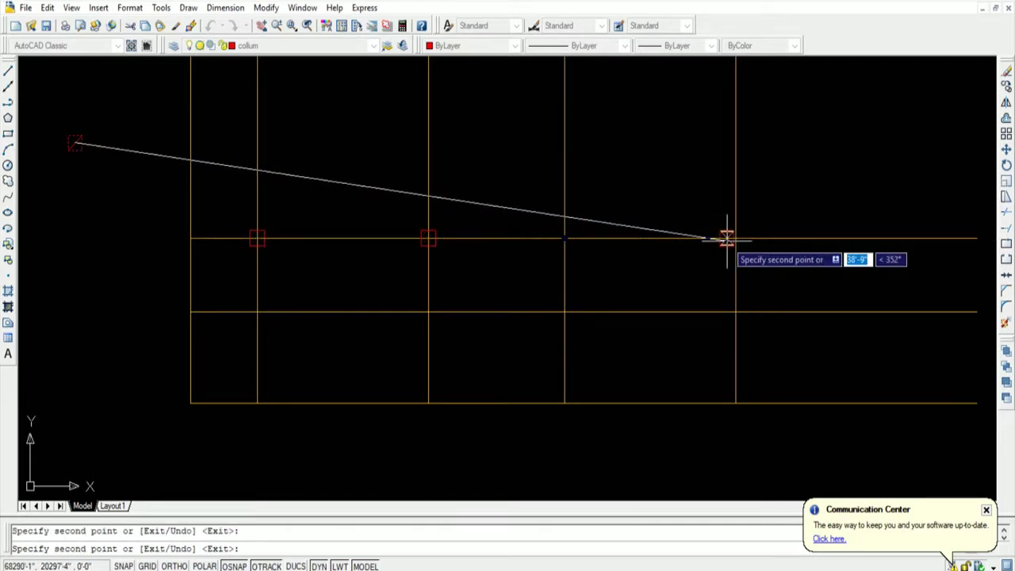
# Place more column copies at the right-hand and top grid intersections
pyautogui.scroll(-4, 468, 294)
pyautogui.scroll(3, 396, 119)
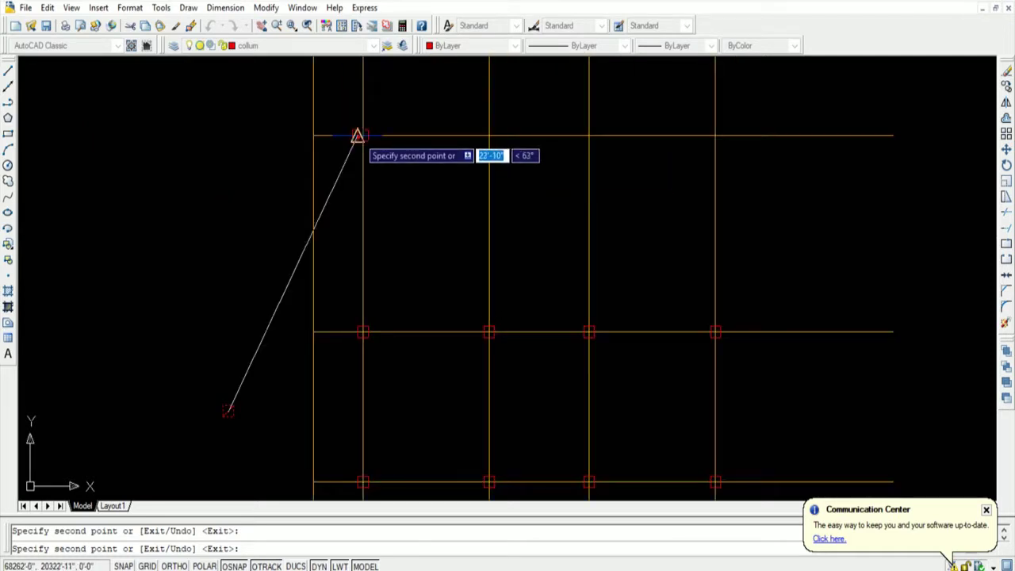
pyautogui.scroll(-3, 545, 220)
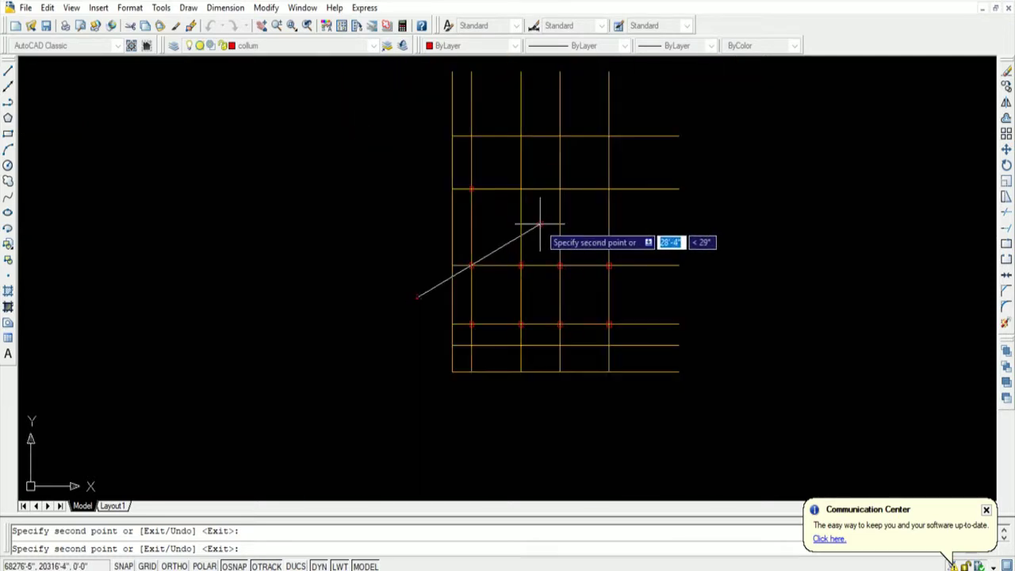
pyautogui.scroll(2, 600, 211)
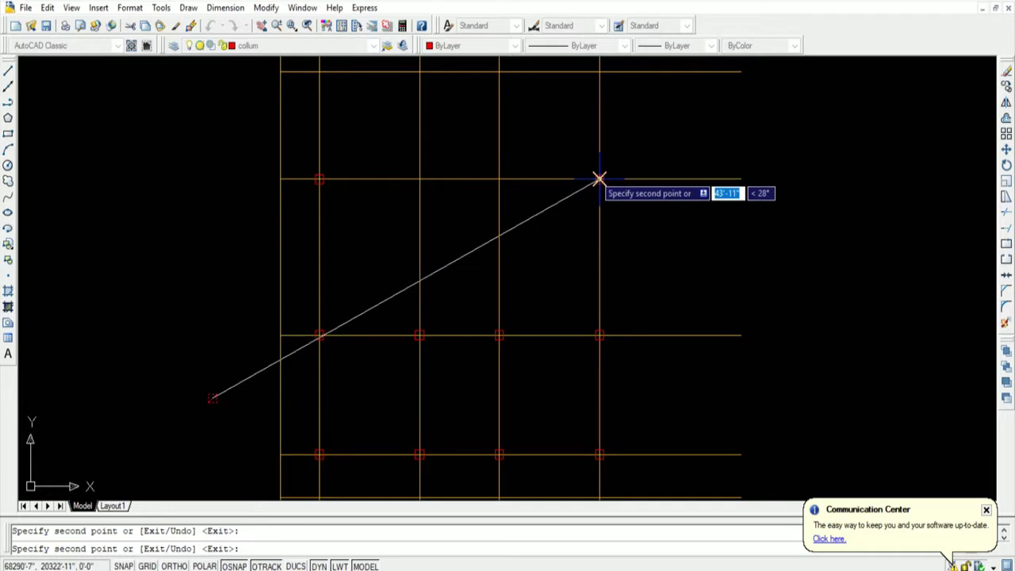
pyautogui.click(600, 179)
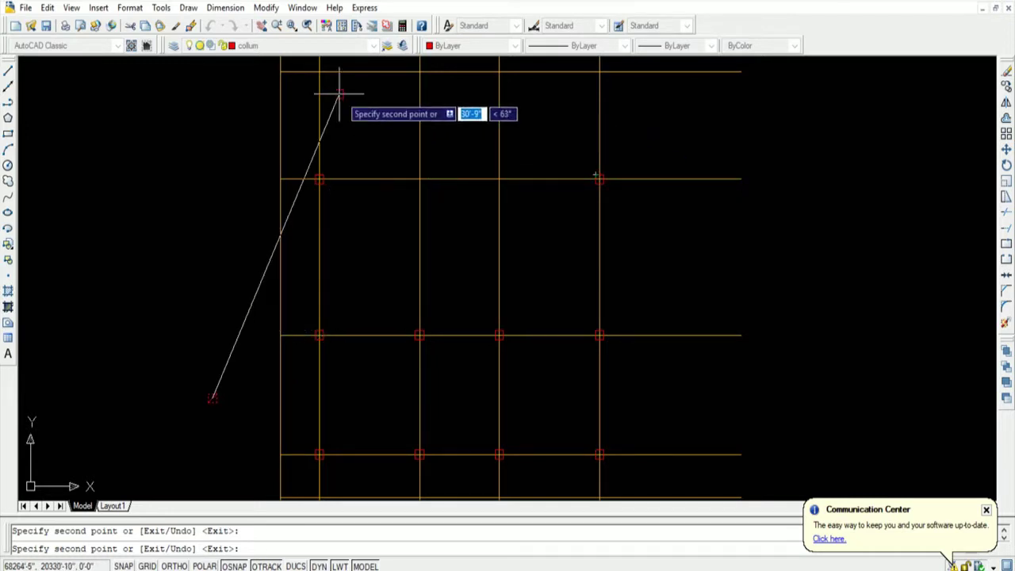
pyautogui.click(317, 70)
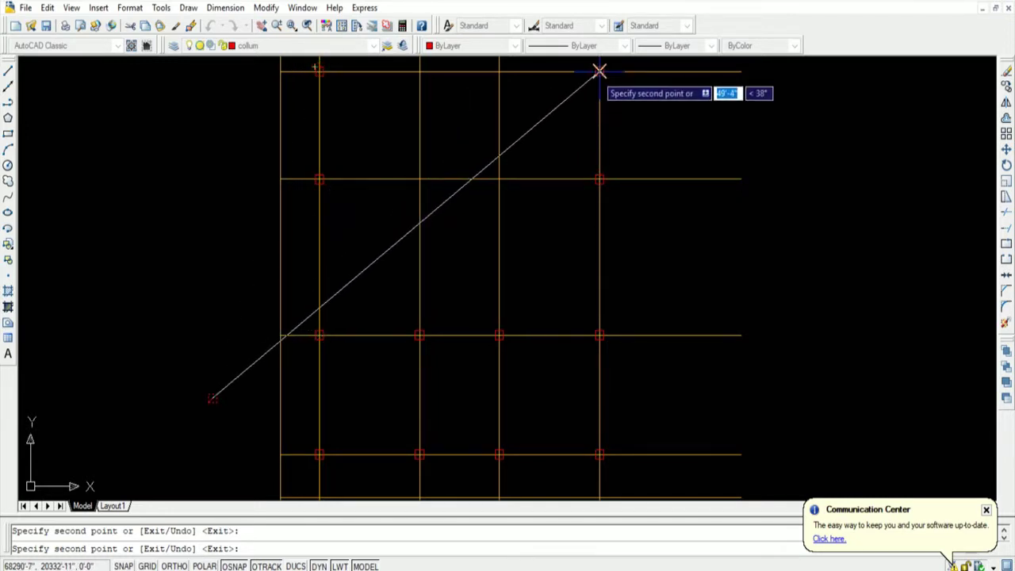
pyautogui.click(600, 72)
pyautogui.press('Return')
# Review the column layout and cancel the leftover commands
pyautogui.scroll(-2, 446, 199)
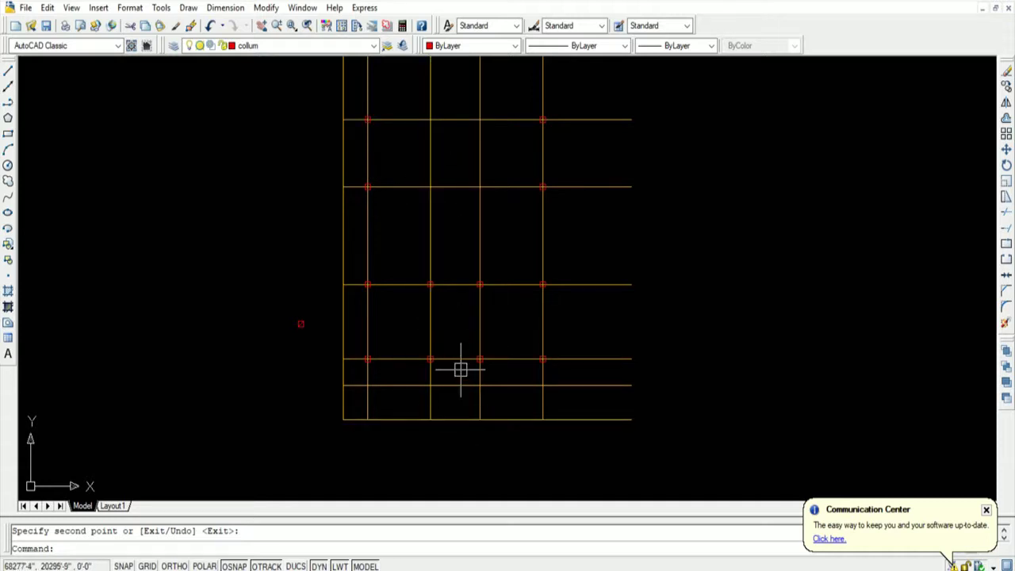
pyautogui.scroll(-2, 456, 349)
pyautogui.scroll(2, 435, 330)
pyautogui.scroll(2, 460, 184)
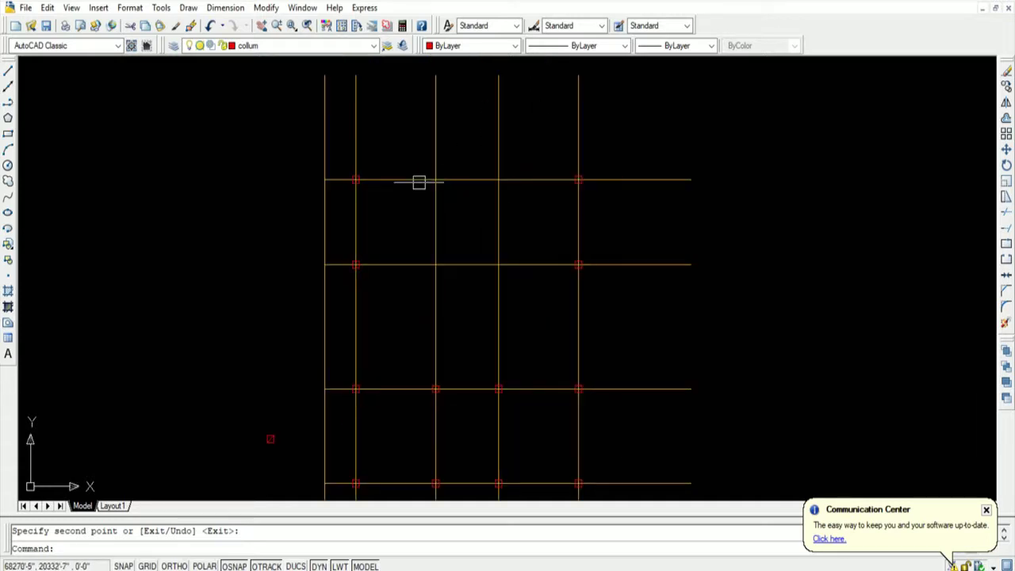
pyautogui.scroll(1, 444, 188)
pyautogui.scroll(-2, 409, 200)
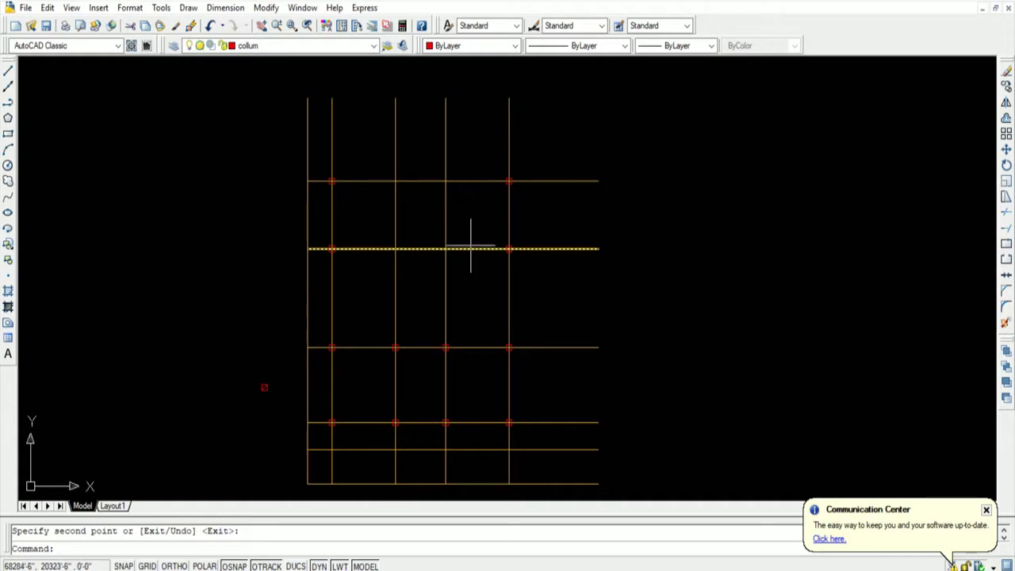
pyautogui.scroll(2, 459, 257)
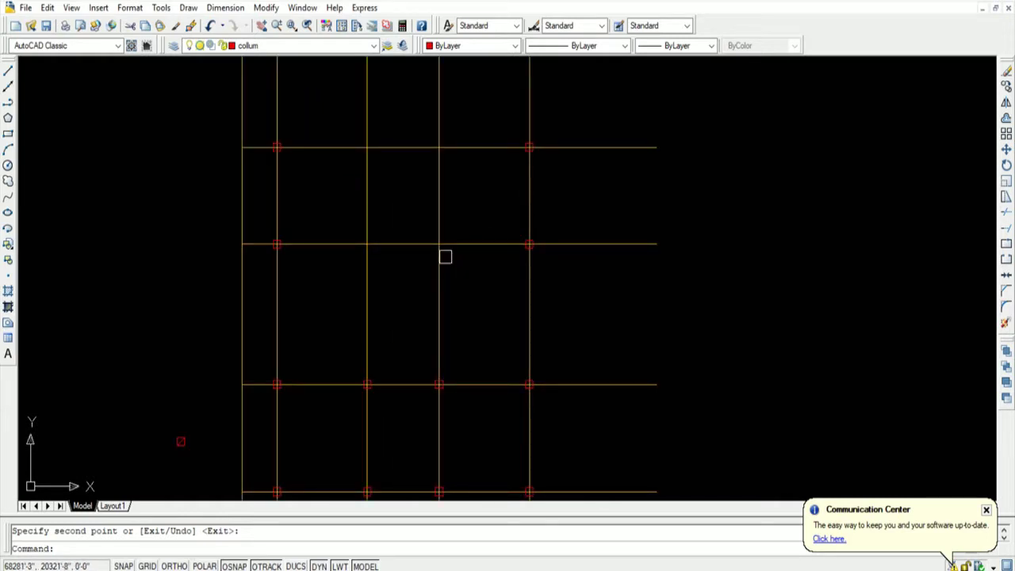
pyautogui.scroll(-2, 333, 230)
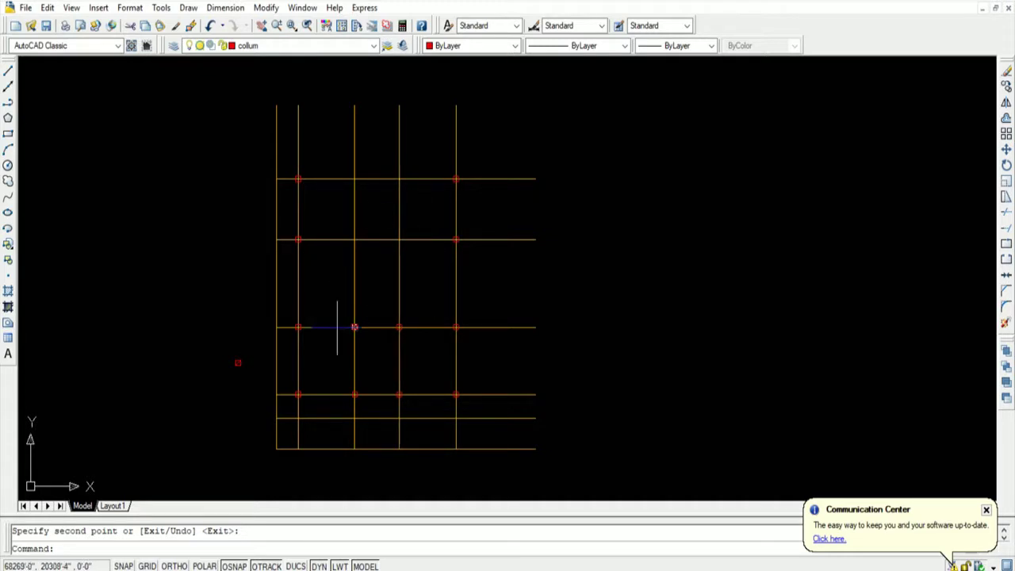
pyautogui.press('Escape')
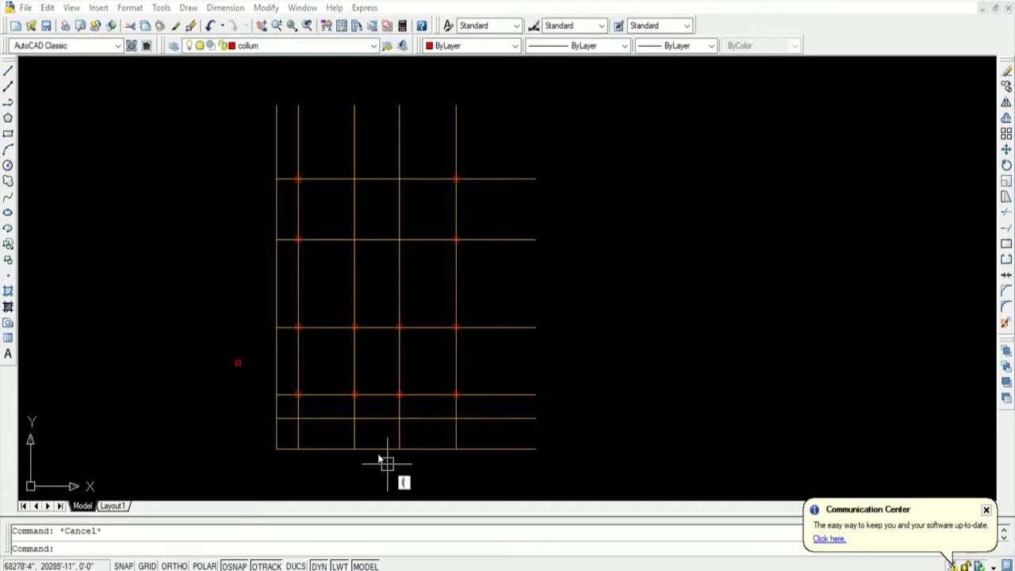
pyautogui.write('l')
pyautogui.press('Return')
pyautogui.press('Return')
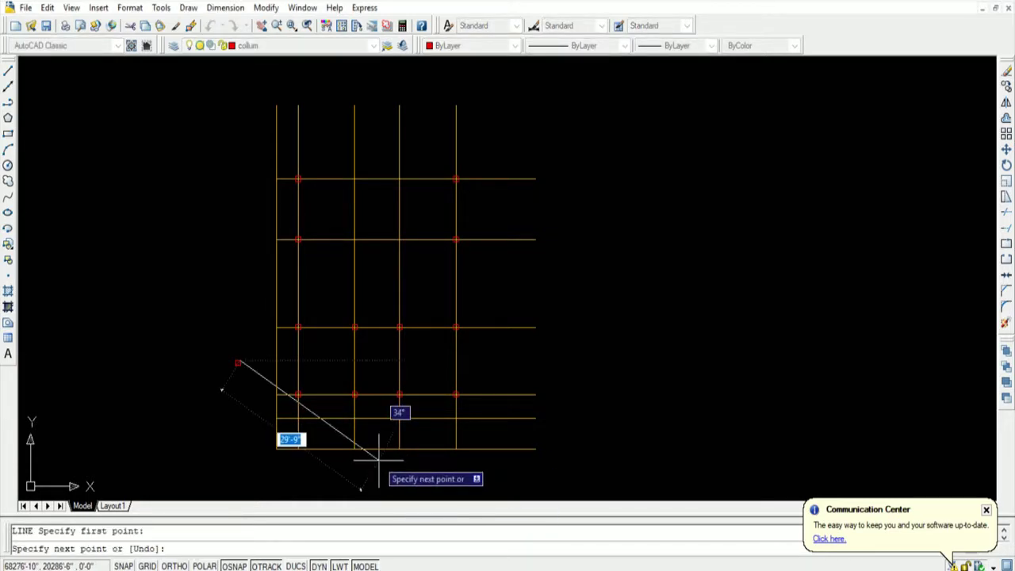
pyautogui.press('Escape')
pyautogui.scroll(3, 373, 456)
pyautogui.scroll(-2, 395, 439)
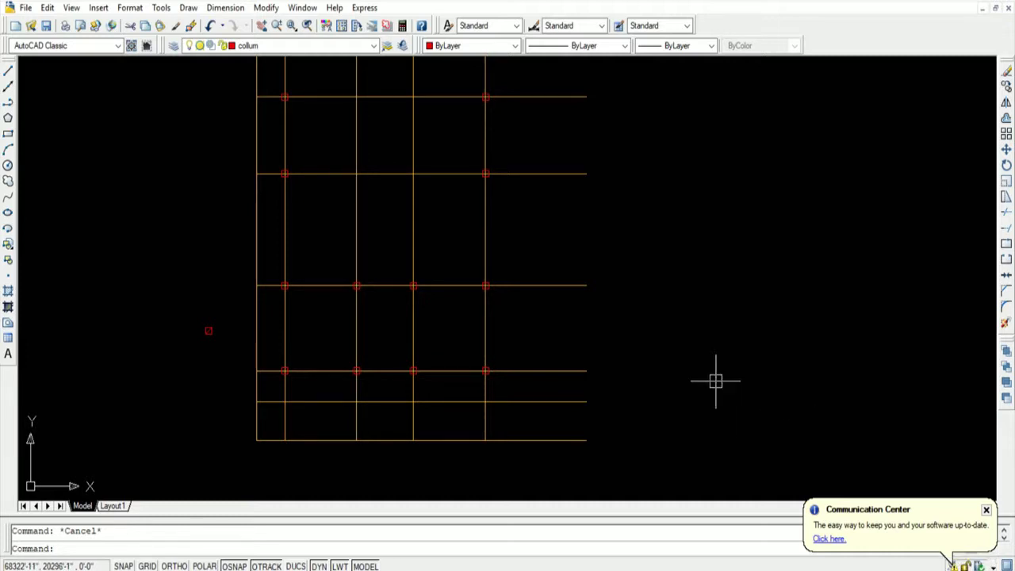
# Offset a vertical grid line by 14'1" after abandoning a 14'6" attempt
pyautogui.write('o')
pyautogui.press('Return')
pyautogui.write("14'6")
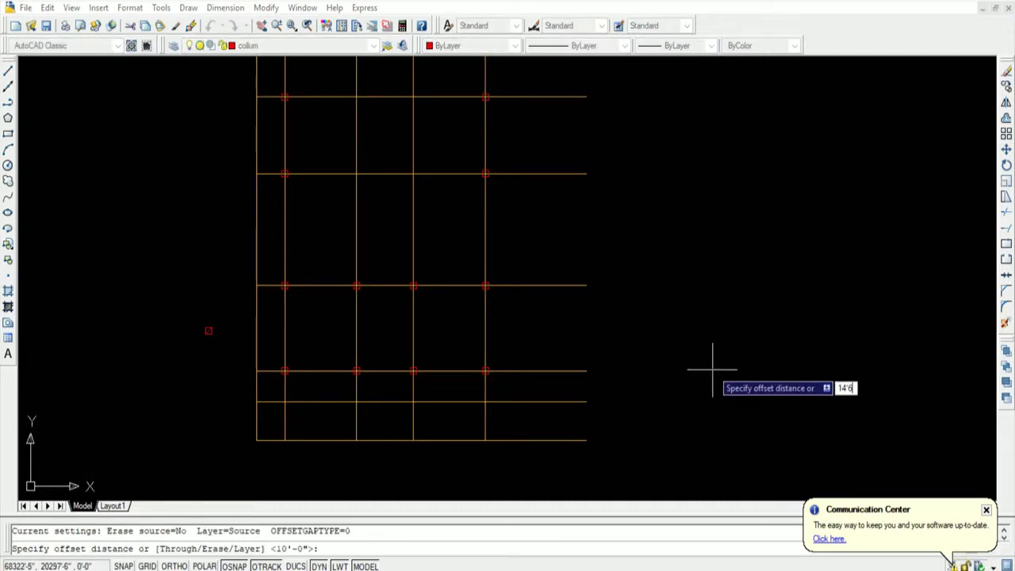
pyautogui.press('Return')
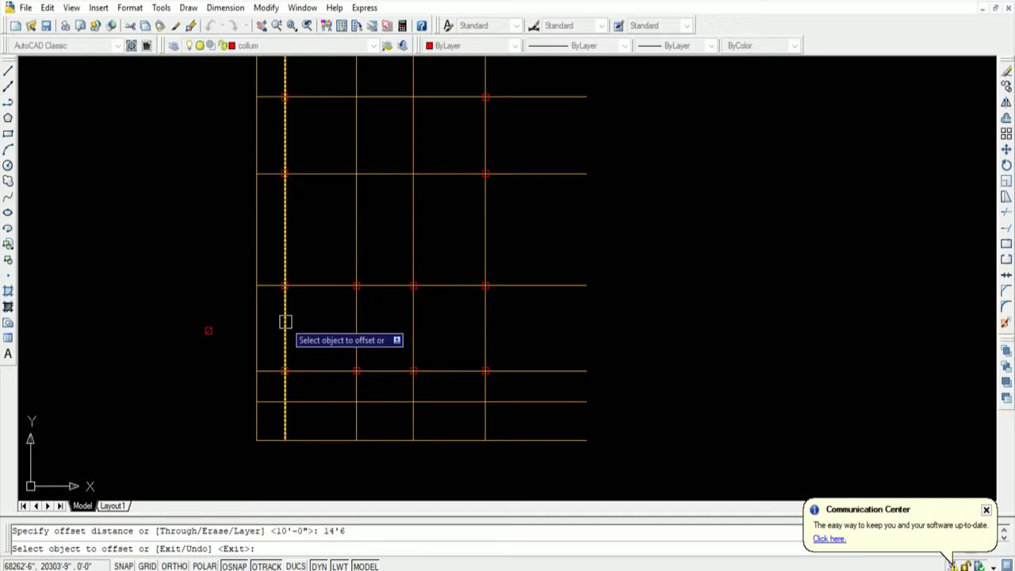
pyautogui.press('Escape')
pyautogui.write('o')
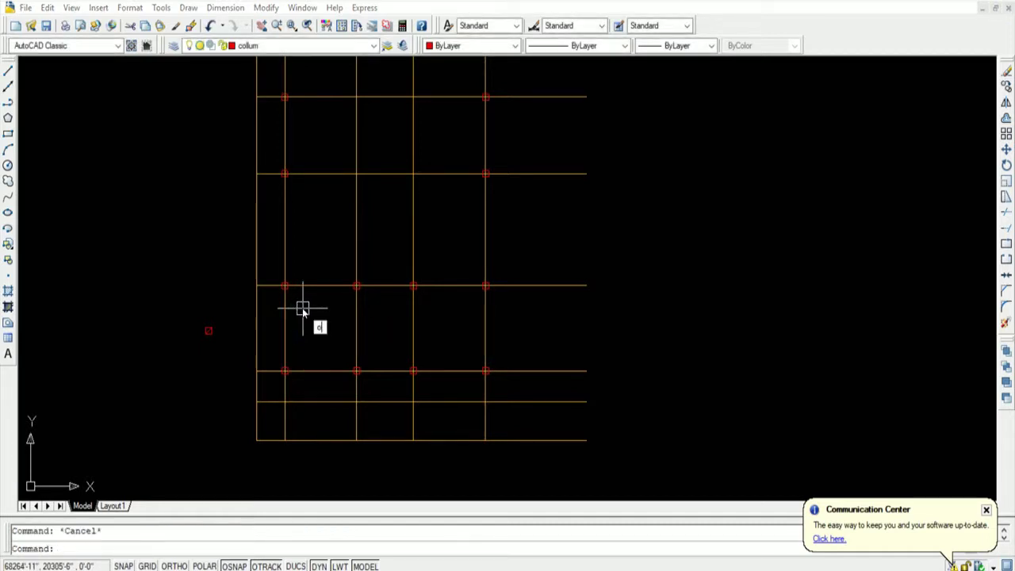
pyautogui.press('Return')
pyautogui.write("14'1")
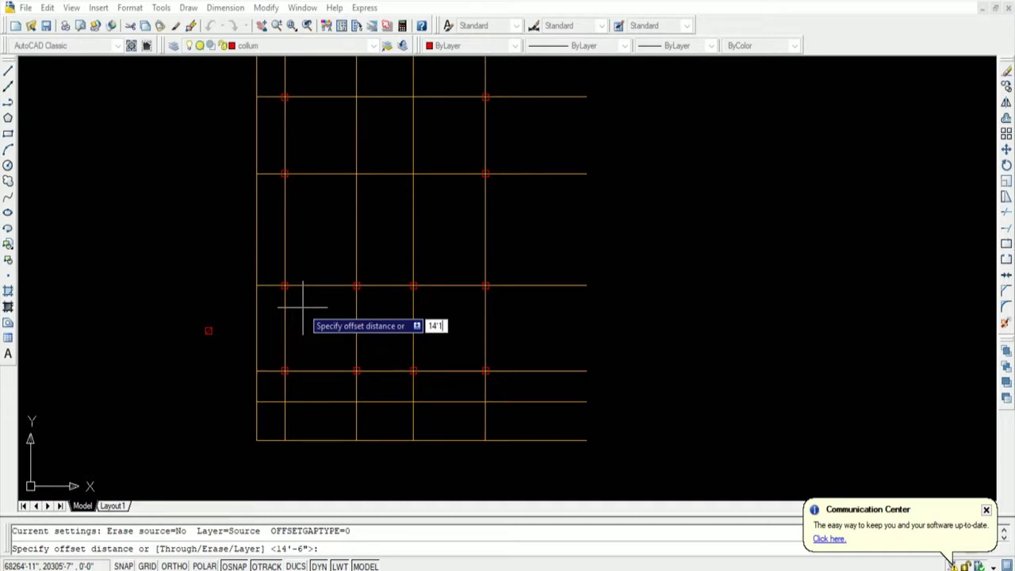
pyautogui.press('Return')
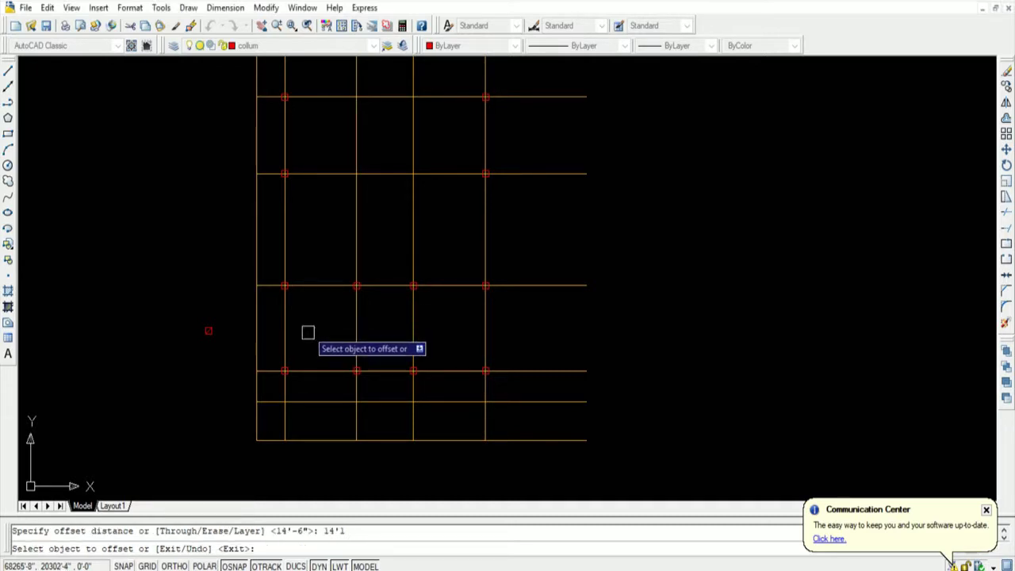
pyautogui.click(356, 318)
pyautogui.click(426, 383)
pyautogui.press('Return')
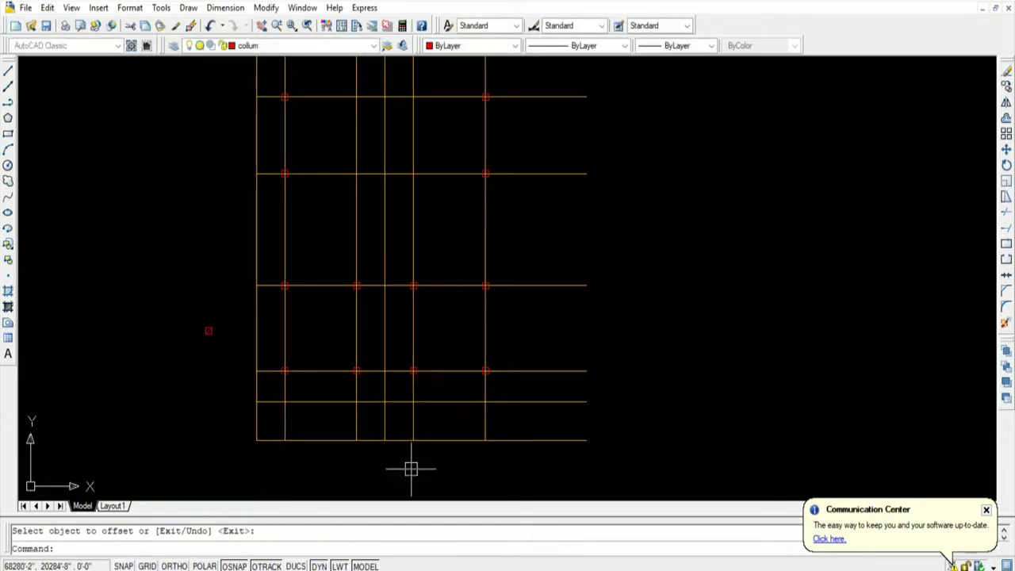
pyautogui.scroll(-4, 397, 444)
pyautogui.scroll(3, 270, 492)
pyautogui.scroll(-2, 273, 495)
# Copy a column square from its centre onto two intersections of the new vertical grid line
pyautogui.scroll(3, 273, 496)
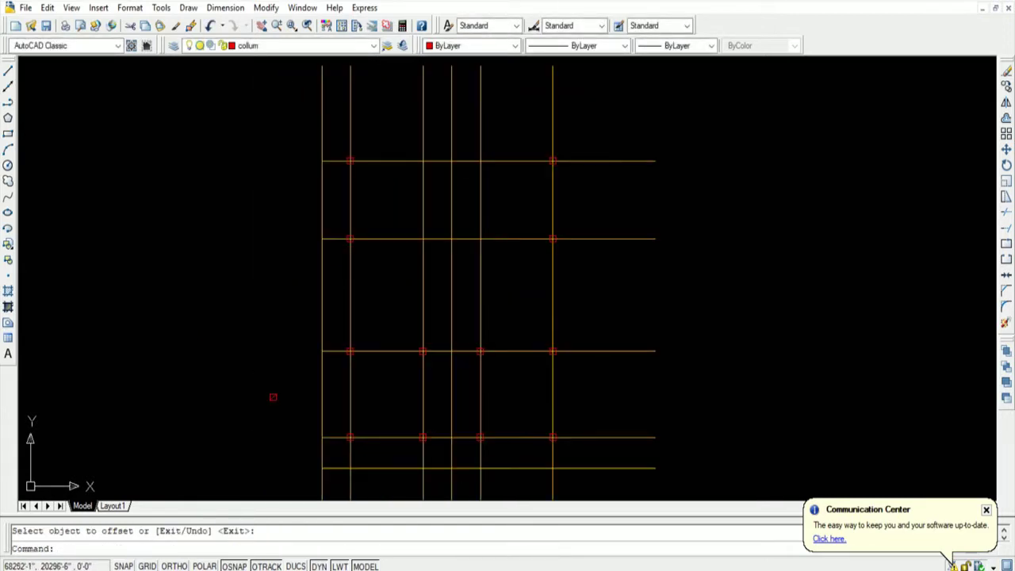
pyautogui.write('co')
pyautogui.press('Return')
pyautogui.scroll(4, 290, 431)
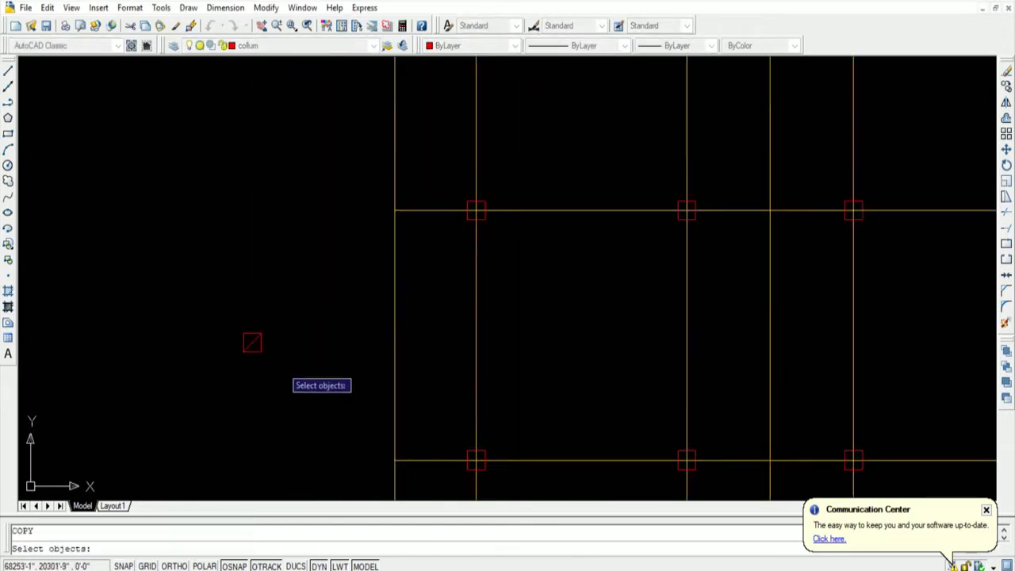
pyautogui.click(253, 343)
pyautogui.press('Return')
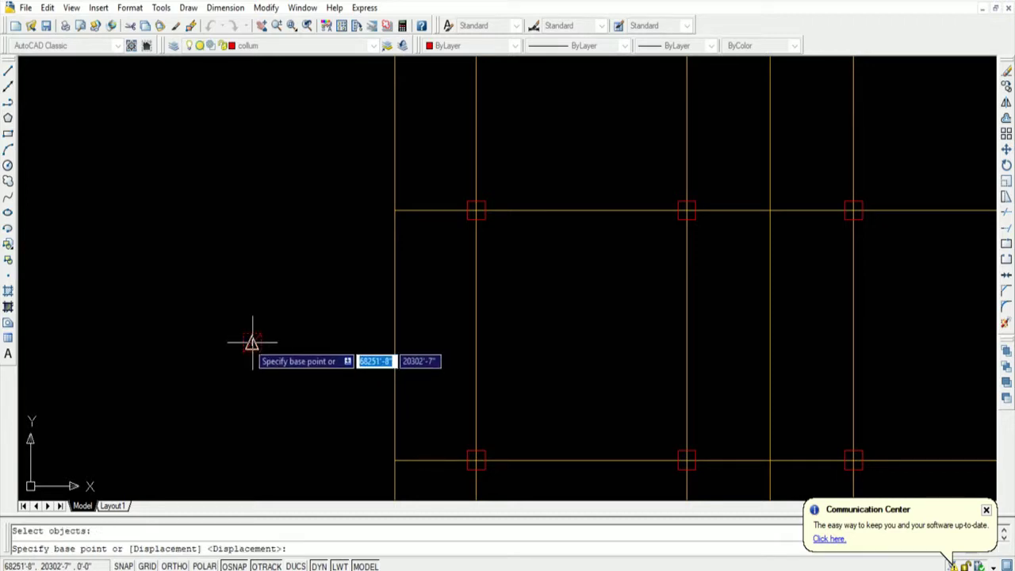
pyautogui.scroll(3, 238, 359)
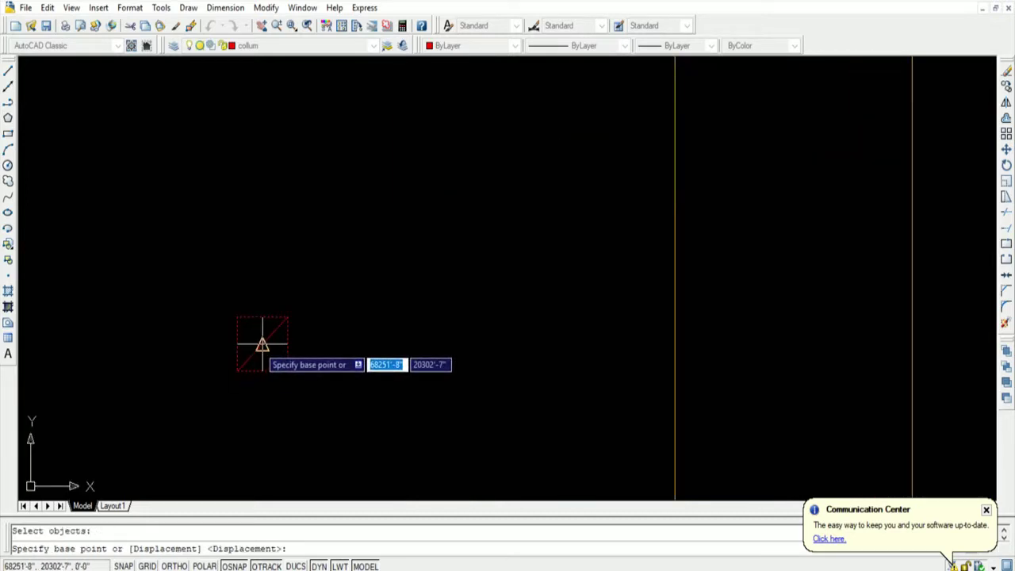
pyautogui.click(262, 344)
pyautogui.scroll(-3, 259, 346)
pyautogui.scroll(-2, 235, 358)
pyautogui.scroll(2, 302, 335)
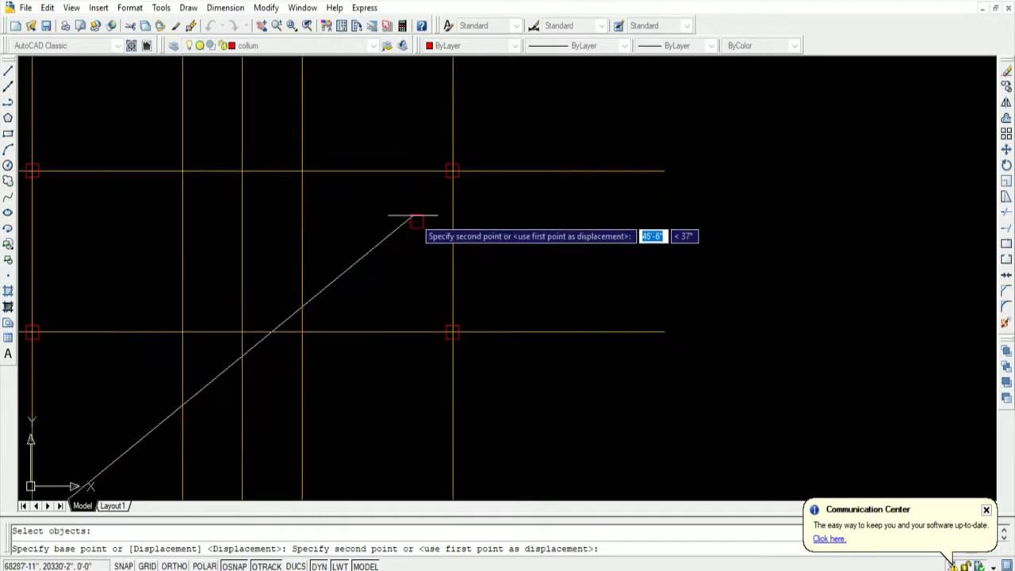
pyautogui.click(242, 171)
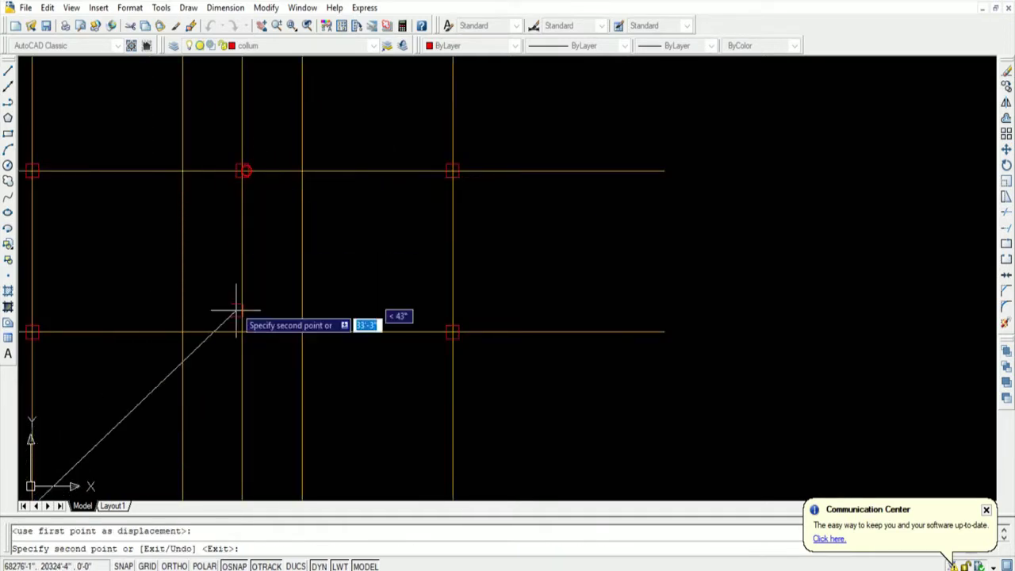
pyautogui.click(243, 333)
pyautogui.scroll(-3, 243, 334)
pyautogui.press('Return')
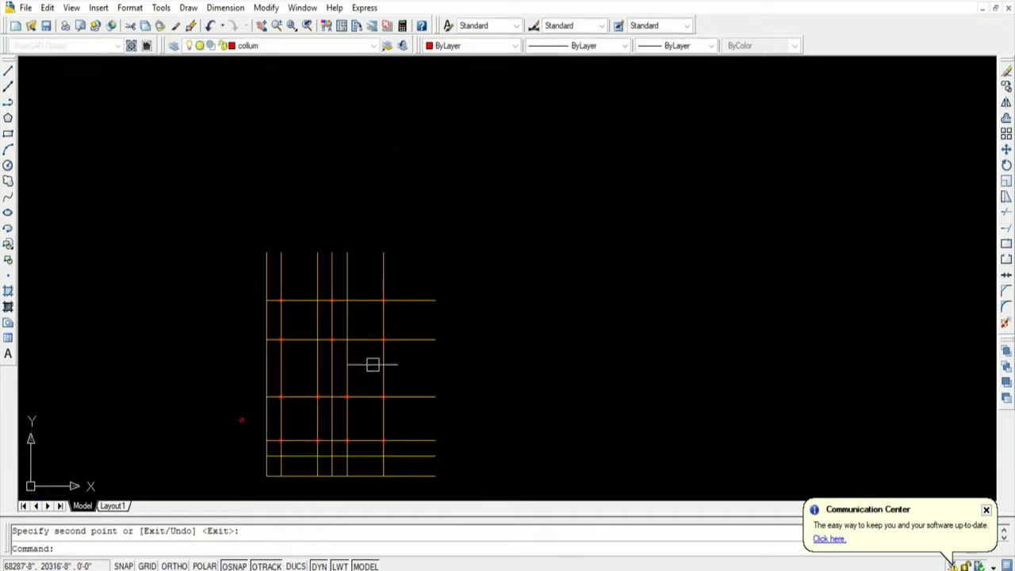
pyautogui.scroll(3, 228, 445)
pyautogui.scroll(-2, 231, 431)
pyautogui.scroll(1, 241, 420)
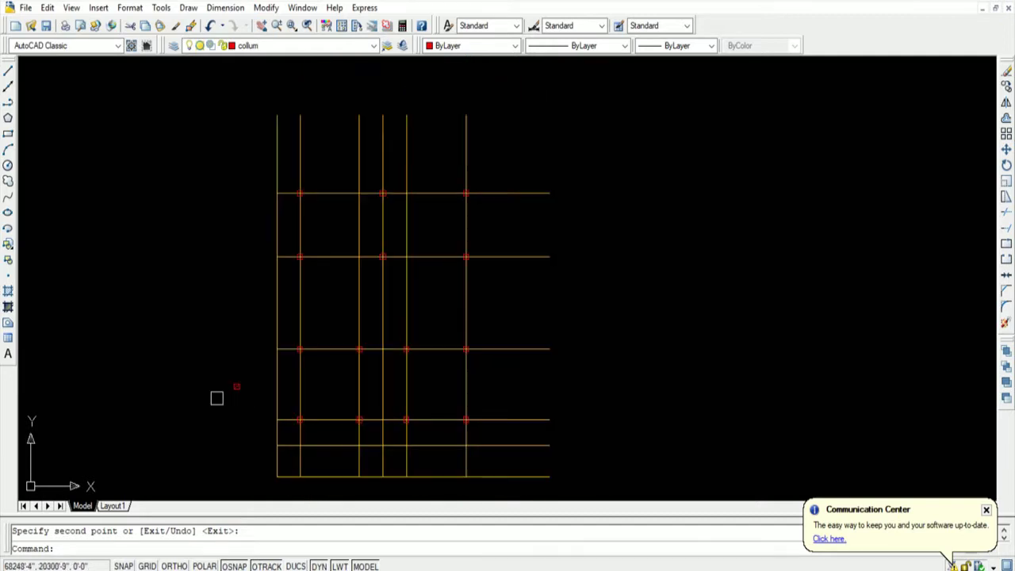
pyautogui.scroll(-2, 338, 418)
pyautogui.scroll(1, 389, 363)
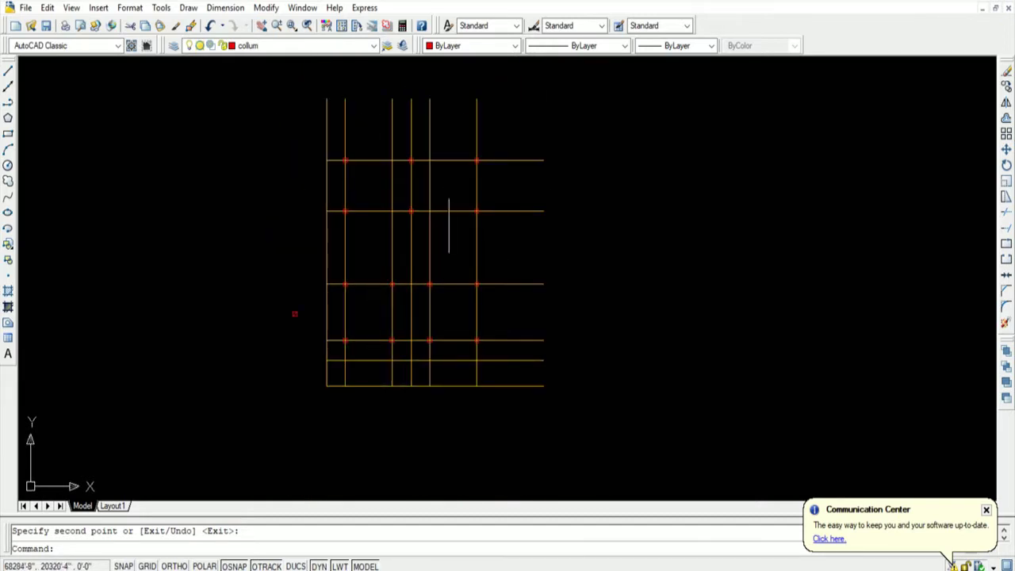
pyautogui.scroll(2, 449, 226)
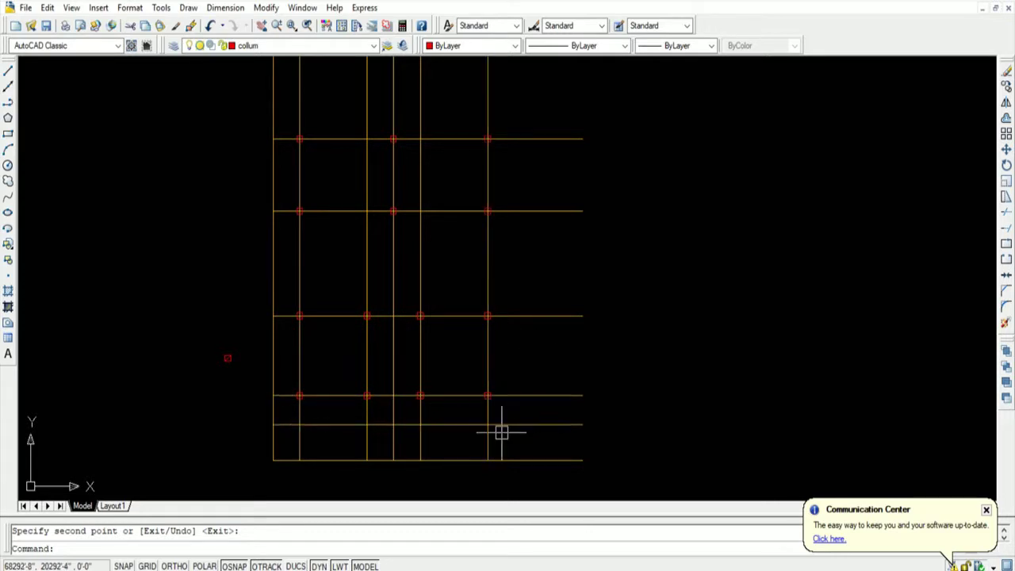
# Draw a 2' radius circle left of the grid
pyautogui.scroll(-2, 299, 176)
pyautogui.press('Escape')
pyautogui.press('Return')
pyautogui.click(315, 188)
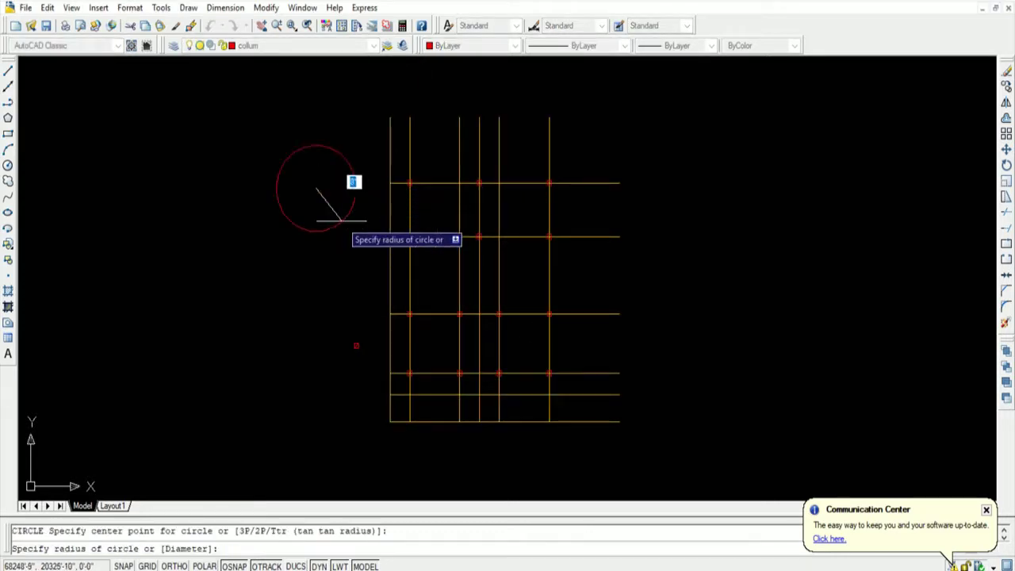
pyautogui.write('2')
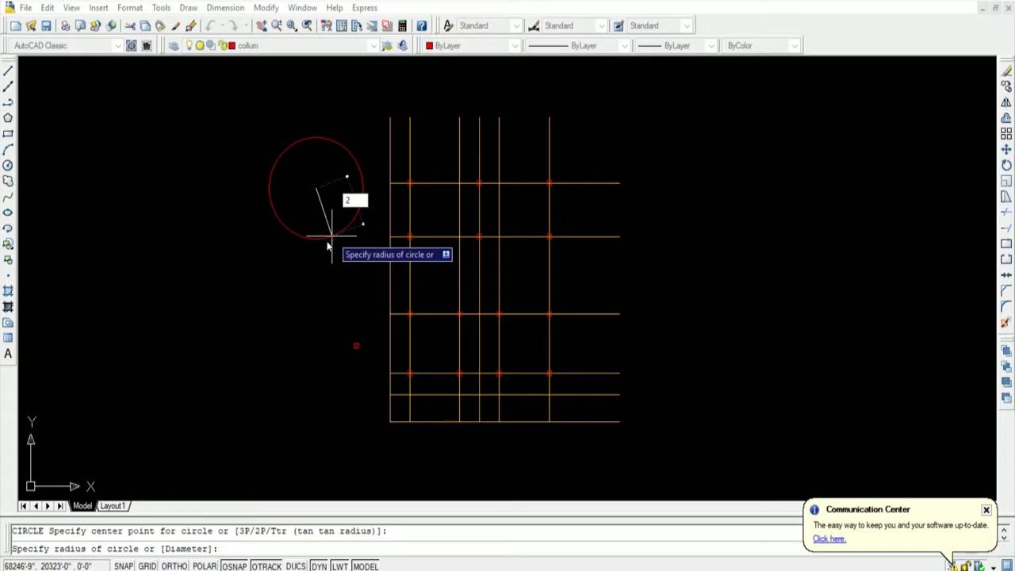
pyautogui.press('Return')
# Draw a trial text box inside the circle and close it empty
pyautogui.scroll(4, 309, 190)
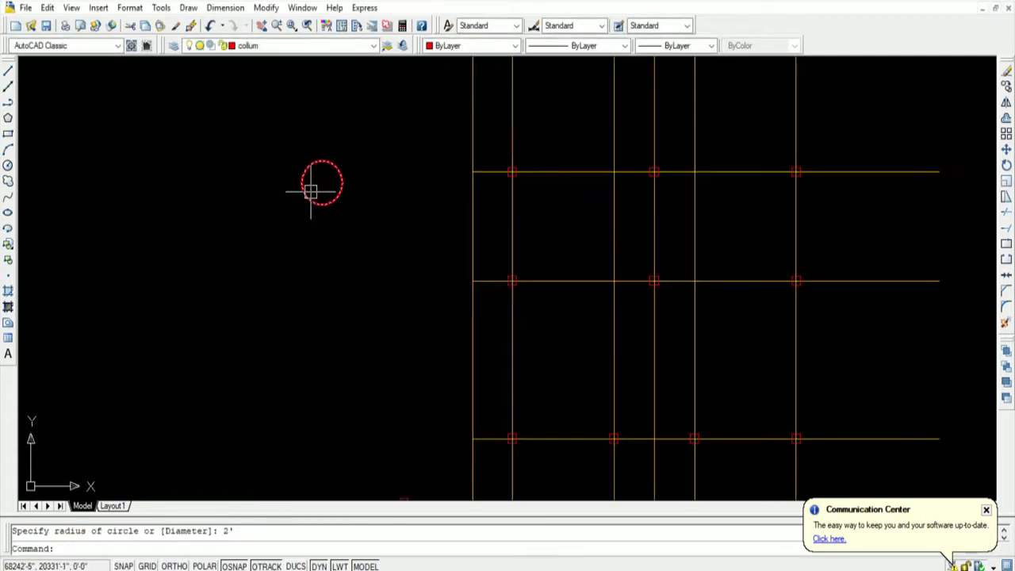
pyautogui.scroll(2, 310, 190)
pyautogui.write('mt')
pyautogui.press('Return')
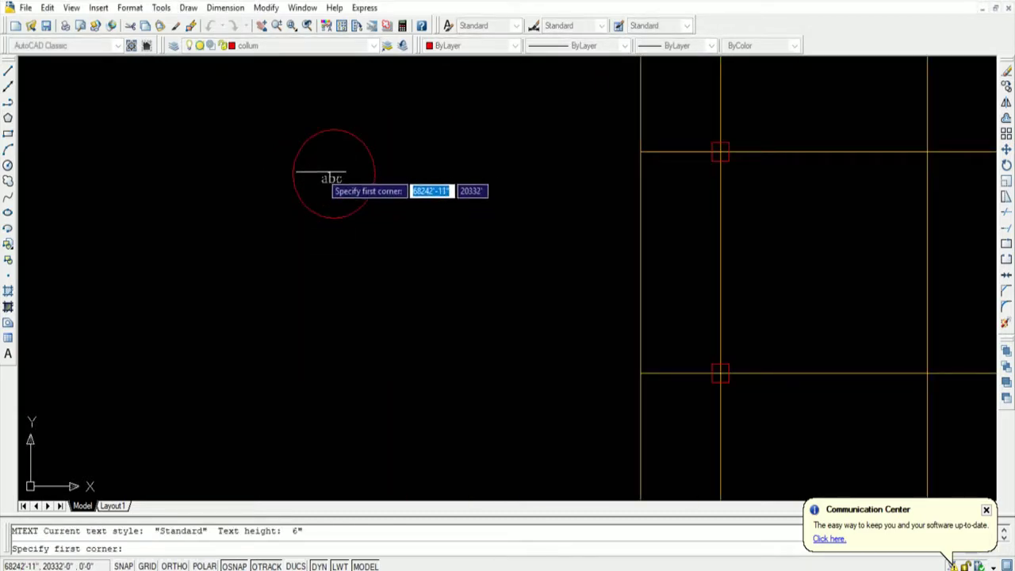
pyautogui.click(317, 167)
pyautogui.click(356, 185)
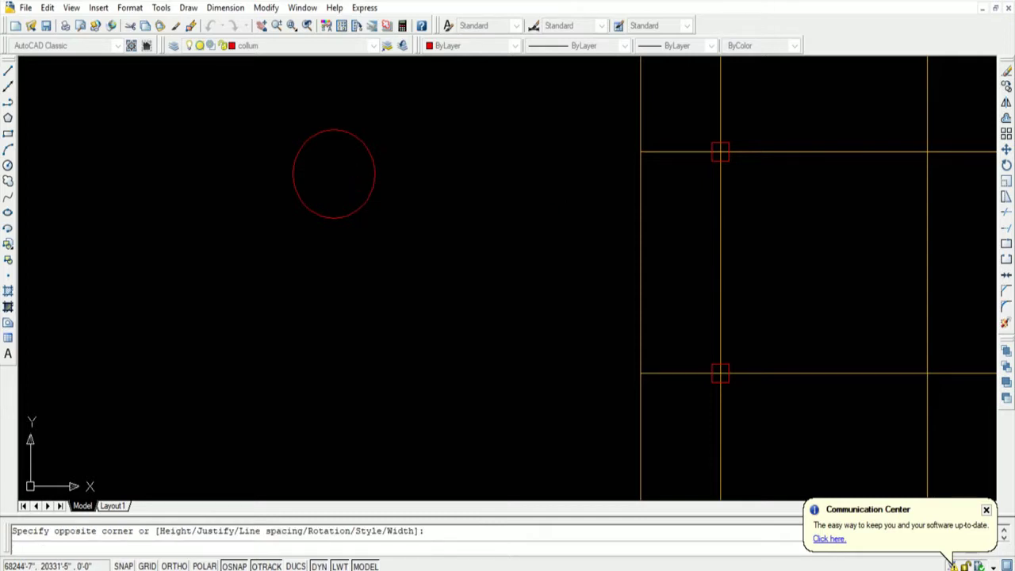
pyautogui.click(329, 199)
pyautogui.click(333, 203)
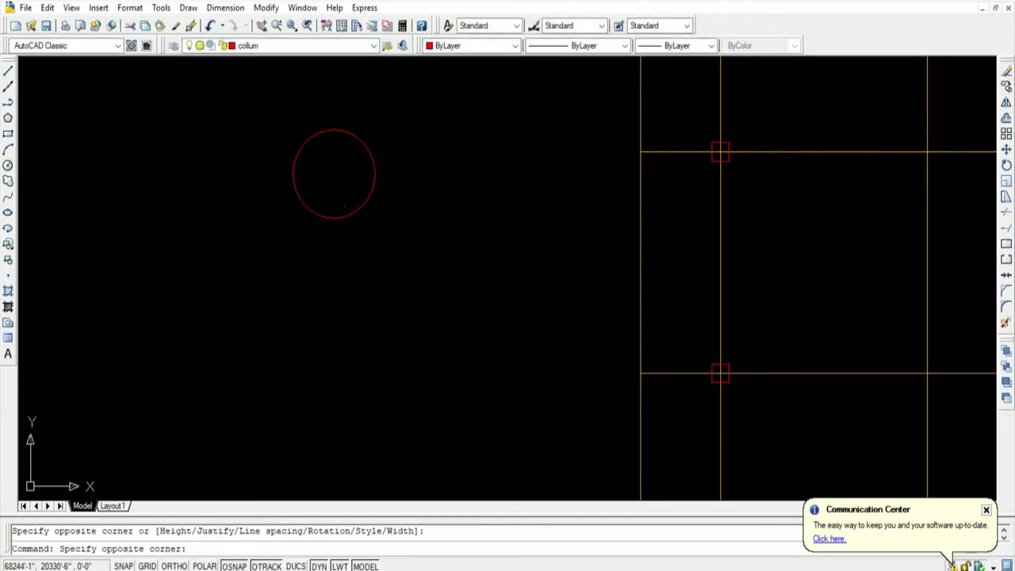
pyautogui.click(349, 209)
# Move the circle onto the line layer and keep collum as the current layer
pyautogui.click(349, 209)
pyautogui.click(314, 46)
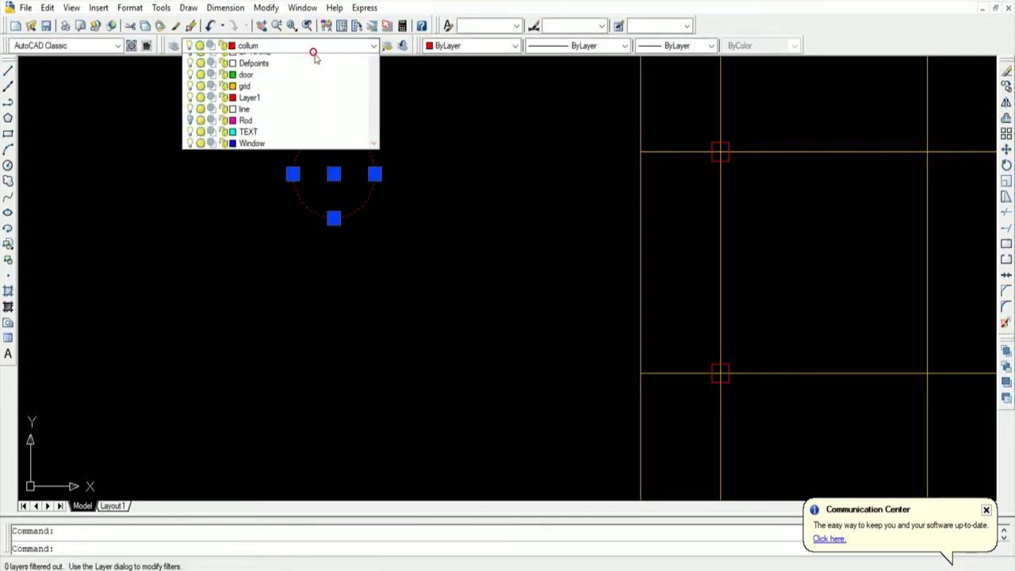
pyautogui.click(306, 140)
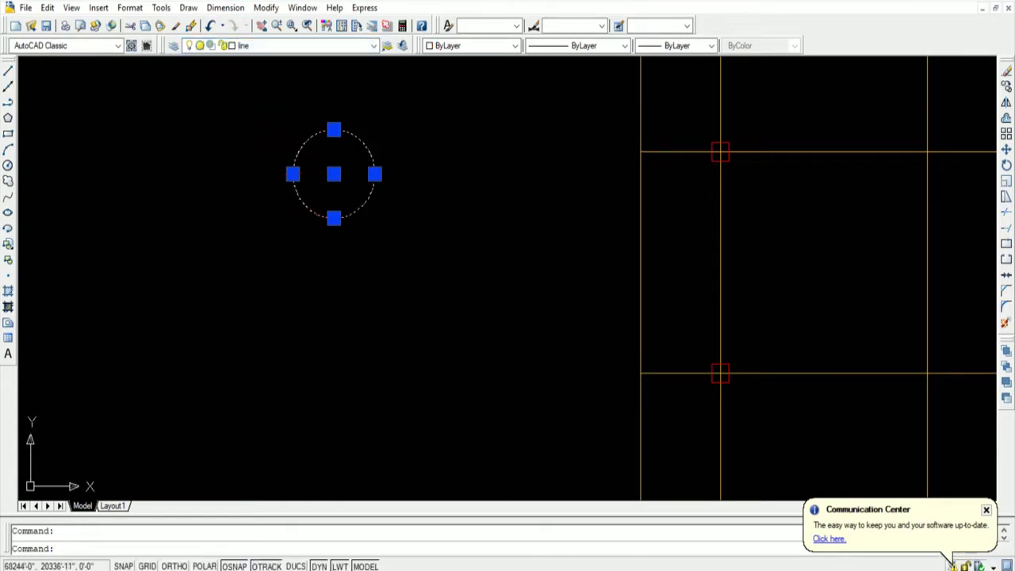
pyautogui.press('Escape')
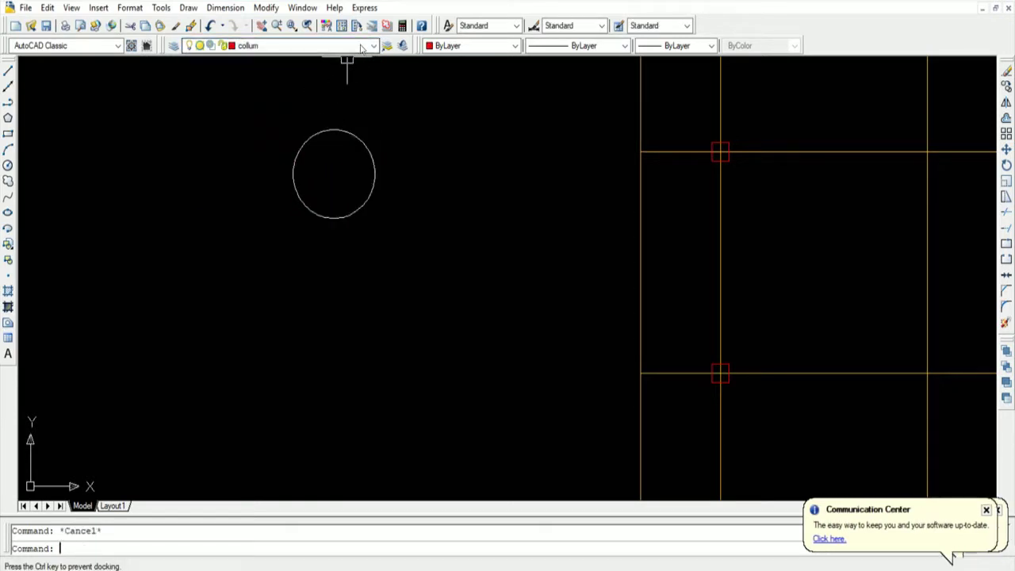
pyautogui.click(364, 46)
pyautogui.click(347, 139)
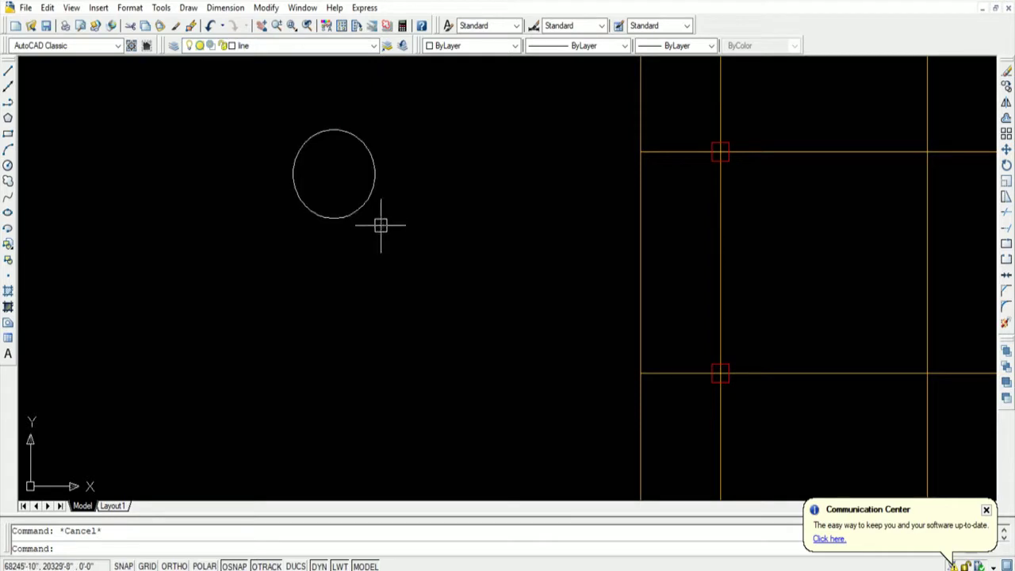
pyautogui.click(366, 46)
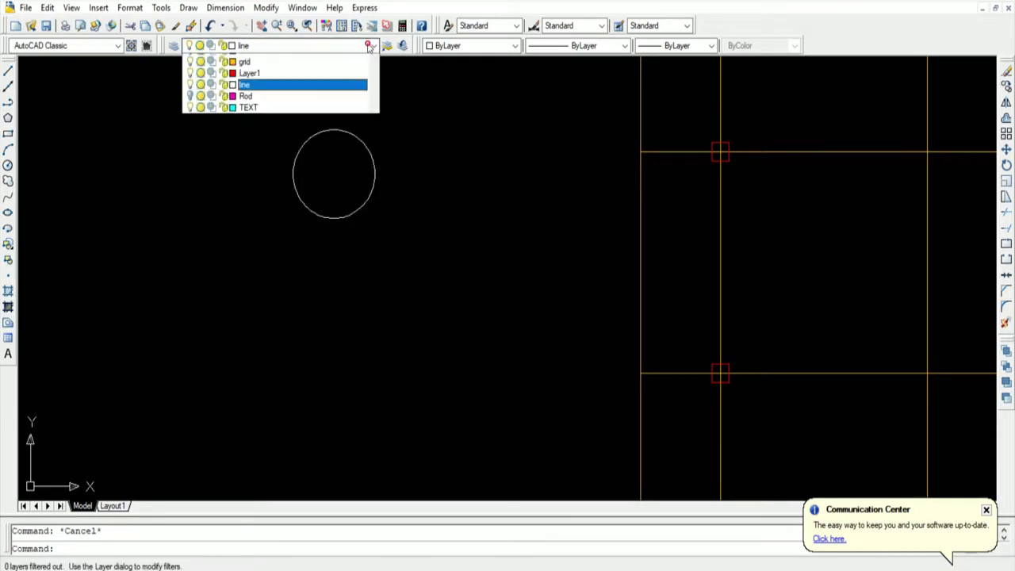
pyautogui.click(333, 71)
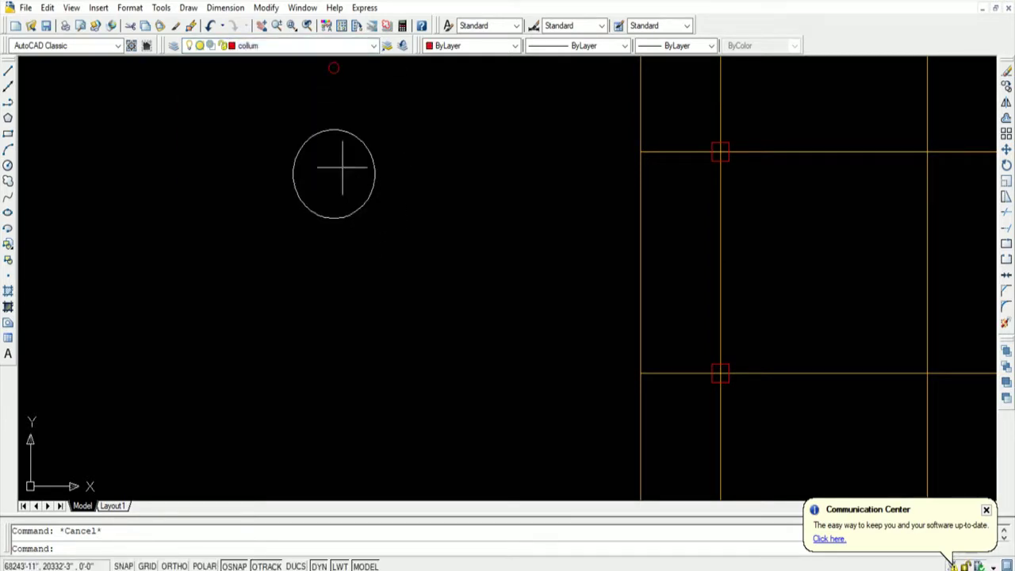
# Open a multiline text box inside the circle with MT
pyautogui.write('mt')
pyautogui.press('Return')
pyautogui.click(313, 143)
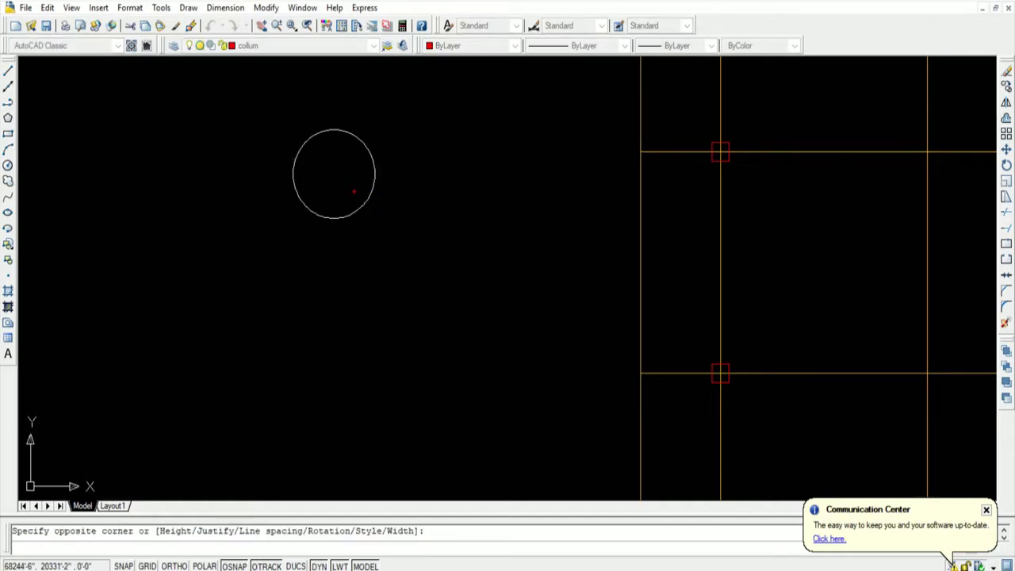
pyautogui.click(355, 191)
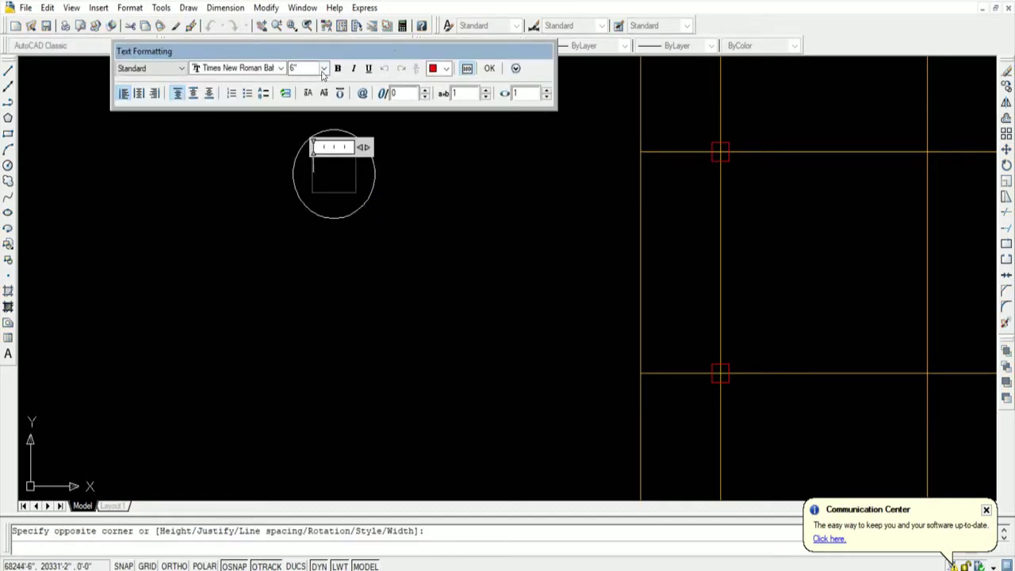
# Make the bubble's letter A red Times New Roman at height 2, centred in the circle
pyautogui.write("1'-8")
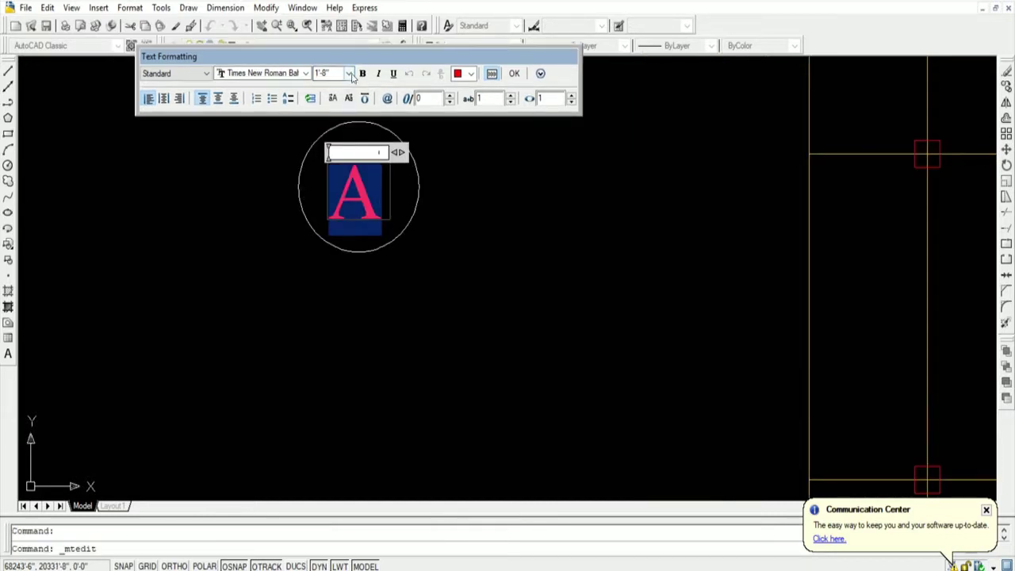
pyautogui.click(349, 74)
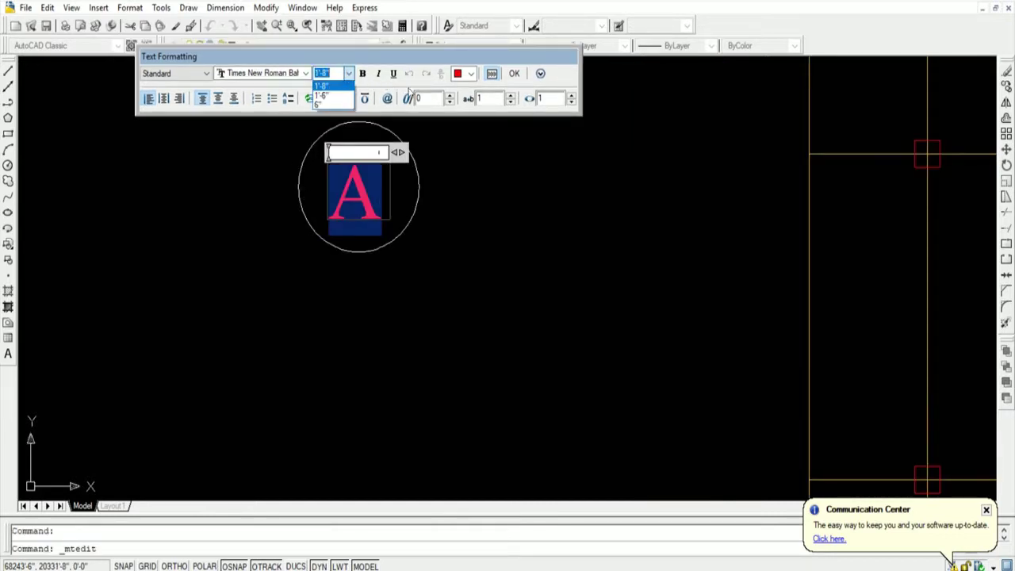
pyautogui.write('2')
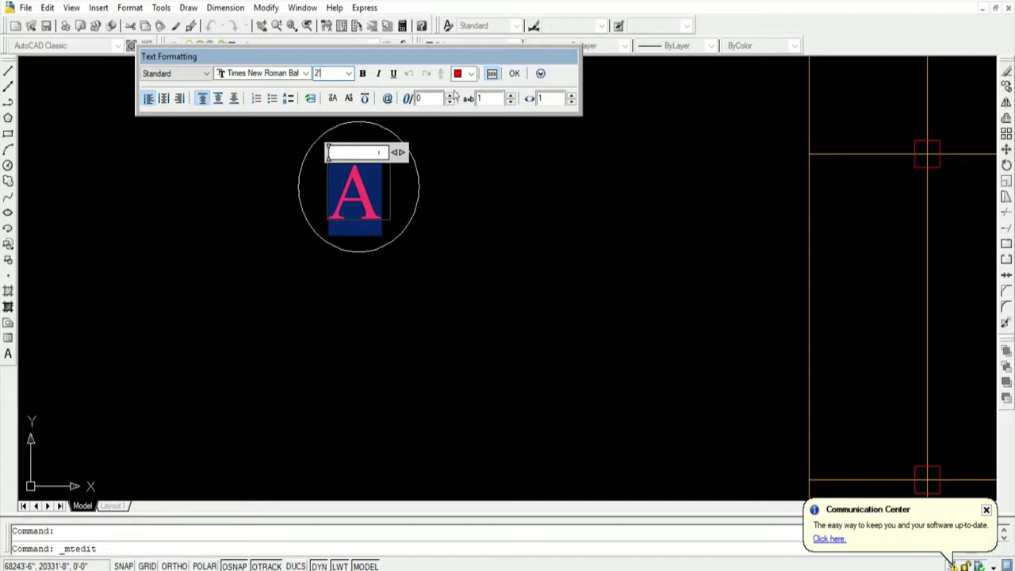
pyautogui.click(514, 74)
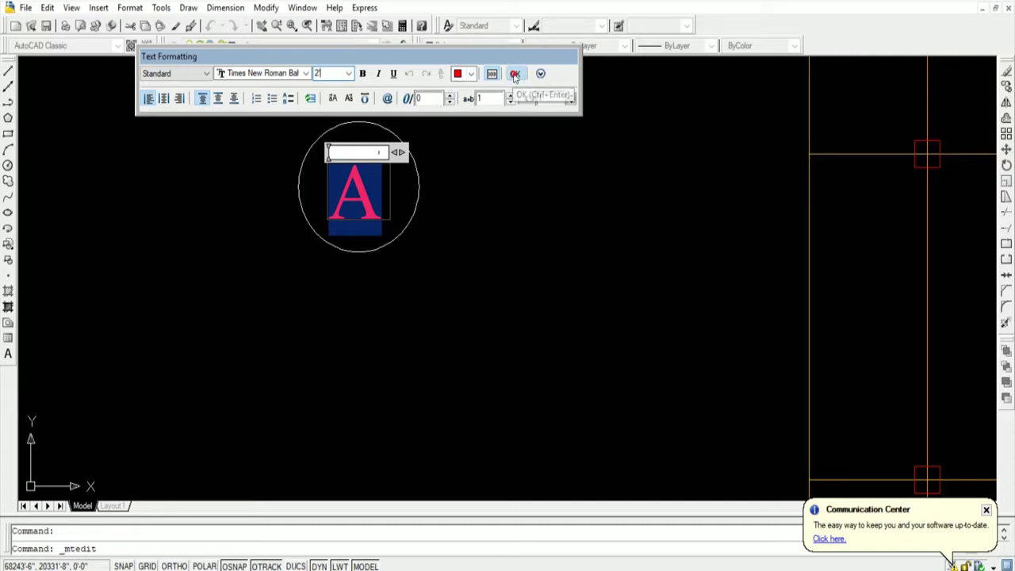
pyautogui.click(367, 204)
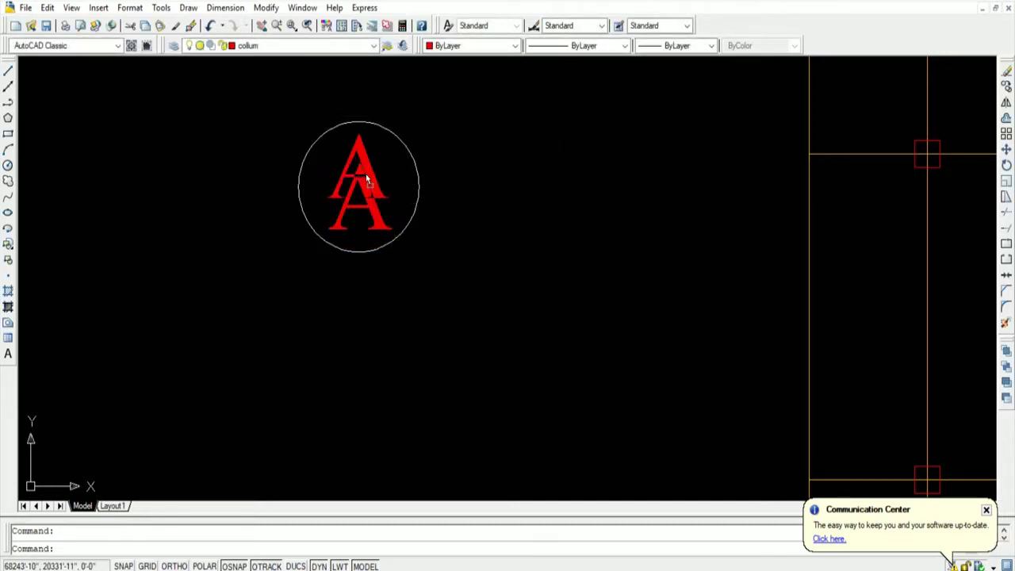
pyautogui.press('Escape')
pyautogui.scroll(-2, 338, 232)
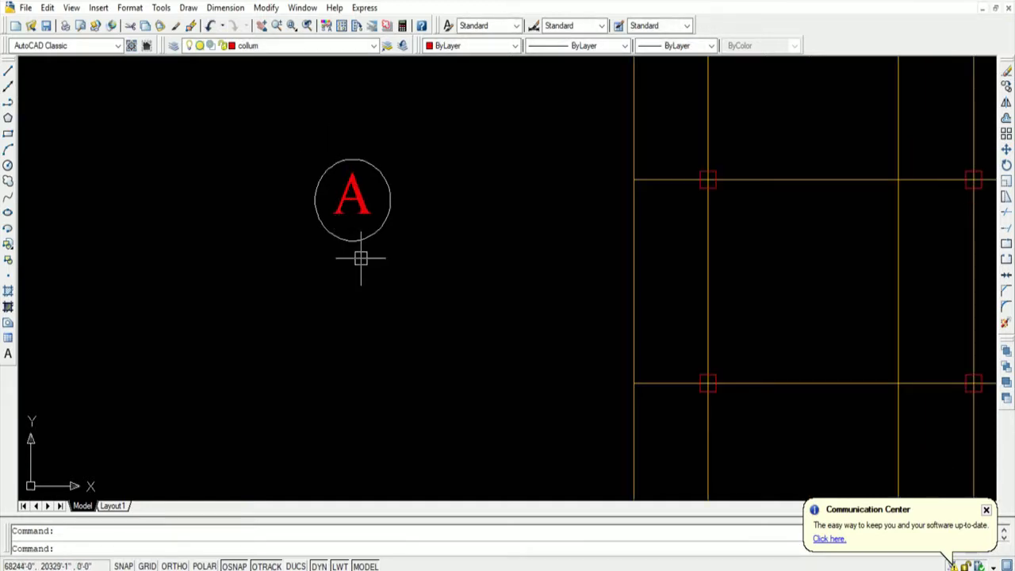
# Copy the A bubble, based on its quadrant, to the ends of the left-side row gridlines
pyautogui.write('c')
pyautogui.press('Return')
pyautogui.moveTo(484, 299); pyautogui.dragTo(335, 161)
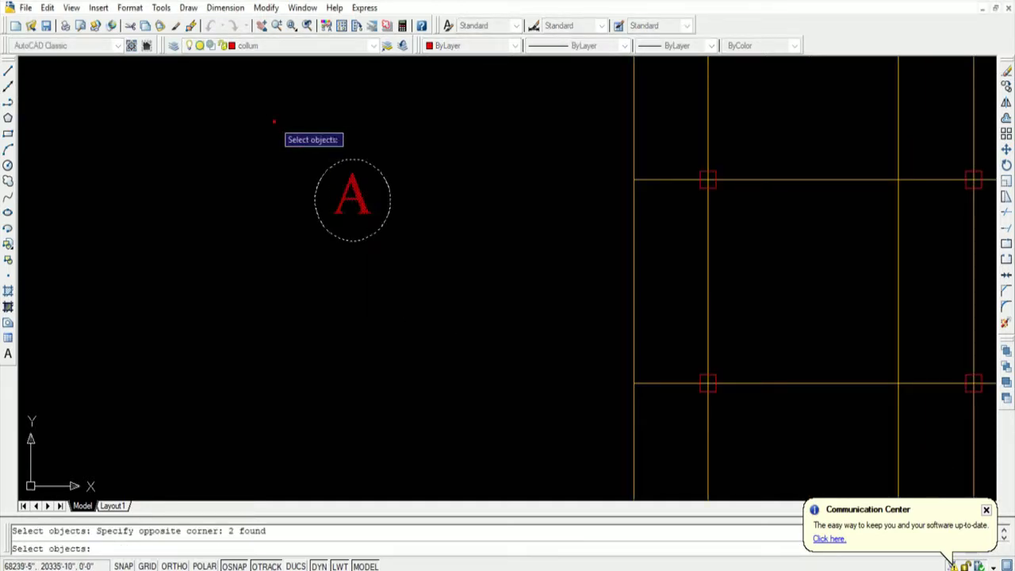
pyautogui.press('Return')
pyautogui.click(390, 200)
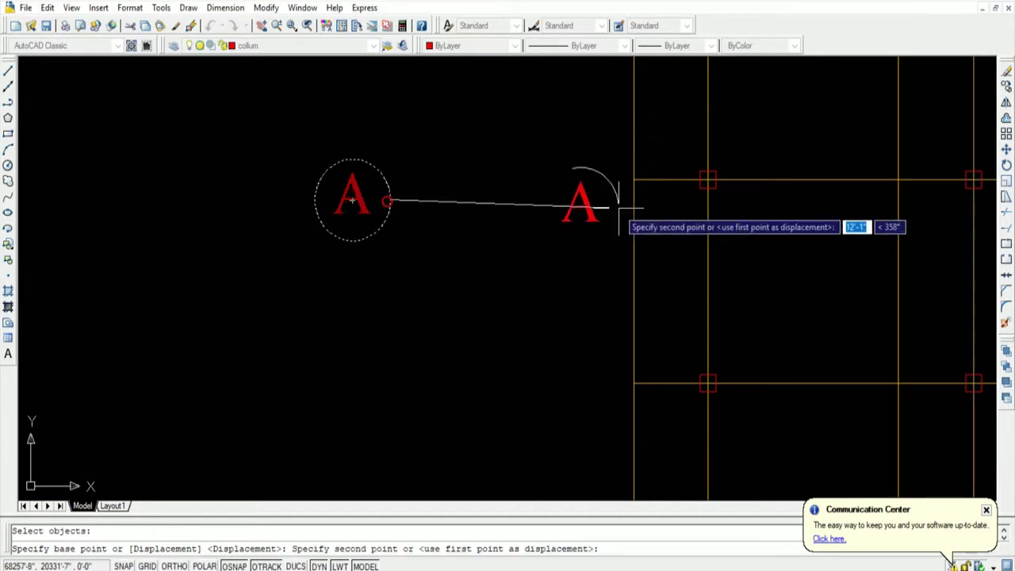
pyautogui.click(634, 179)
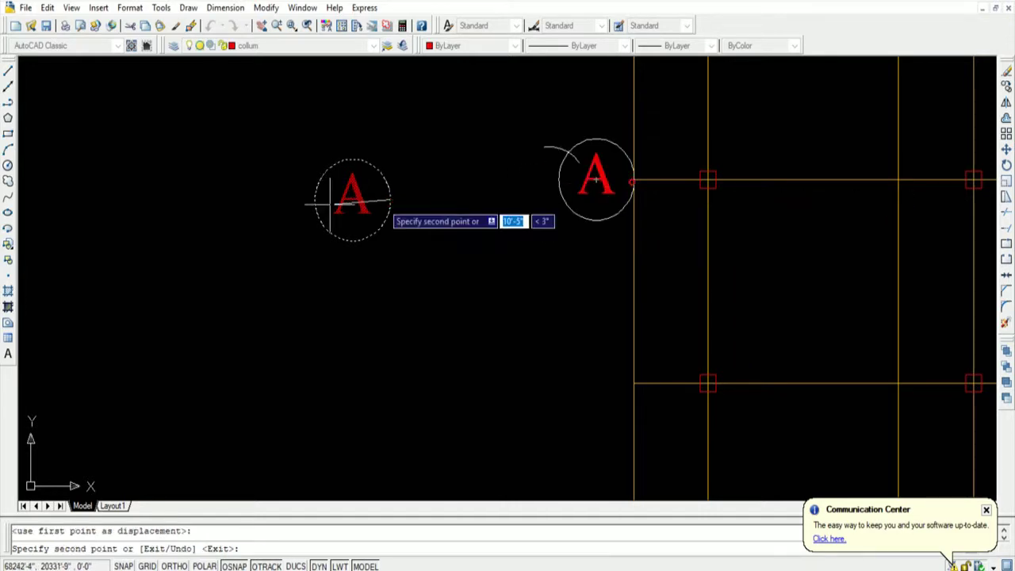
pyautogui.scroll(-4, 310, 199)
pyautogui.scroll(2, 374, 236)
pyautogui.scroll(3, 374, 236)
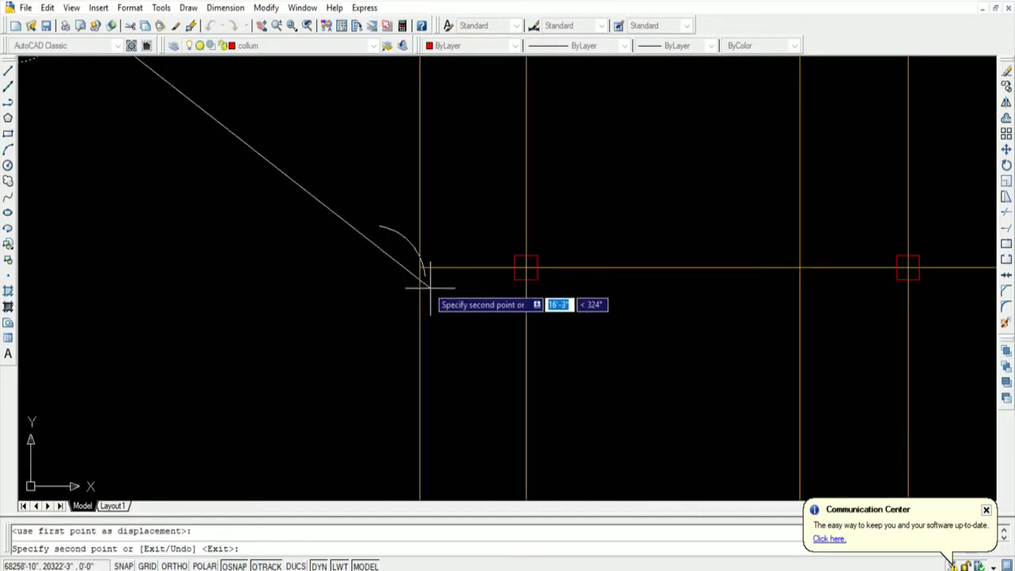
pyautogui.scroll(-2, 396, 188)
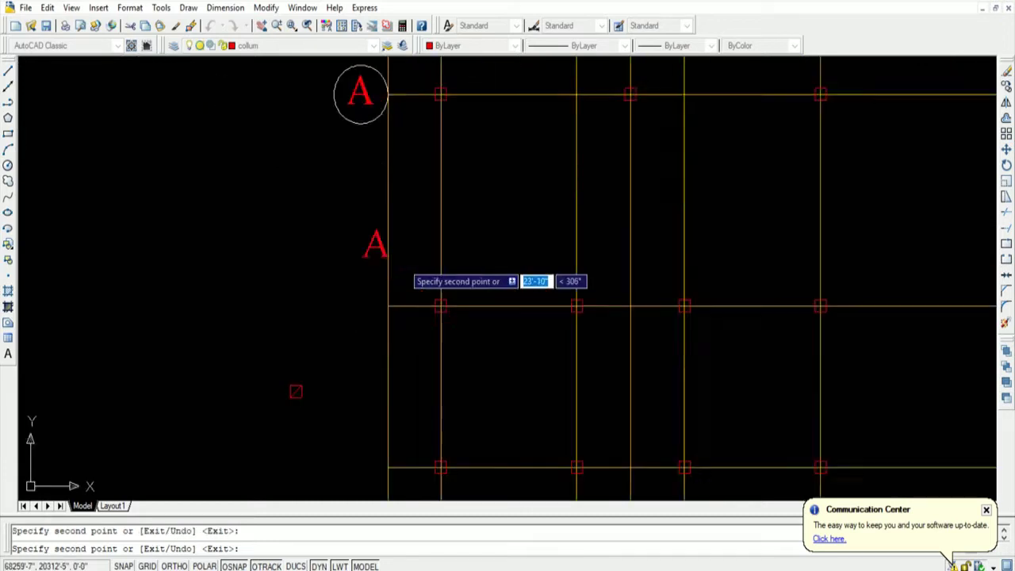
pyautogui.scroll(1, 400, 254)
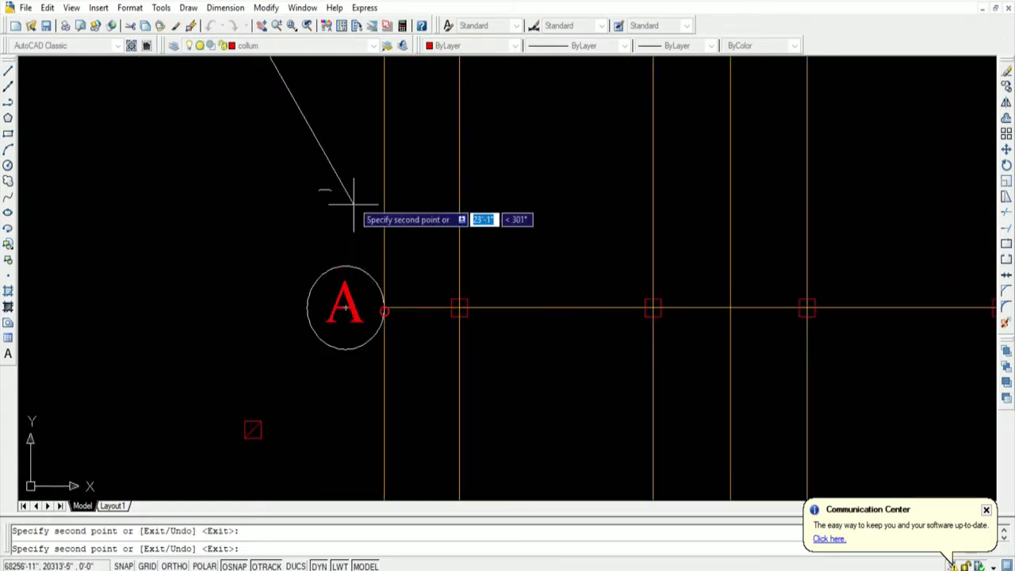
pyautogui.scroll(-3, 349, 238)
pyautogui.scroll(2, 349, 274)
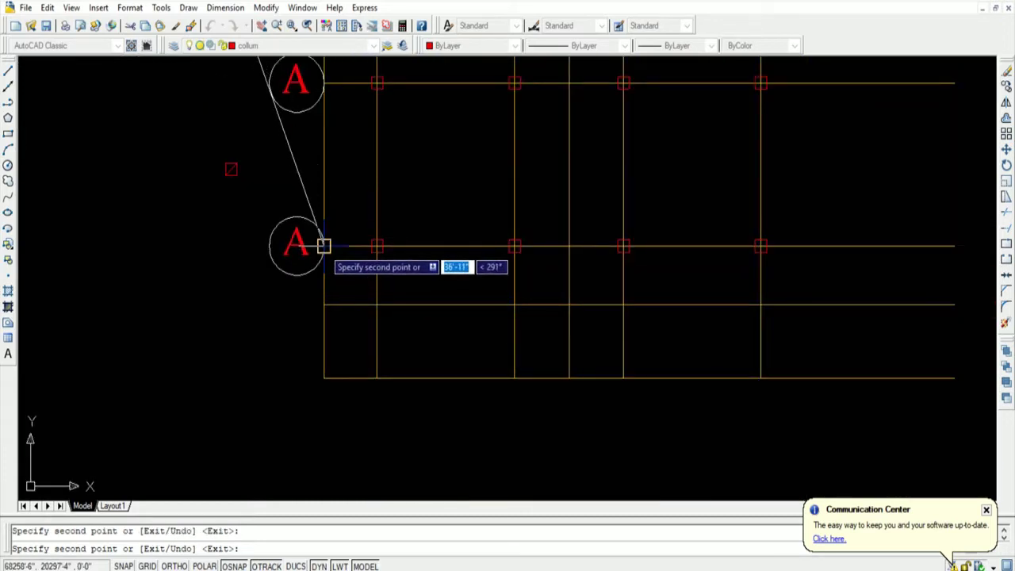
pyautogui.click(323, 246)
pyautogui.scroll(-3, 260, 277)
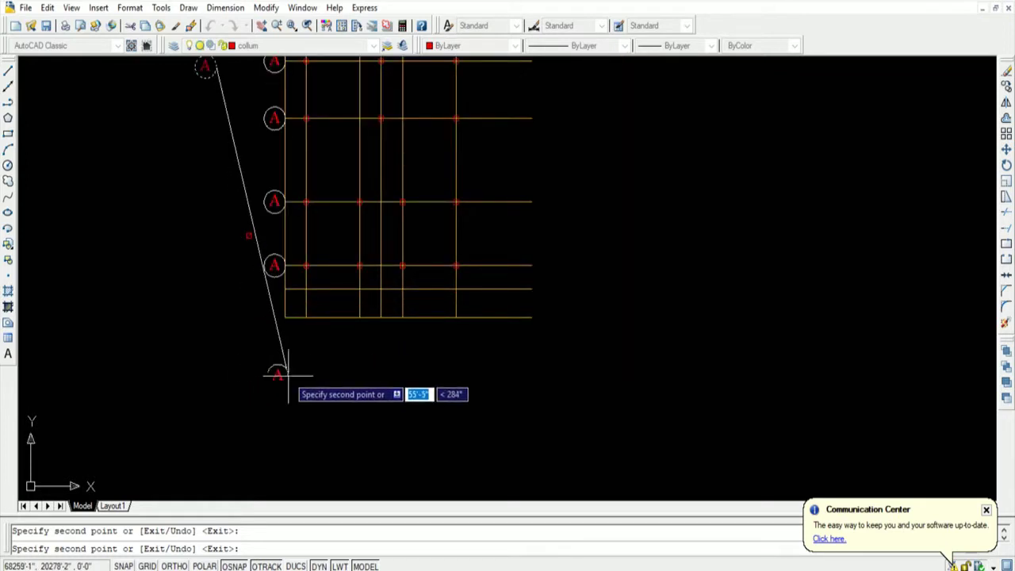
pyautogui.click(309, 355)
pyautogui.press('Return')
pyautogui.press('Return')
pyautogui.scroll(2, 309, 356)
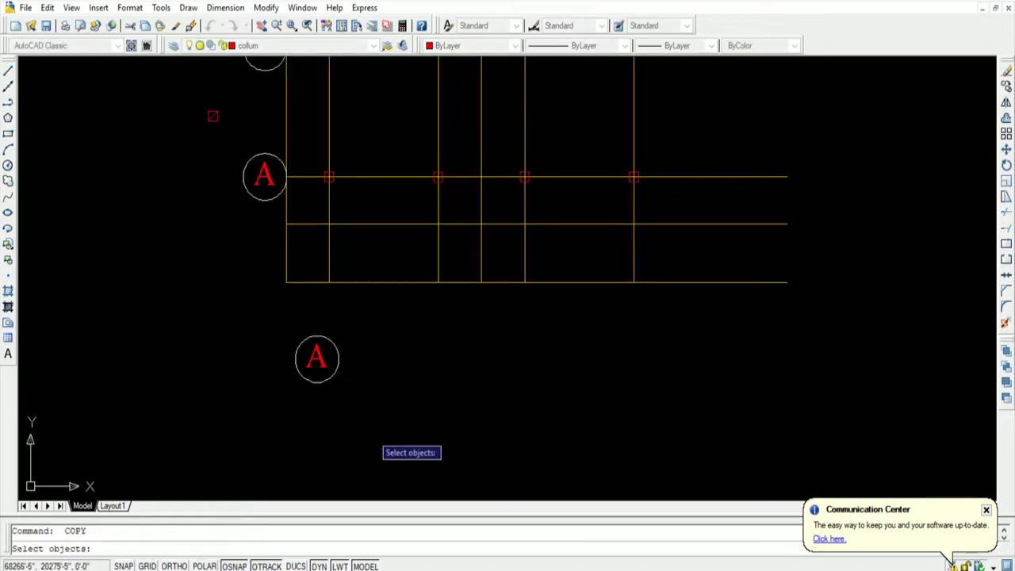
# Copy a bubble beneath each of the five vertical gridlines along the bottom
pyautogui.moveTo(381, 421); pyautogui.dragTo(262, 323)
pyautogui.press('Return')
pyautogui.scroll(3, 313, 341)
pyautogui.scroll(2, 314, 355)
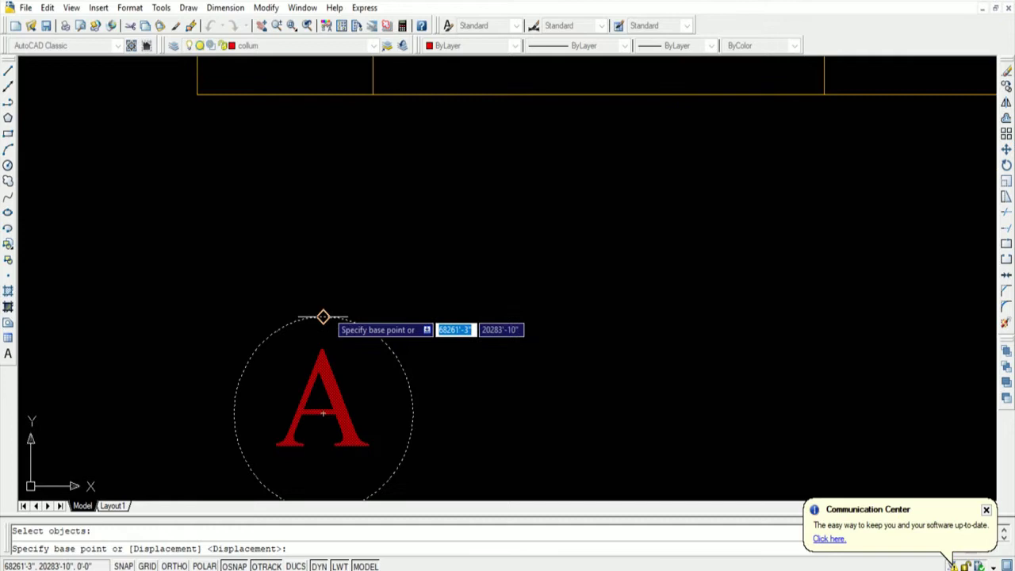
pyautogui.click(323, 317)
pyautogui.click(373, 95)
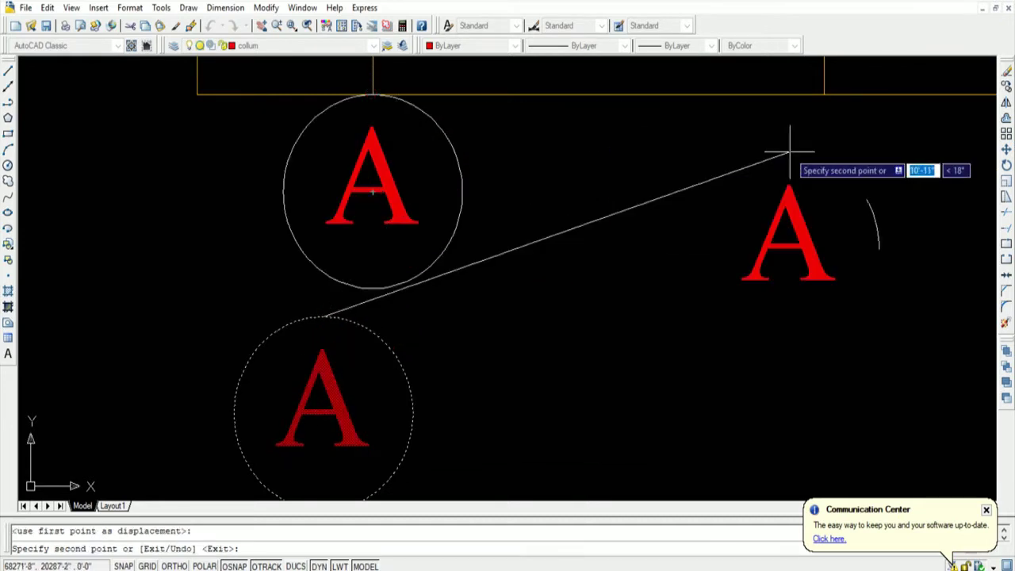
pyautogui.click(825, 95)
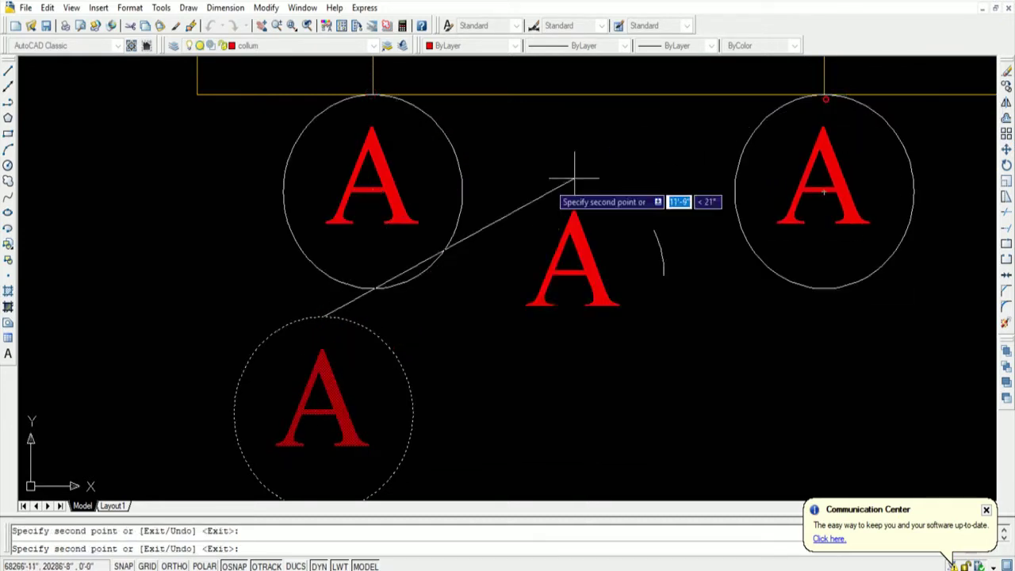
pyautogui.scroll(-4, 324, 238)
pyautogui.scroll(-3, 481, 227)
pyautogui.scroll(4, 507, 254)
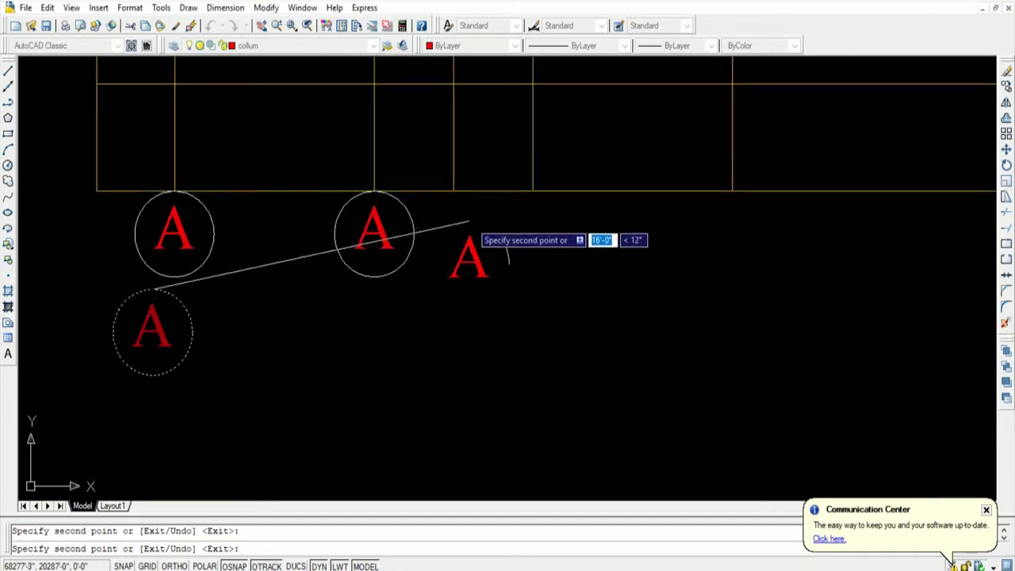
pyautogui.click(532, 191)
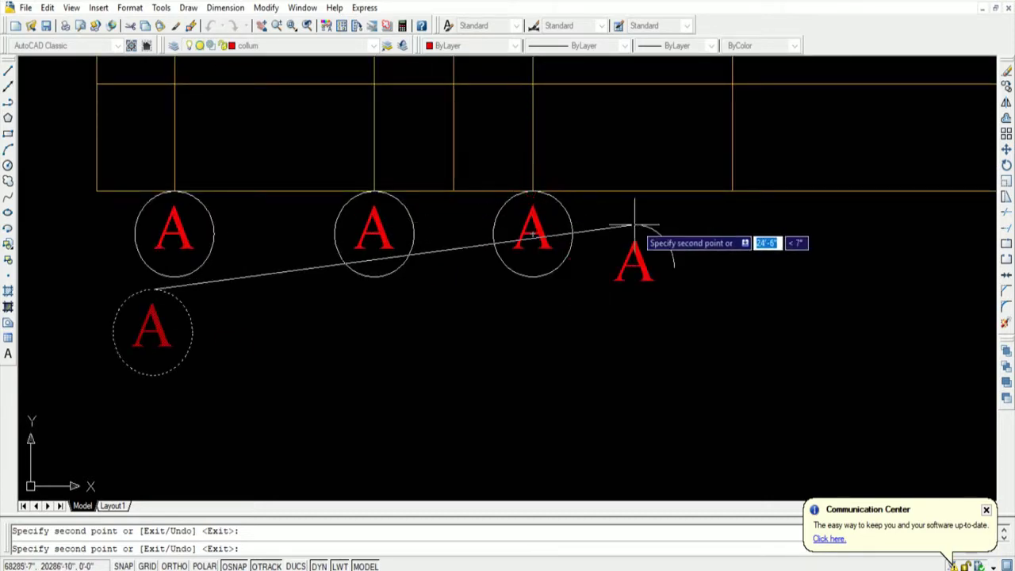
pyautogui.click(732, 191)
pyautogui.scroll(-4, 732, 191)
pyautogui.scroll(-2, 621, 313)
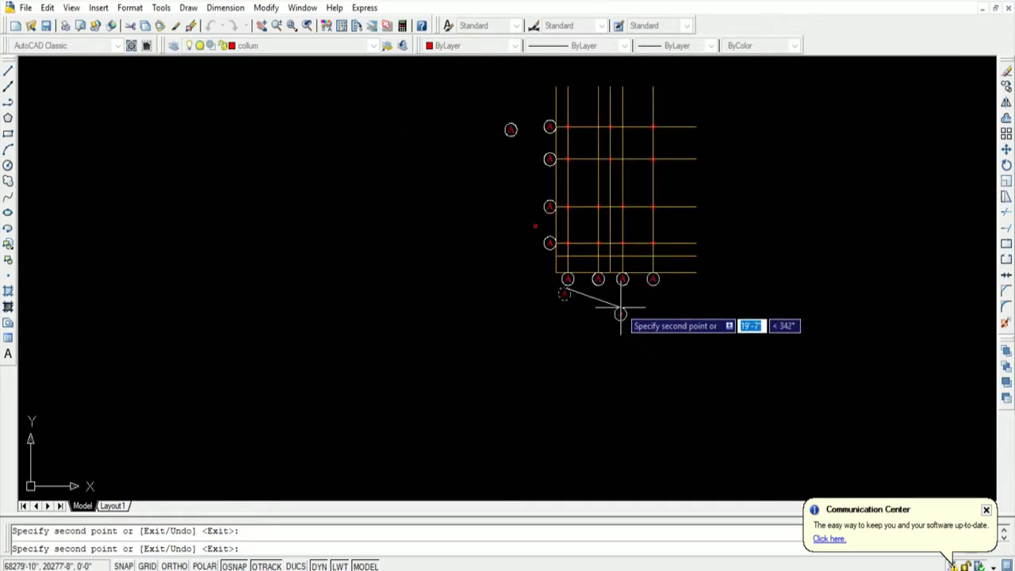
pyautogui.scroll(5, 612, 279)
pyautogui.scroll(4, 603, 289)
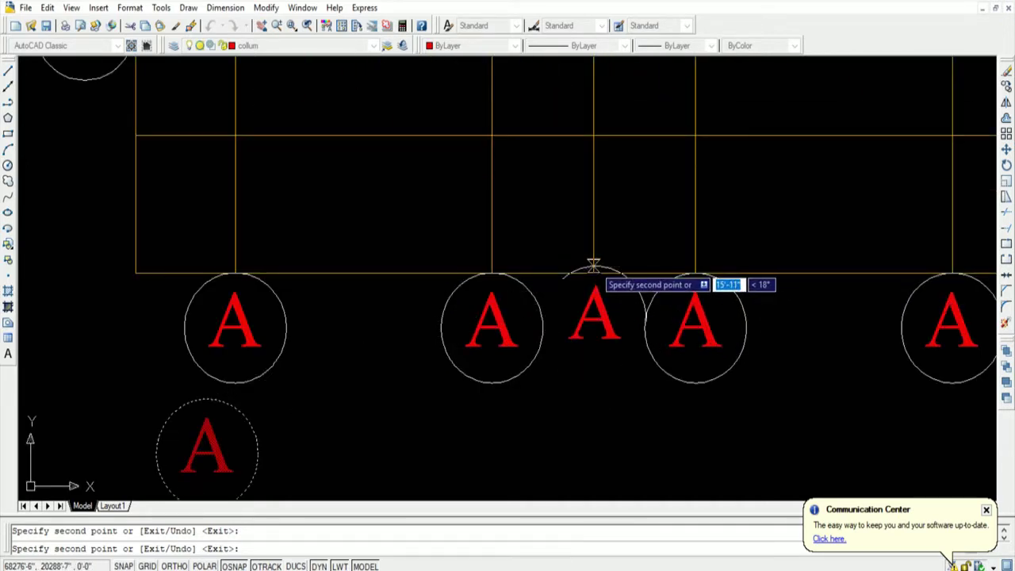
pyautogui.click(593, 274)
pyautogui.scroll(-2, 484, 289)
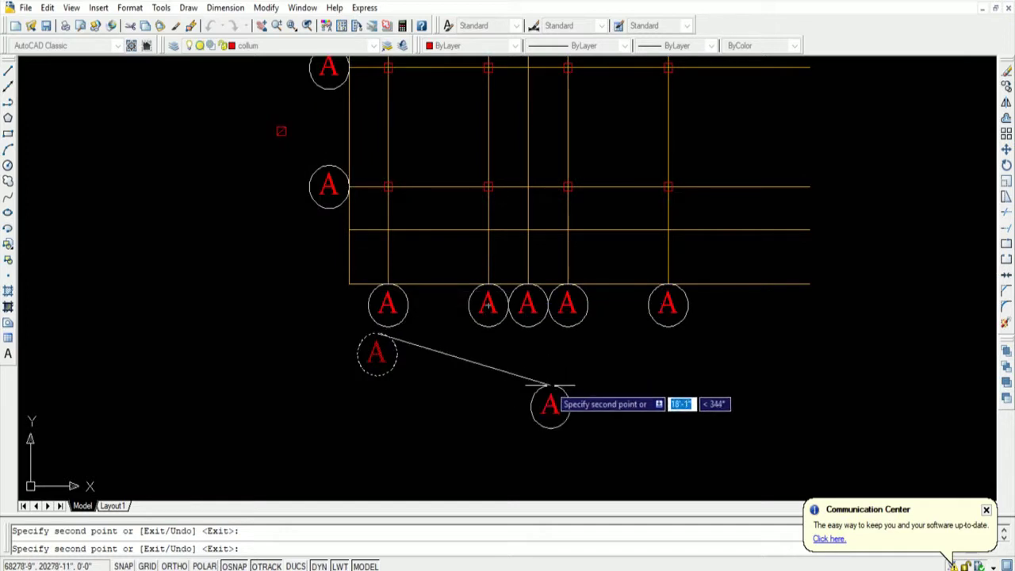
pyautogui.press('Return')
# Delete the stray extra bubble below the grid
pyautogui.click(455, 375)
pyautogui.click(332, 405)
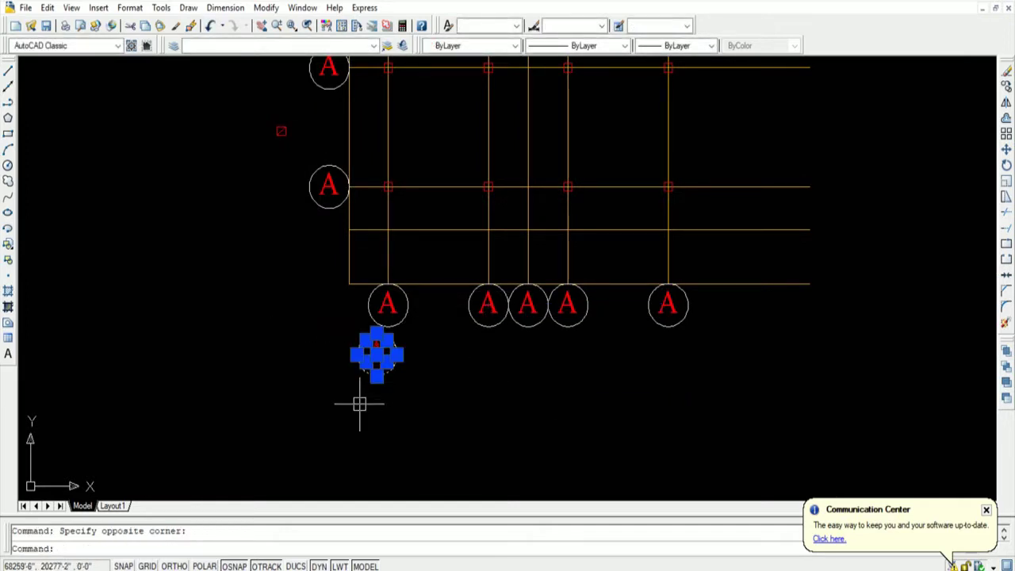
pyautogui.press('Delete')
pyautogui.scroll(-3, 381, 413)
pyautogui.scroll(3, 369, 222)
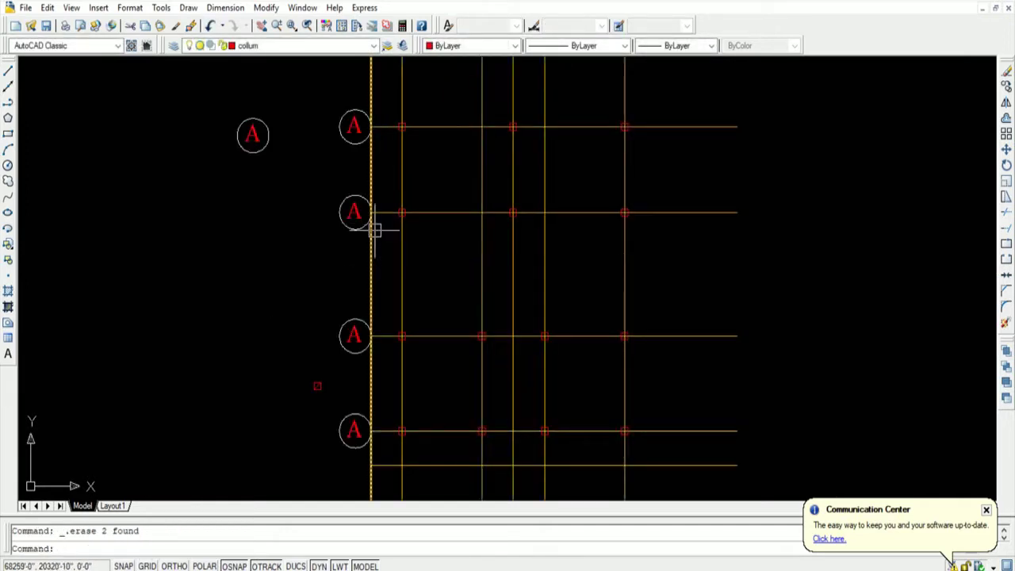
pyautogui.scroll(-2, 370, 228)
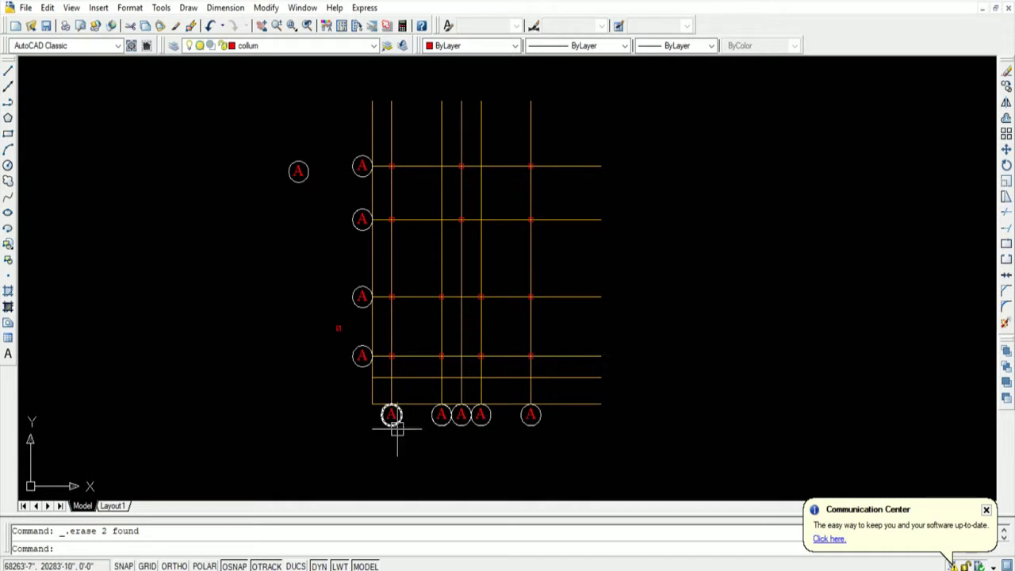
pyautogui.scroll(1, 362, 192)
pyautogui.scroll(2, 371, 260)
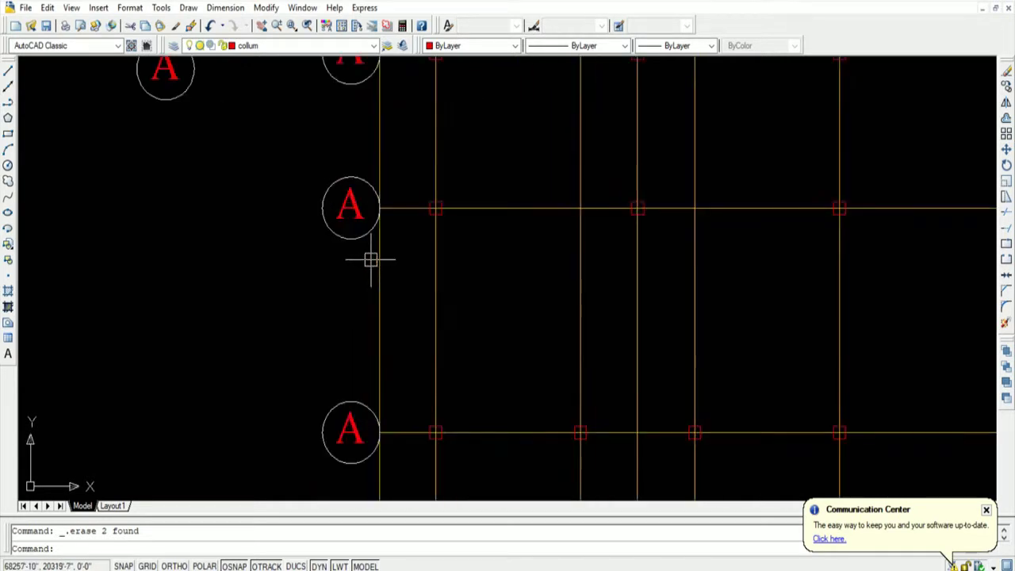
# Relabel the second and third row bubbles as B and C
pyautogui.click(345, 202)
pyautogui.rightClick(345, 202)
pyautogui.click(420, 248)
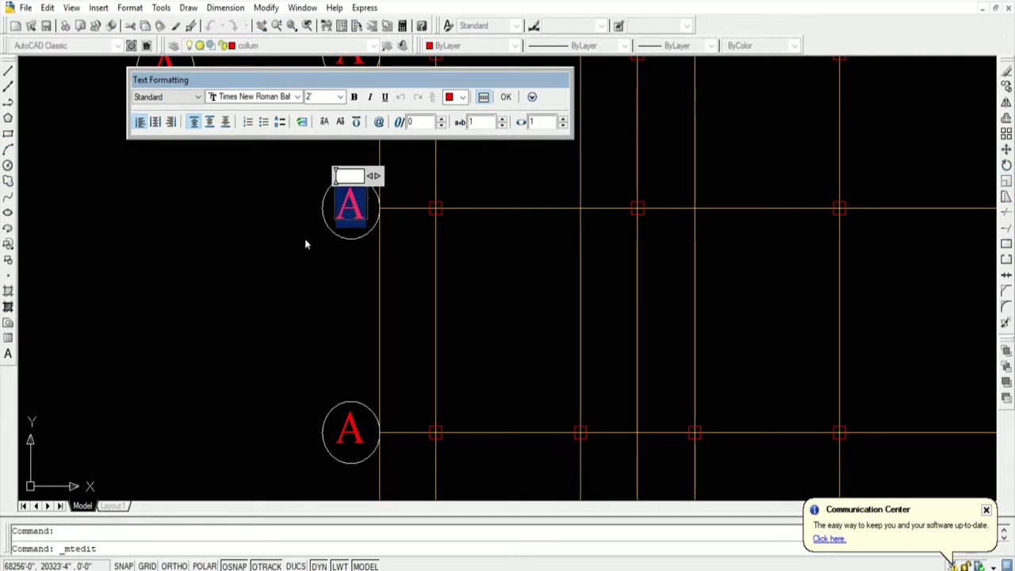
pyautogui.click(507, 97)
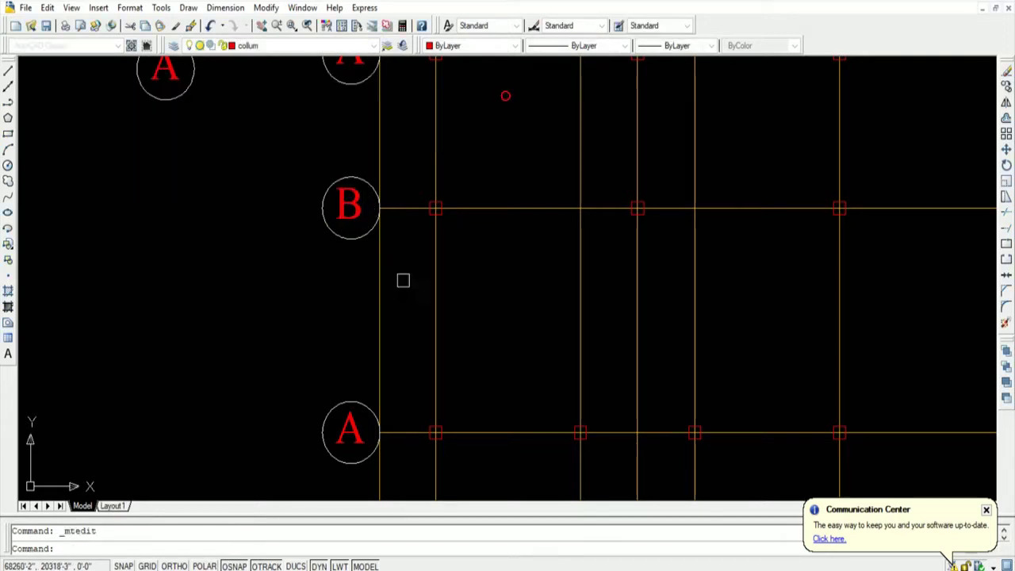
pyautogui.rightClick(341, 431)
pyautogui.click(463, 155)
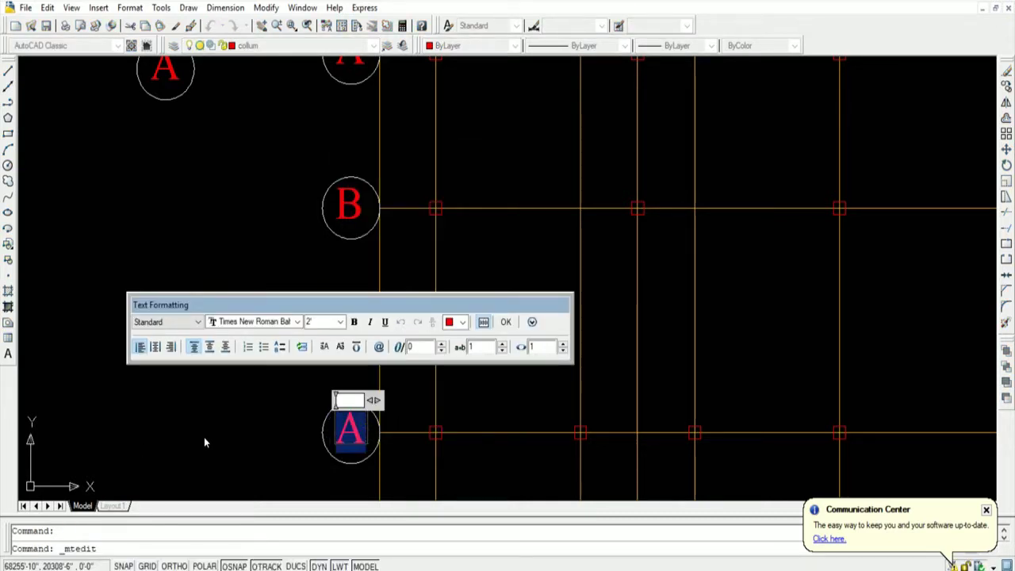
pyautogui.write('C')
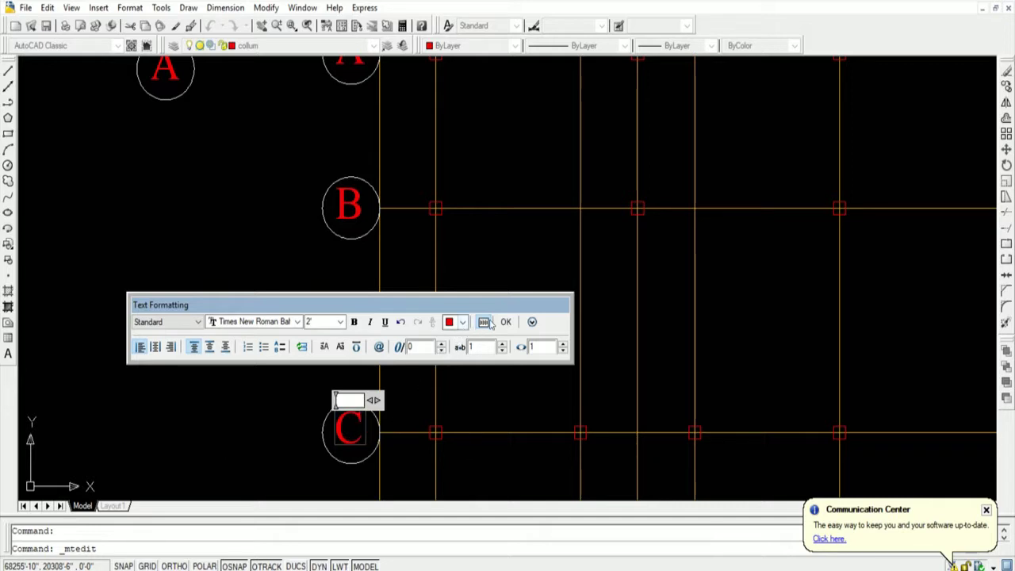
pyautogui.click(505, 323)
pyautogui.scroll(-5, 389, 363)
pyautogui.scroll(2, 390, 318)
pyautogui.scroll(5, 432, 361)
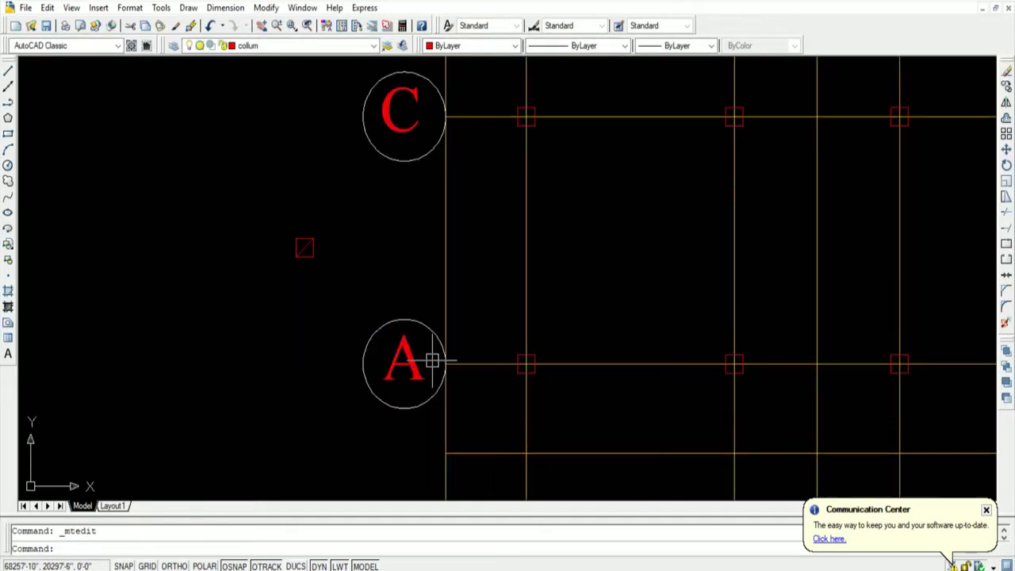
# Relabel the last row bubble as D
pyautogui.rightClick(406, 361)
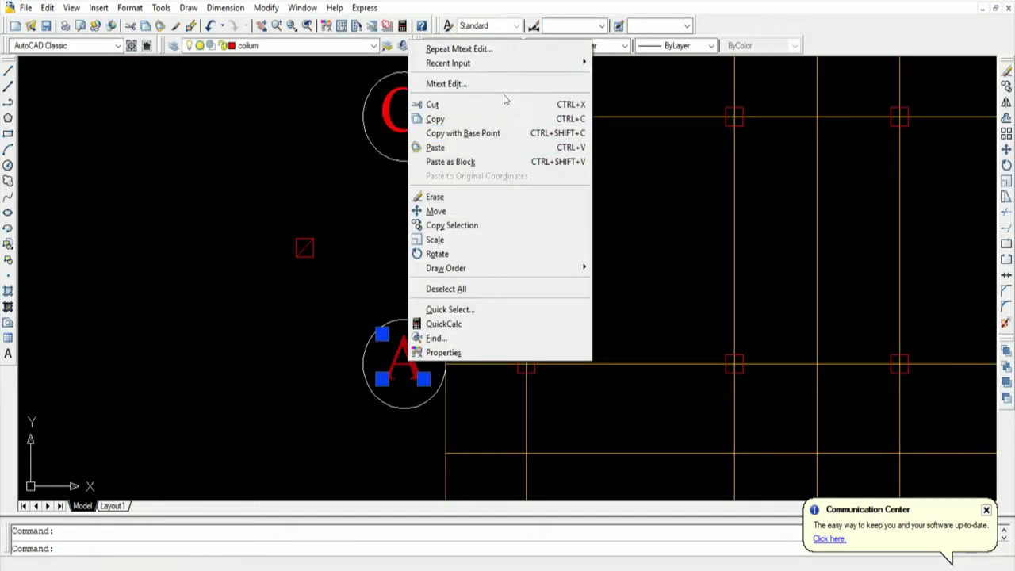
pyautogui.click(504, 83)
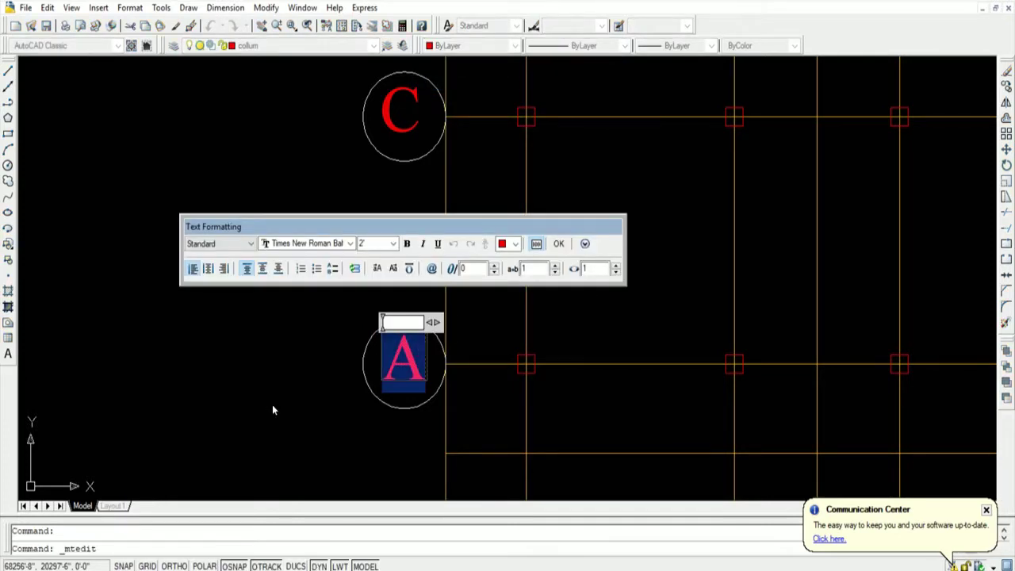
pyautogui.write('D')
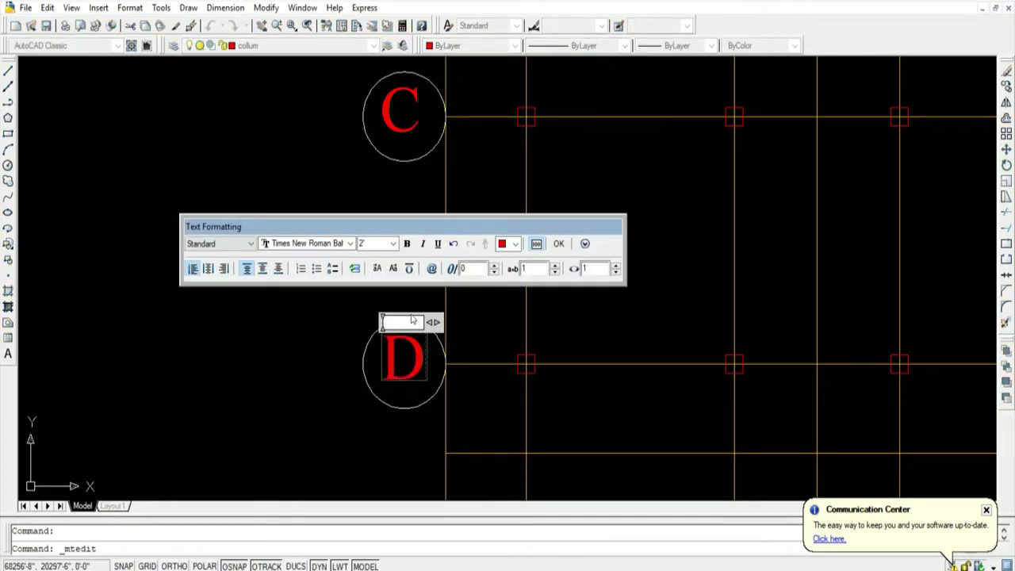
pyautogui.click(560, 244)
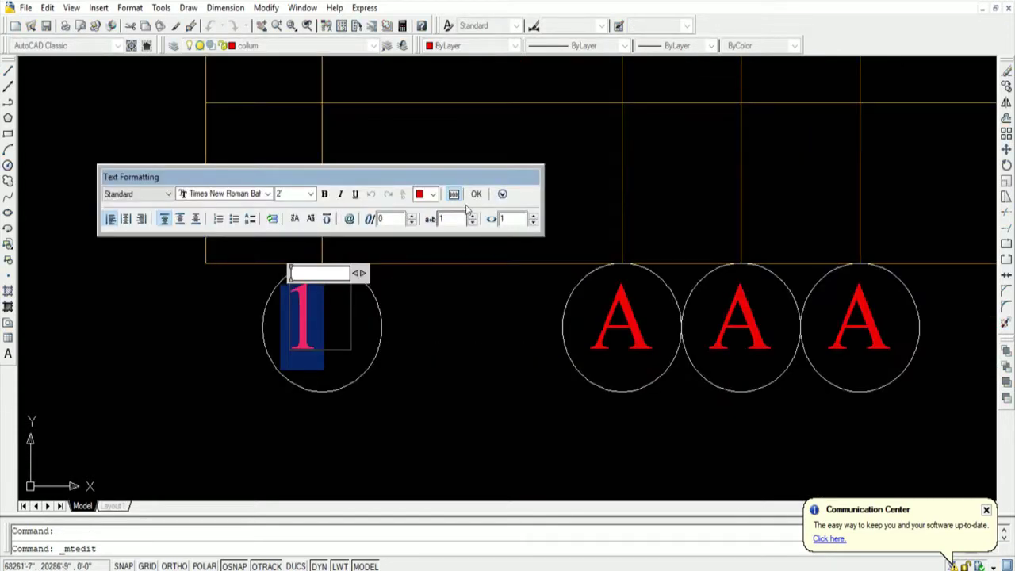
# Number the first bottom bubbles 1 and 2, undoing an accidental duplicate 1
pyautogui.click(477, 195)
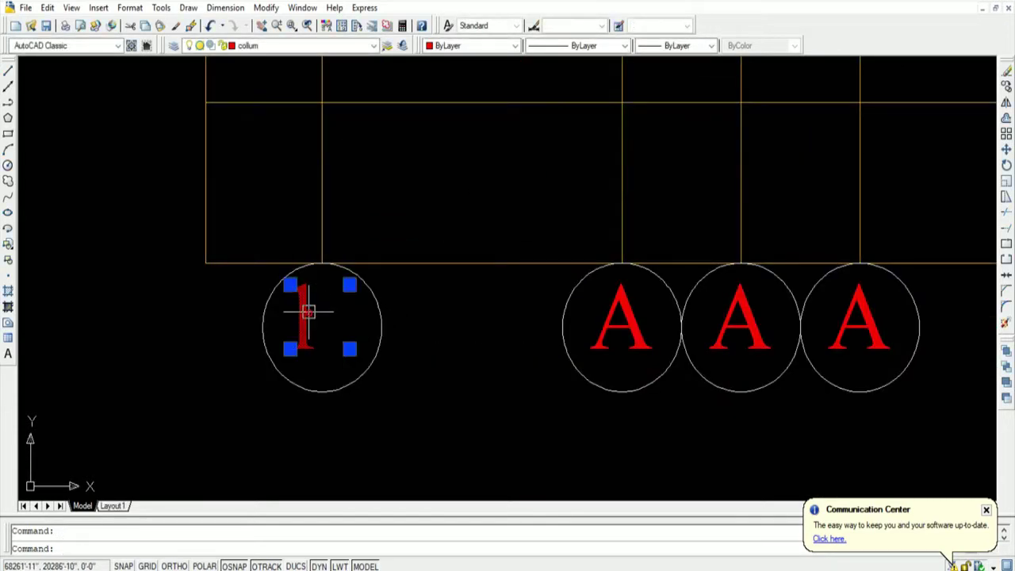
pyautogui.keyDown('ctrl'); pyautogui.moveTo(303, 314); pyautogui.dragTo(328, 334); pyautogui.keyUp('ctrl')
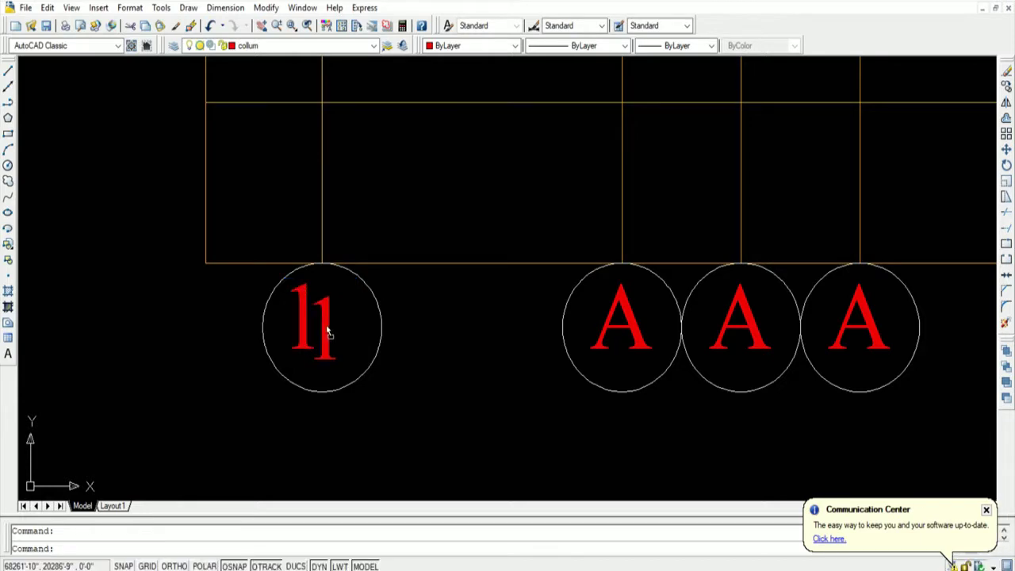
pyautogui.hotkey('ctrl', 'z')
pyautogui.rightClick(607, 315)
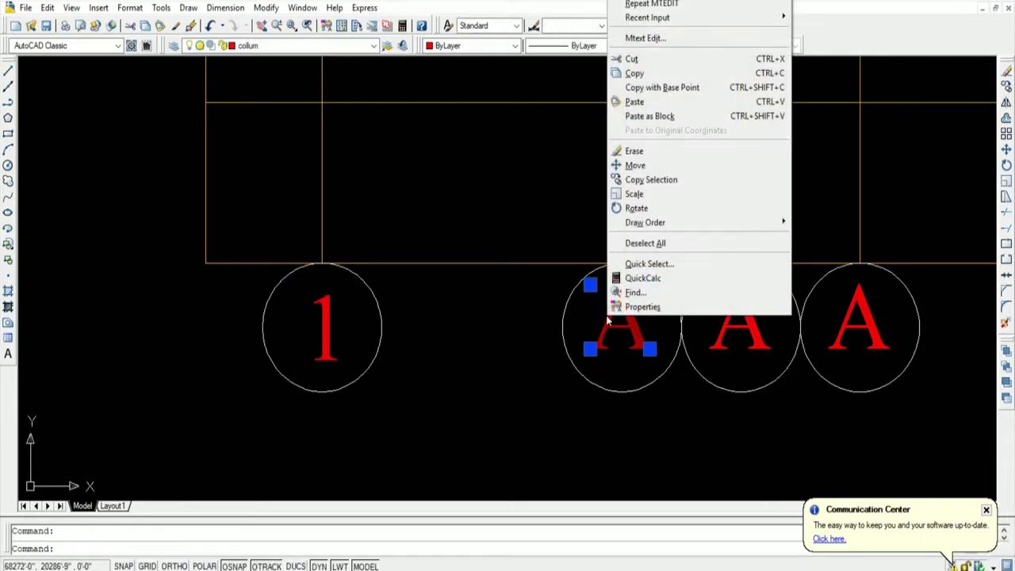
pyautogui.click(741, 36)
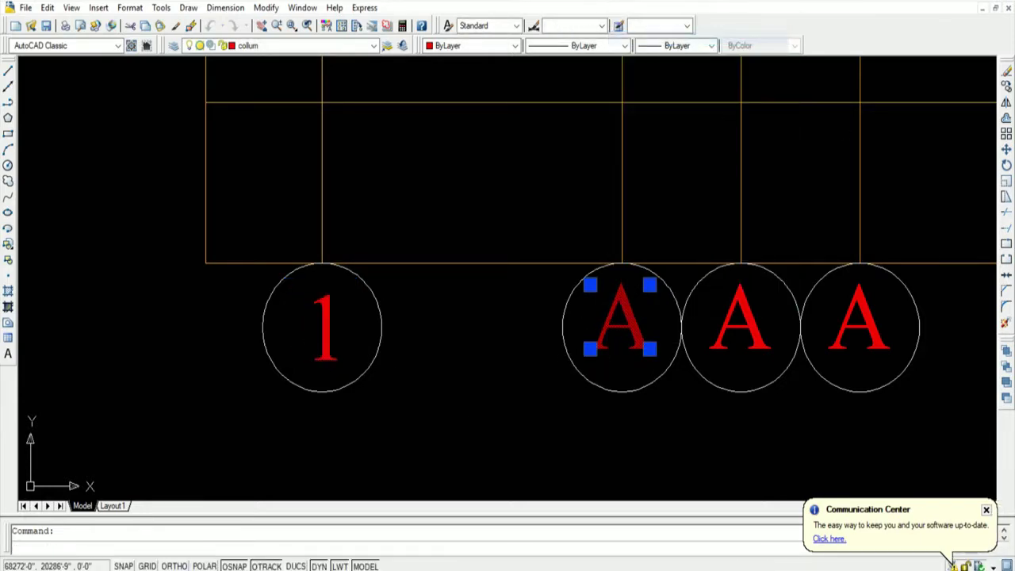
pyautogui.moveTo(649, 314); pyautogui.dragTo(568, 323)
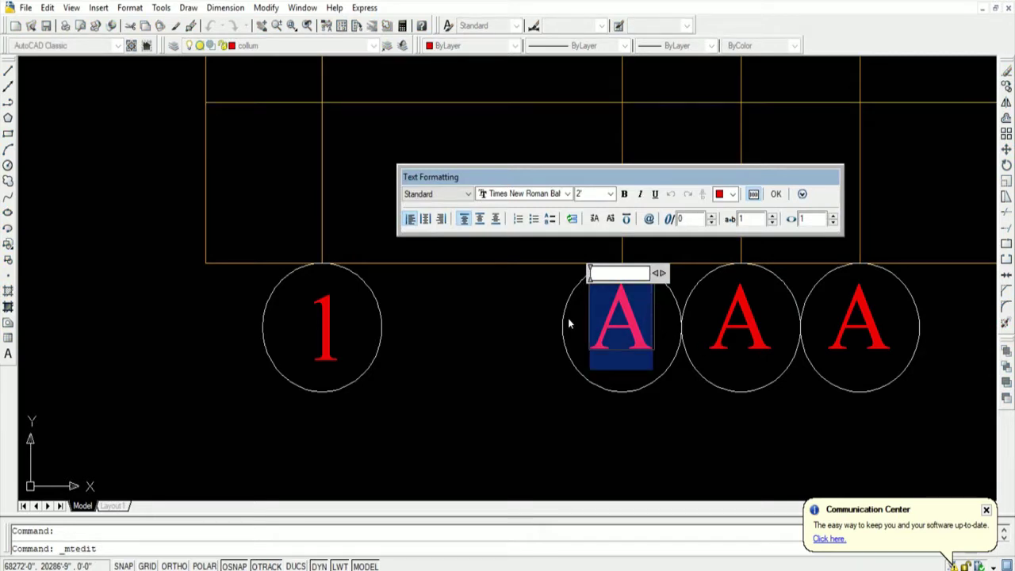
pyautogui.write('2')
pyautogui.click(741, 323)
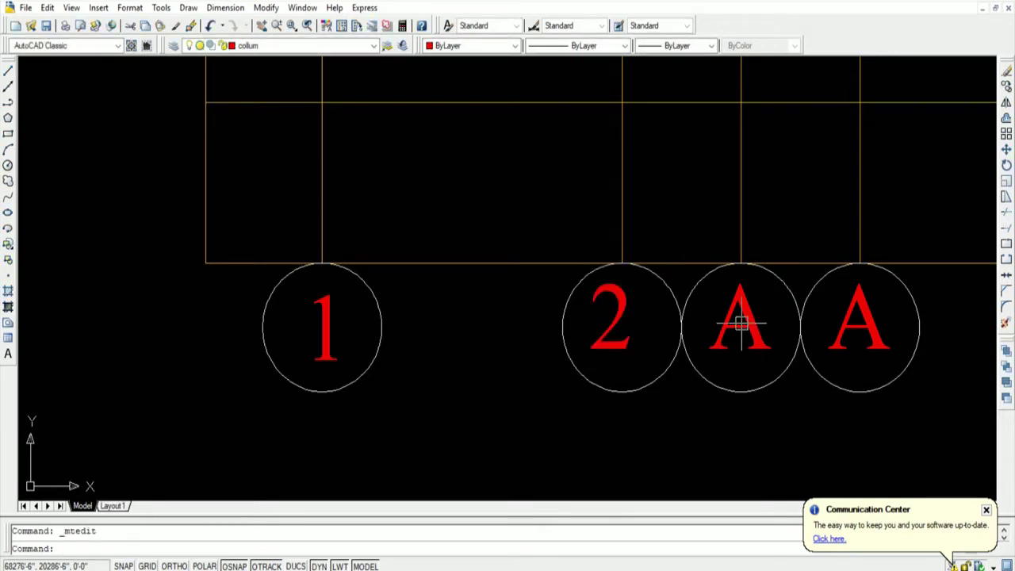
pyautogui.rightClick(741, 323)
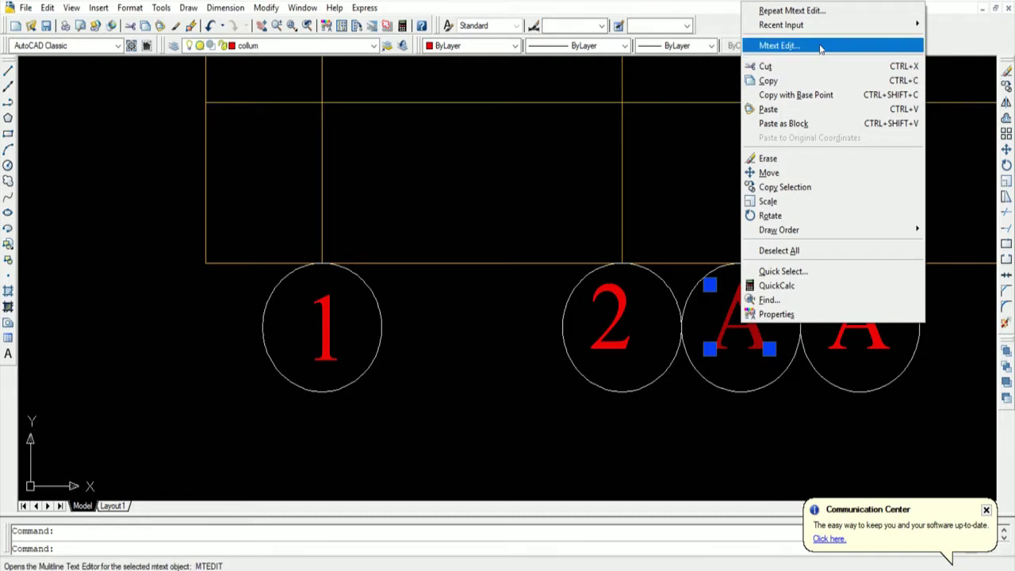
pyautogui.click(762, 43)
pyautogui.moveTo(794, 299); pyautogui.dragTo(626, 306)
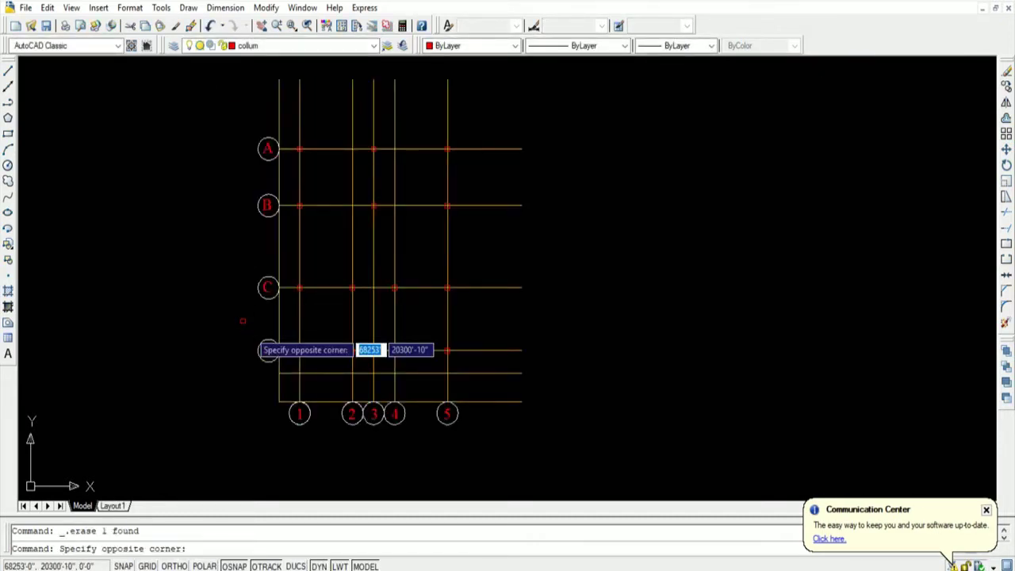
# Delete the stray red column square left of the grid
pyautogui.press('Escape')
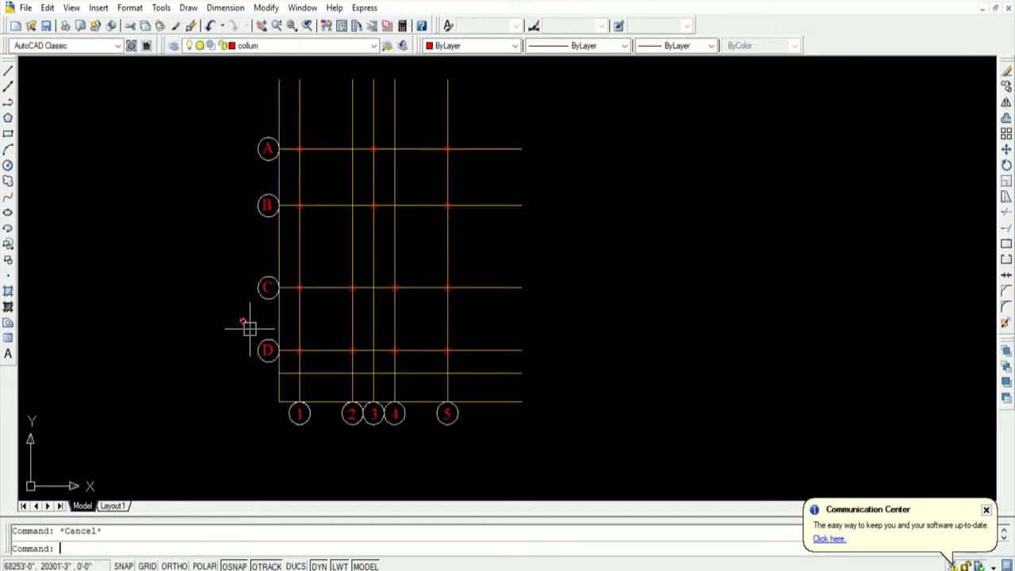
pyautogui.scroll(5, 237, 320)
pyautogui.press('Return')
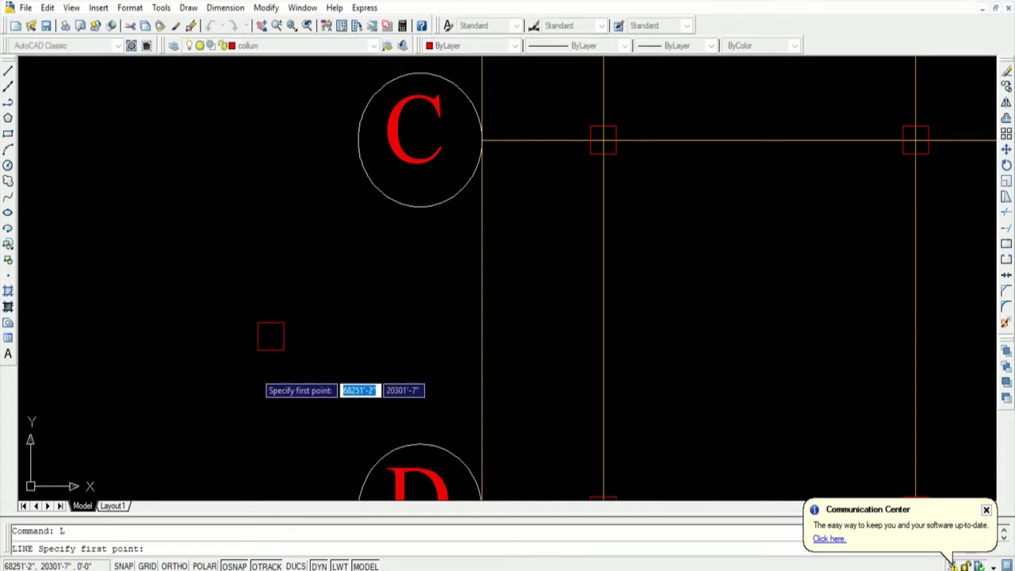
pyautogui.click(260, 349)
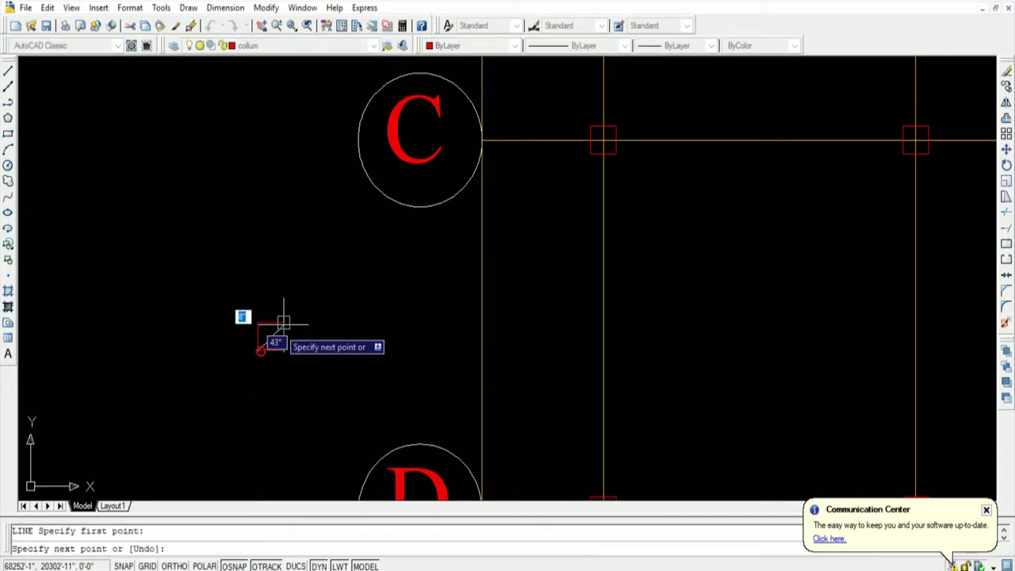
pyautogui.press('Escape')
pyautogui.click(321, 358)
pyautogui.click(192, 272)
pyautogui.press('Delete')
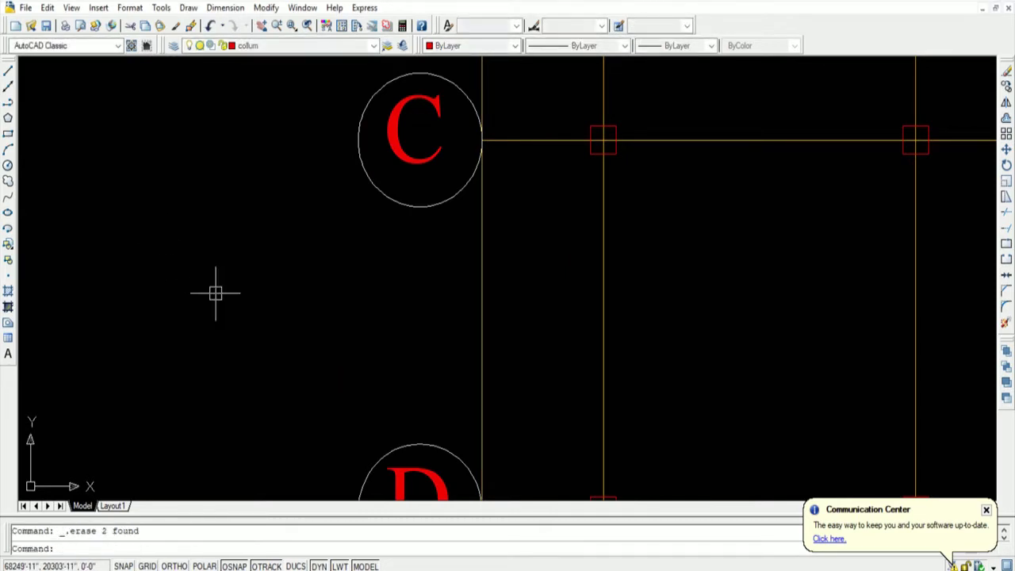
# Zoom over to the Layout Plan building drawing and start the Copy command
pyautogui.scroll(-5, 215, 290)
pyautogui.scroll(2, 225, 273)
pyautogui.scroll(2, 225, 273)
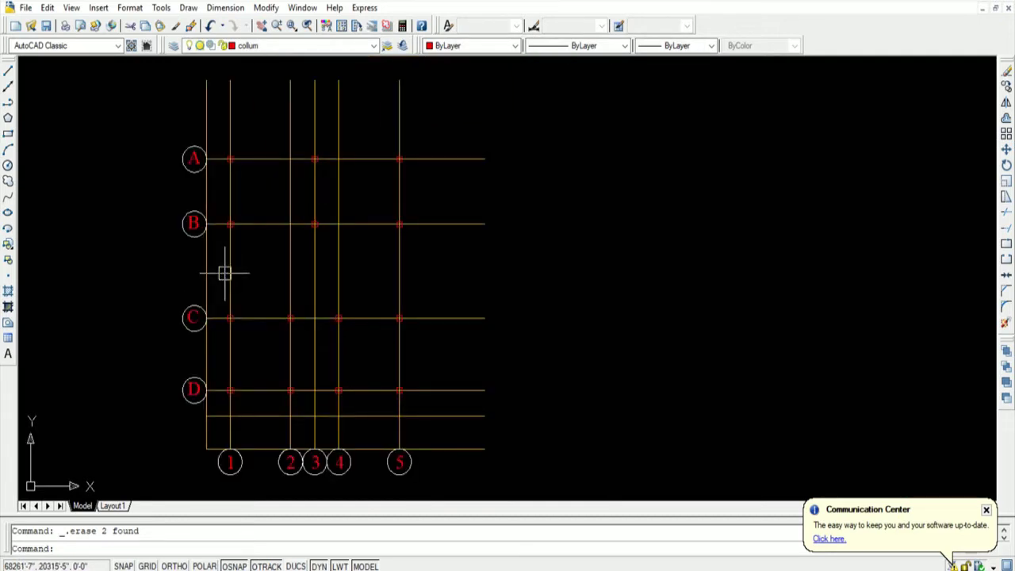
pyautogui.scroll(-2, 226, 273)
pyautogui.scroll(4, 254, 198)
pyautogui.scroll(2, 196, 228)
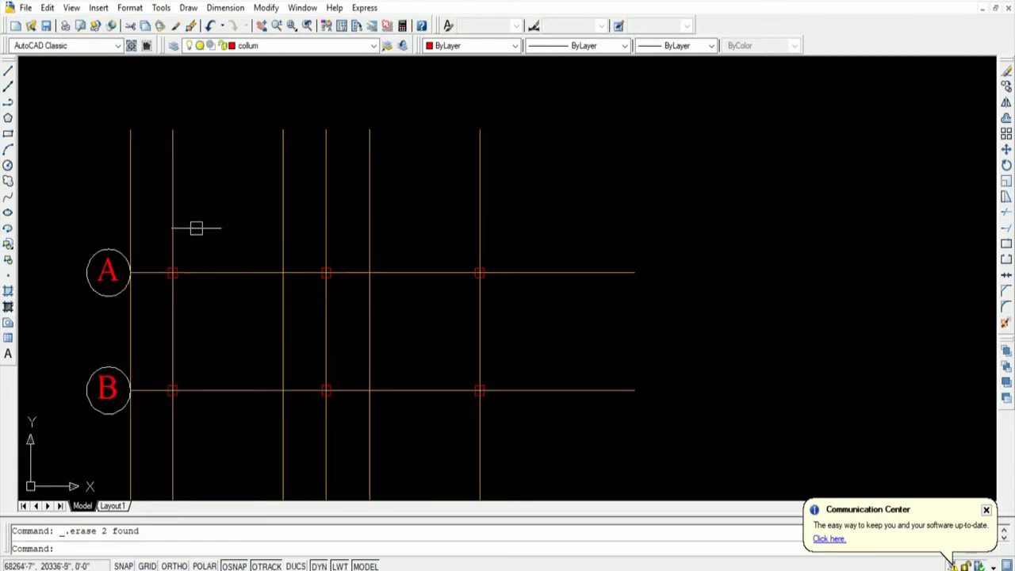
pyautogui.scroll(-4, 182, 230)
pyautogui.scroll(-6, 199, 231)
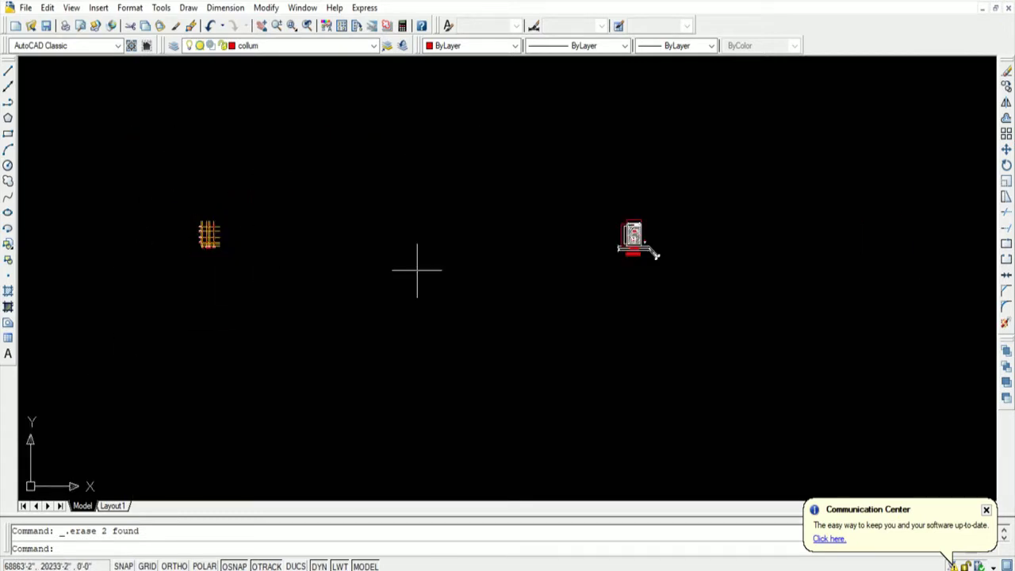
pyautogui.scroll(8, 682, 254)
pyautogui.scroll(2, 571, 250)
pyautogui.scroll(2, 559, 254)
pyautogui.write('cp')
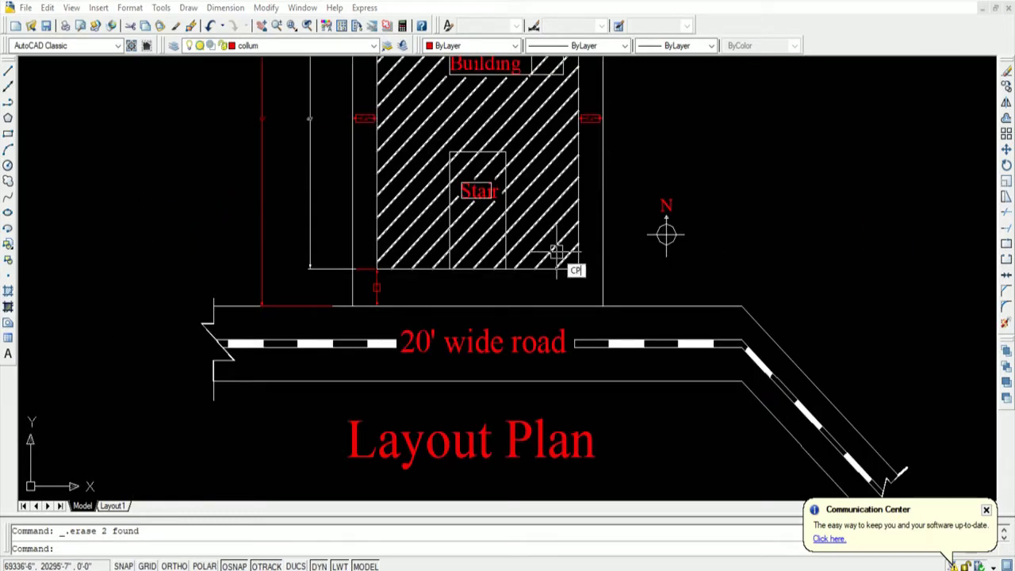
pyautogui.press('Return')
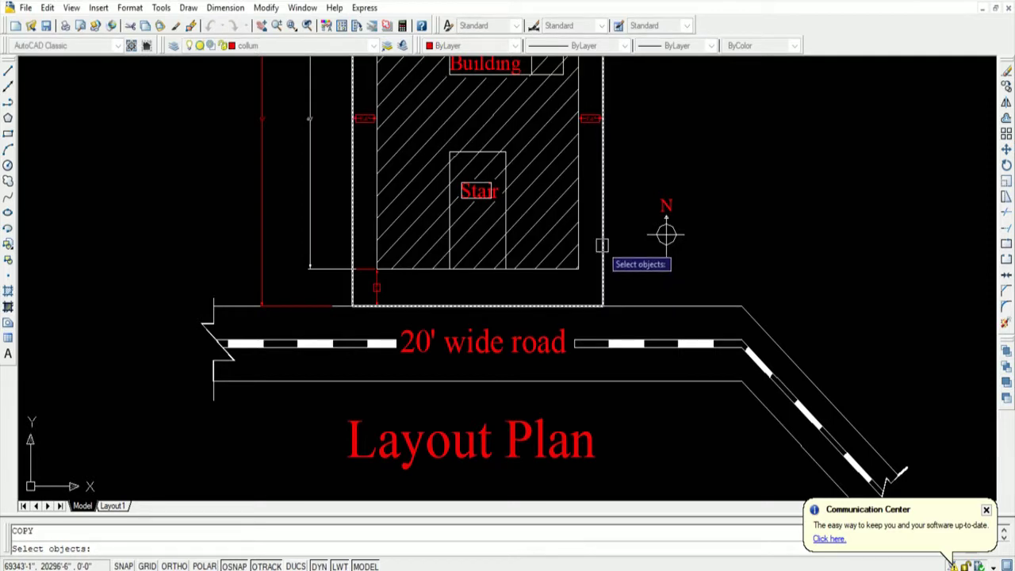
# Copy the Layout Plan building outline, using its corner as the base point
pyautogui.click(602, 243)
pyautogui.press('Return')
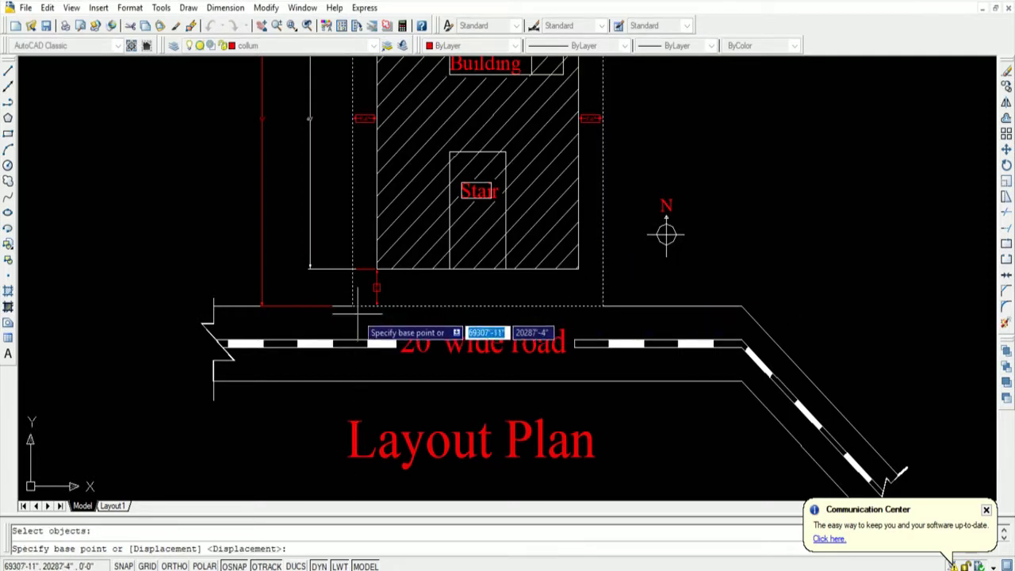
pyautogui.scroll(6, 355, 305)
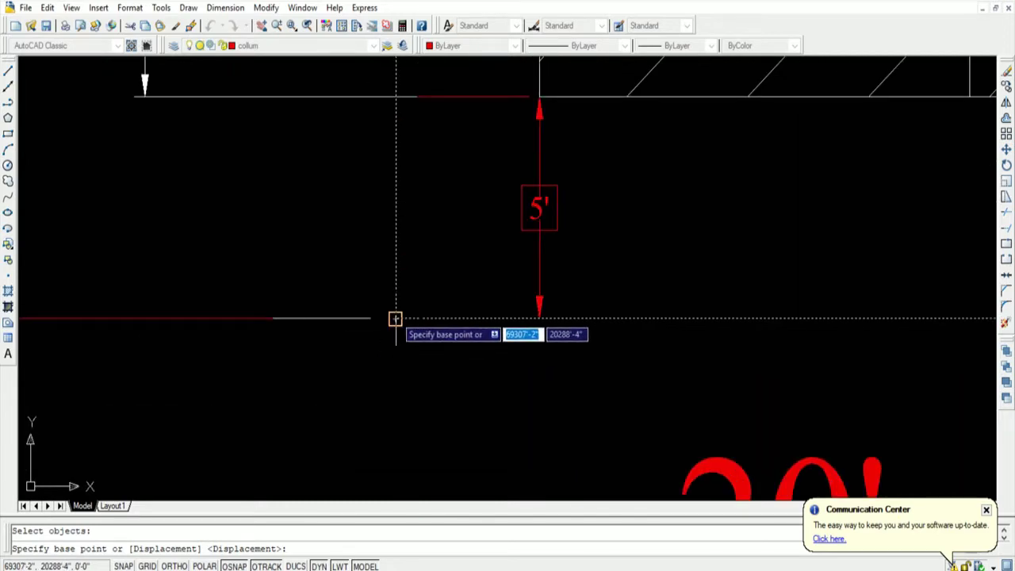
pyautogui.scroll(-3, 400, 334)
pyautogui.scroll(-4, 416, 357)
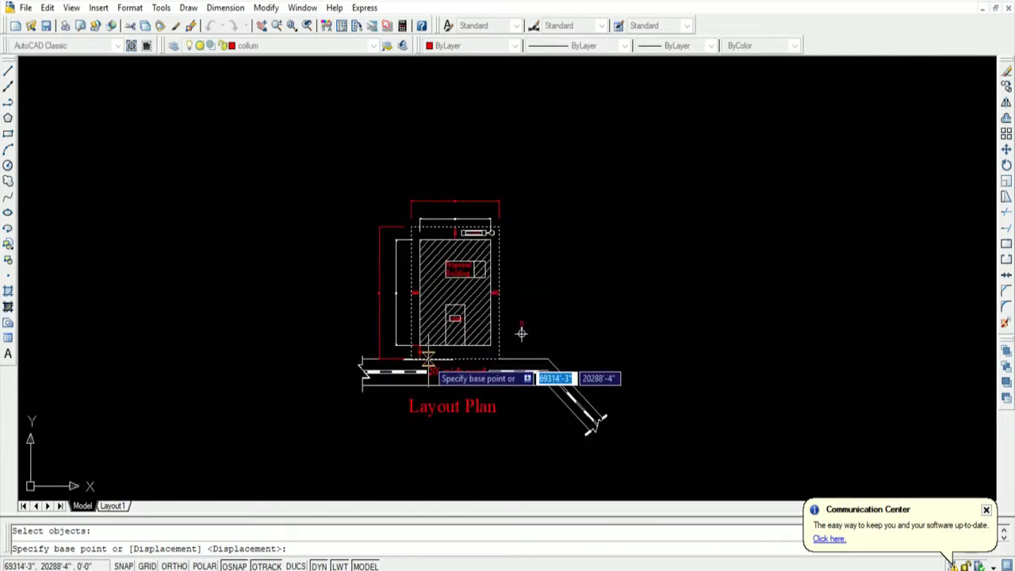
pyautogui.scroll(5, 411, 354)
pyautogui.scroll(5, 412, 355)
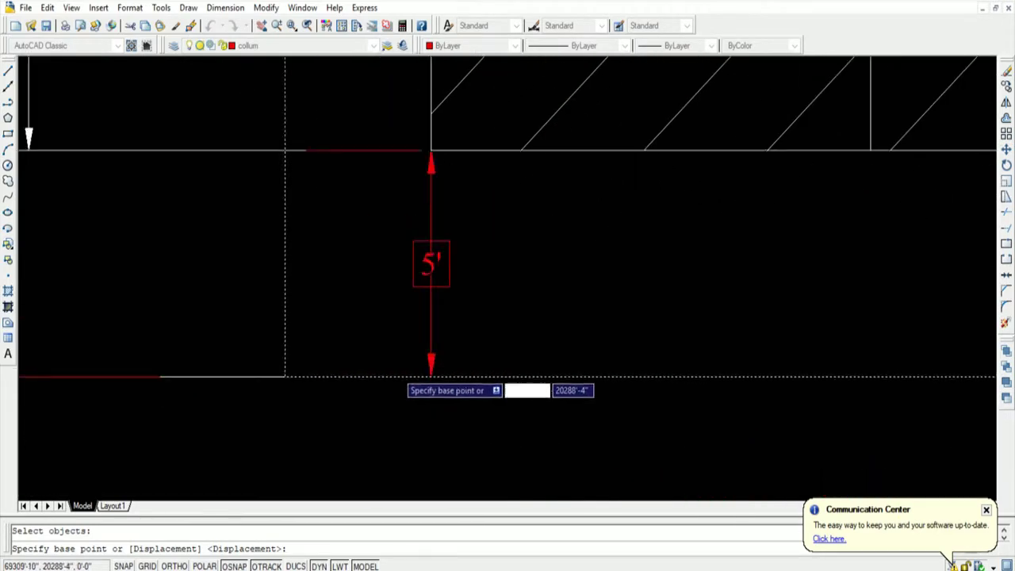
pyautogui.click(282, 374)
pyautogui.scroll(-5, 373, 355)
pyautogui.scroll(-3, 476, 372)
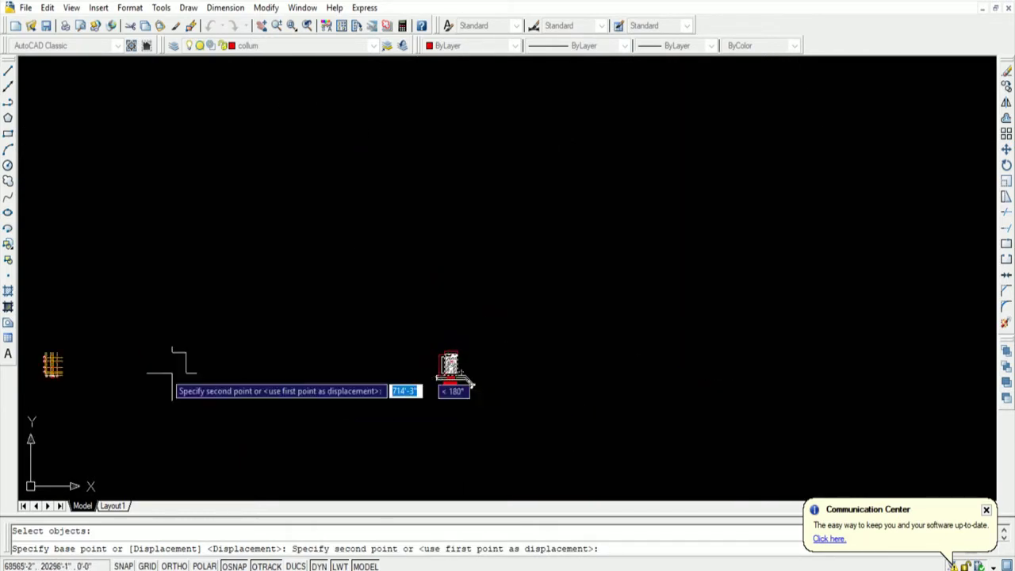
pyautogui.scroll(-5, 226, 349)
pyautogui.scroll(5, 170, 357)
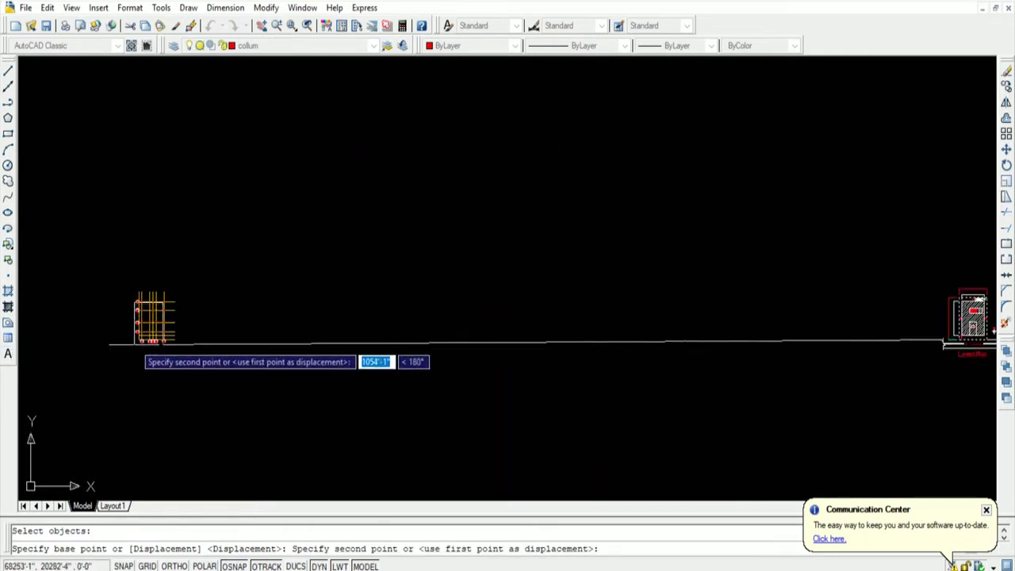
pyautogui.scroll(6, 166, 346)
pyautogui.scroll(5, 266, 429)
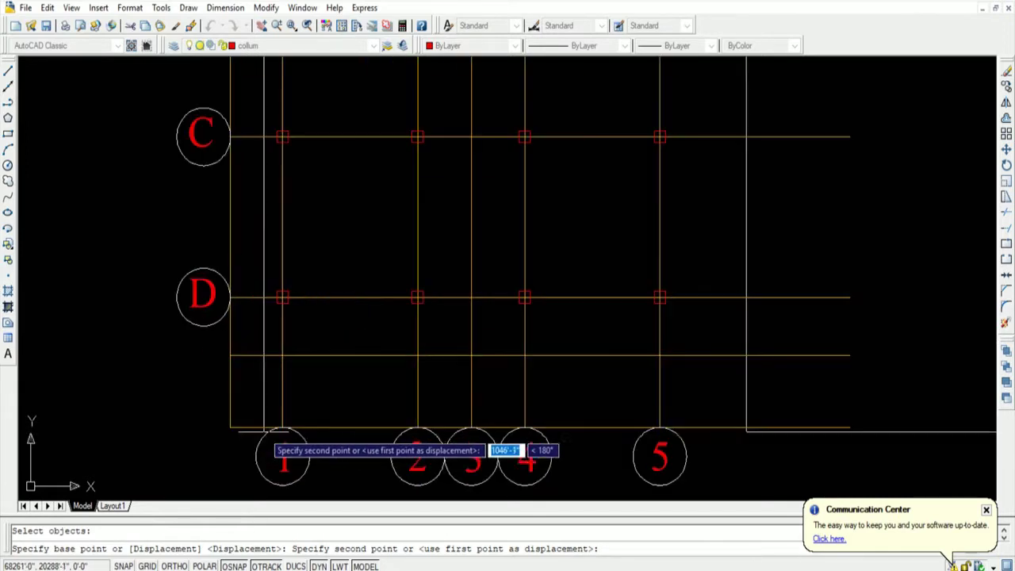
# Place the outline copy at the grid's lower-left corner, then start trimming the column tops
pyautogui.click(230, 423)
pyautogui.scroll(-5, 229, 423)
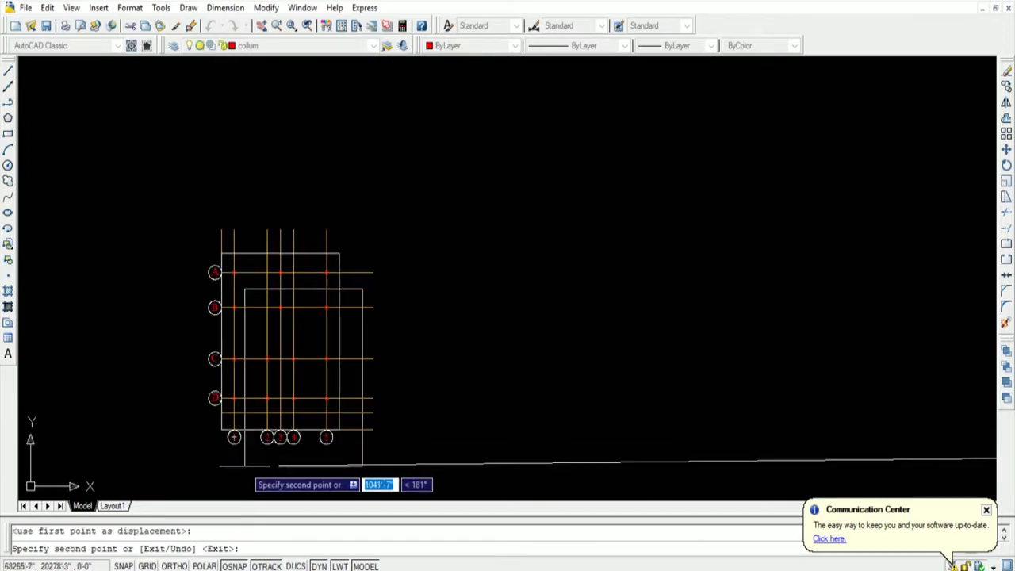
pyautogui.press('Return')
pyautogui.scroll(5, 266, 258)
pyautogui.write('TR')
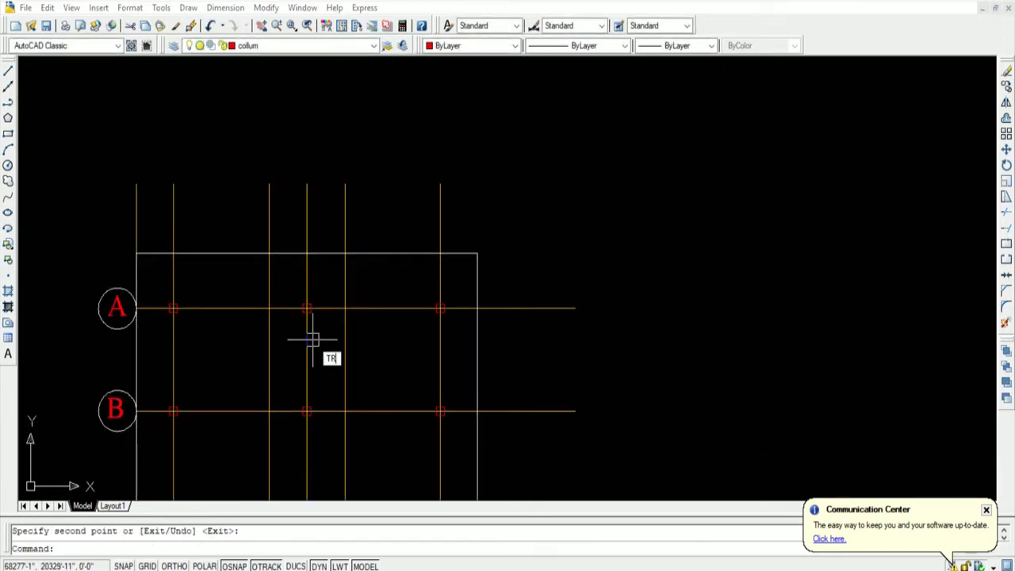
pyautogui.press('Return')
pyautogui.press('Return')
pyautogui.click(512, 242)
# Trim the column lines above the outline and the row lines projecting past its right edge
pyautogui.click(89, 170)
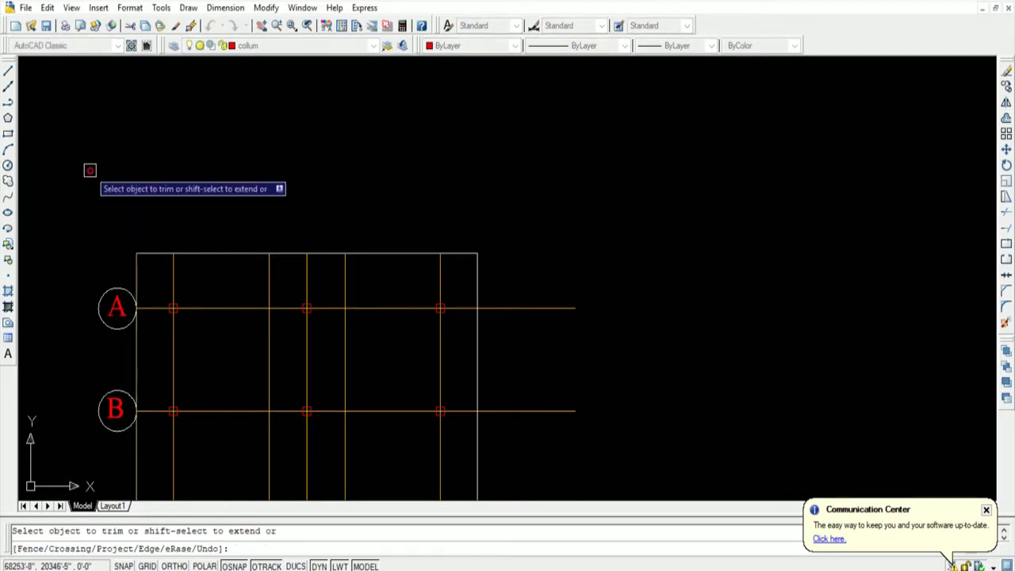
pyautogui.scroll(-4, 126, 171)
pyautogui.click(371, 439)
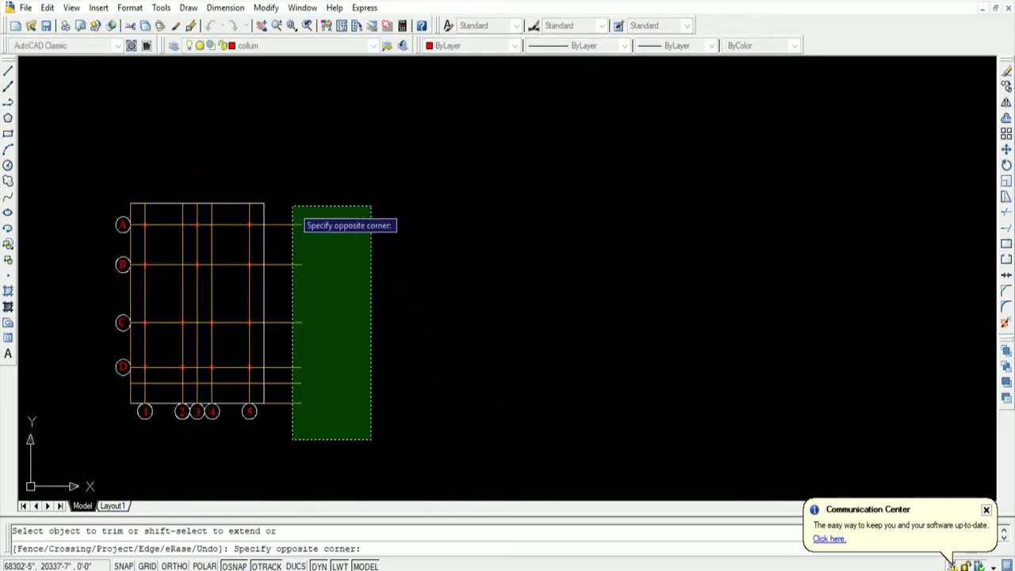
pyautogui.click(282, 182)
pyautogui.scroll(-3, 420, 283)
pyautogui.scroll(3, 317, 307)
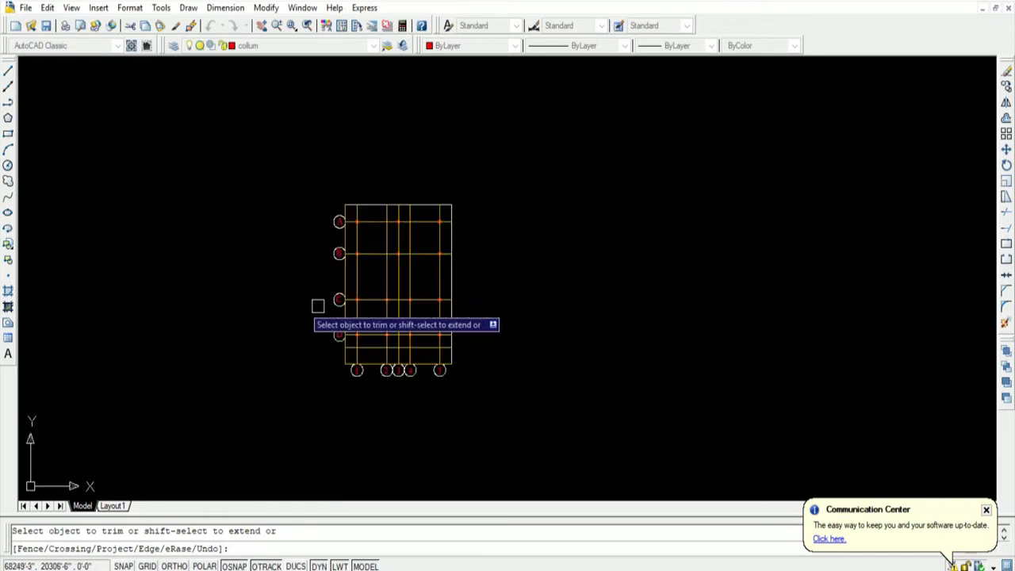
pyautogui.scroll(3, 512, 284)
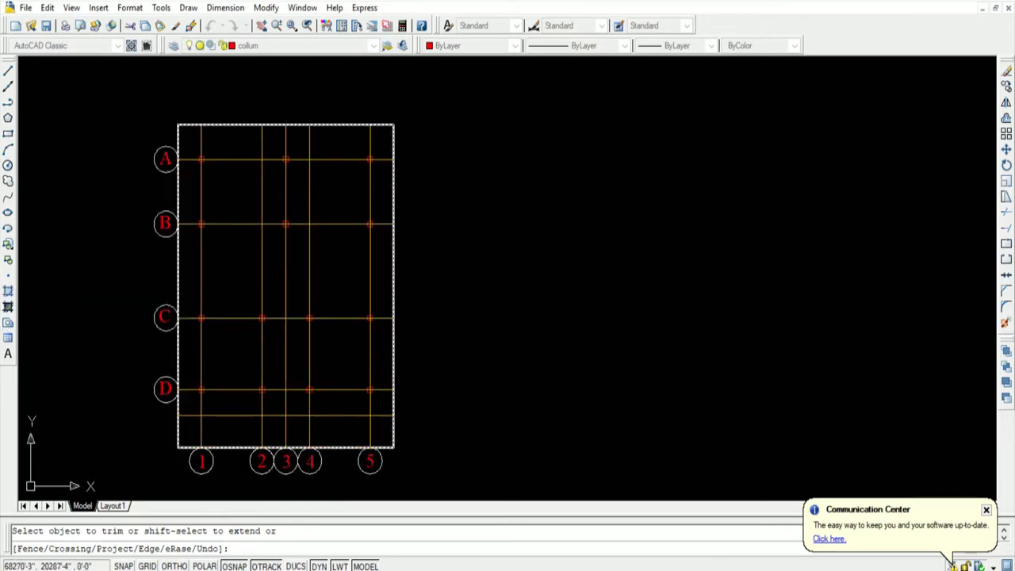
pyautogui.press('Escape')
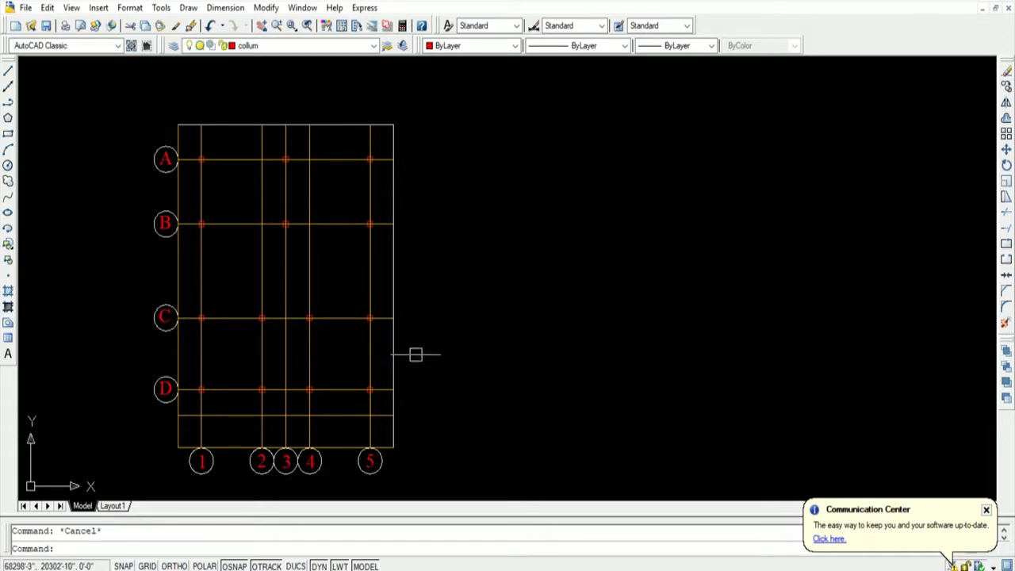
# Delete the extra horizontal line below row D
pyautogui.scroll(1, 318, 415)
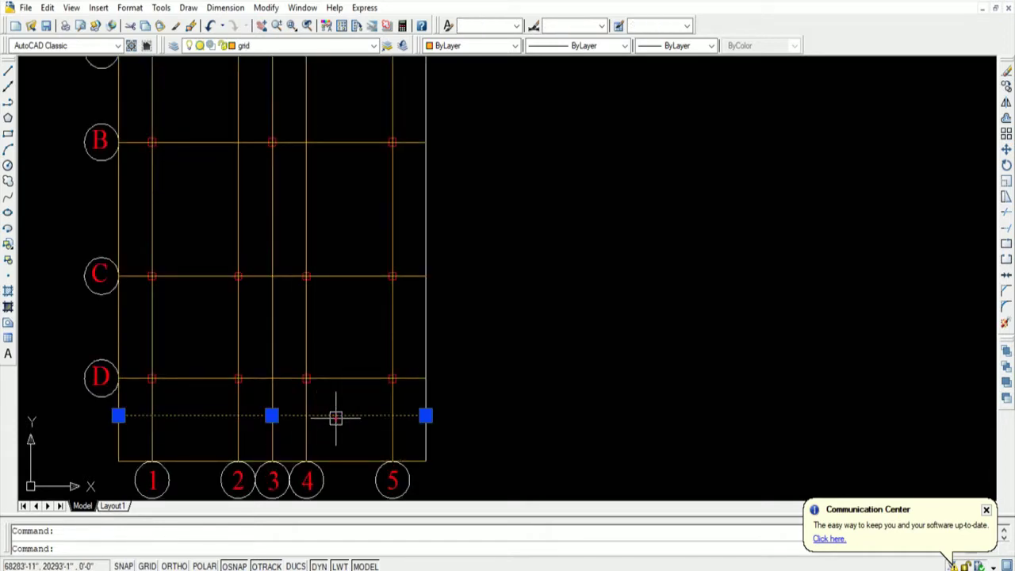
pyautogui.press('Delete')
pyautogui.scroll(-4, 336, 415)
pyautogui.scroll(2, 349, 420)
pyautogui.write('TR')
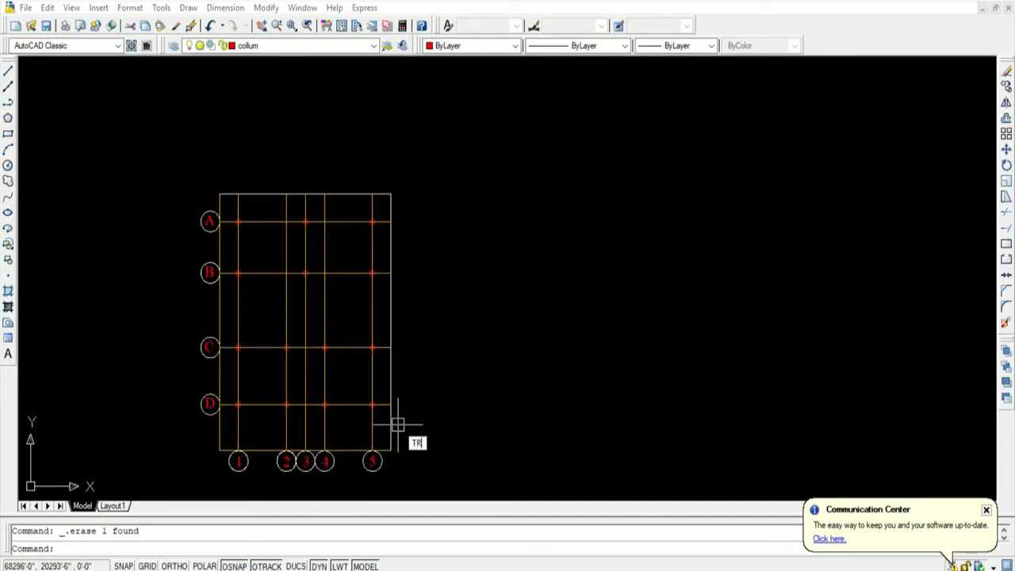
# Trim grid lines 2 and 4 back between rows A and C
pyautogui.press('Return')
pyautogui.press('Return')
pyautogui.click(283, 306)
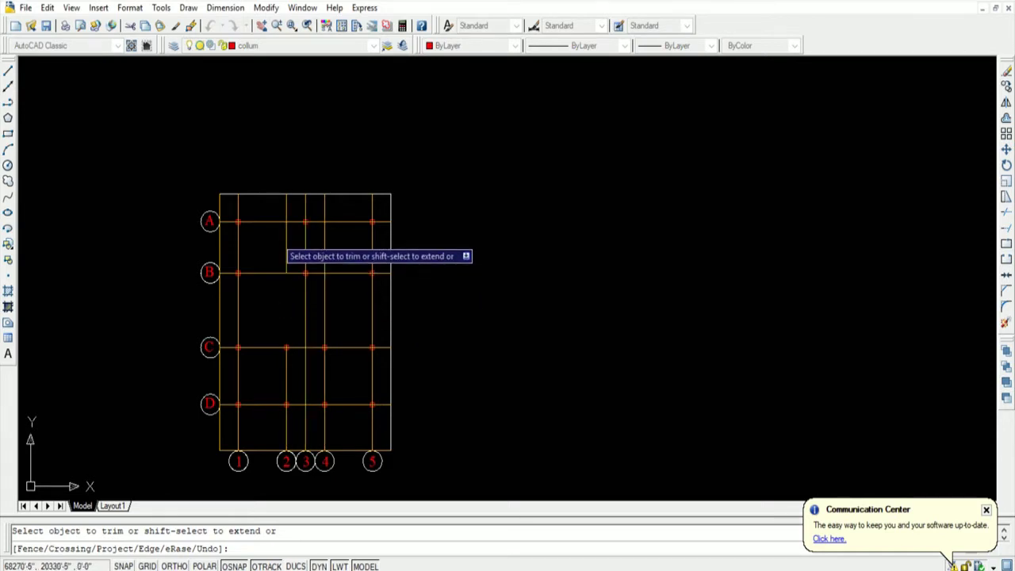
pyautogui.click(287, 236)
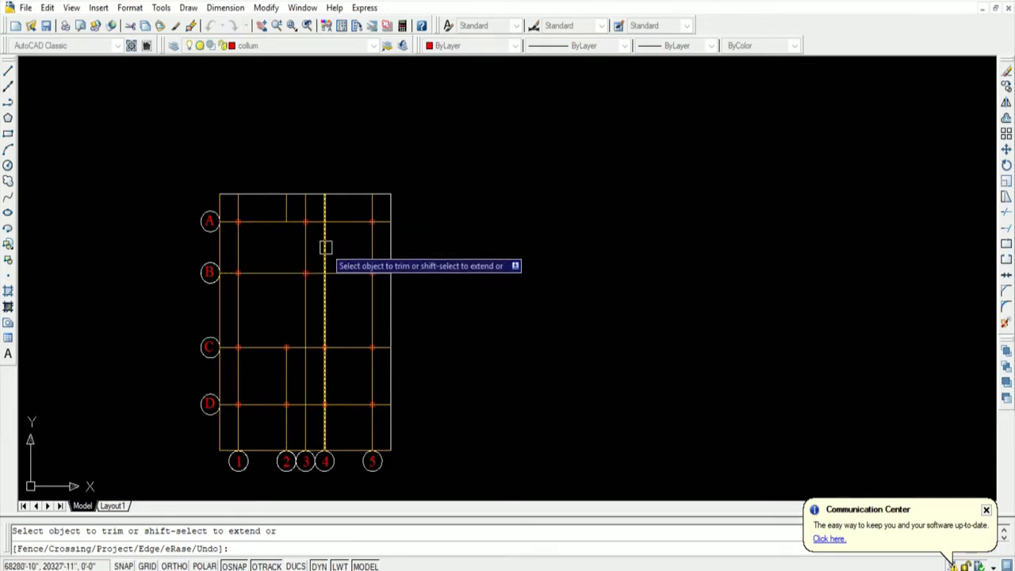
pyautogui.click(325, 309)
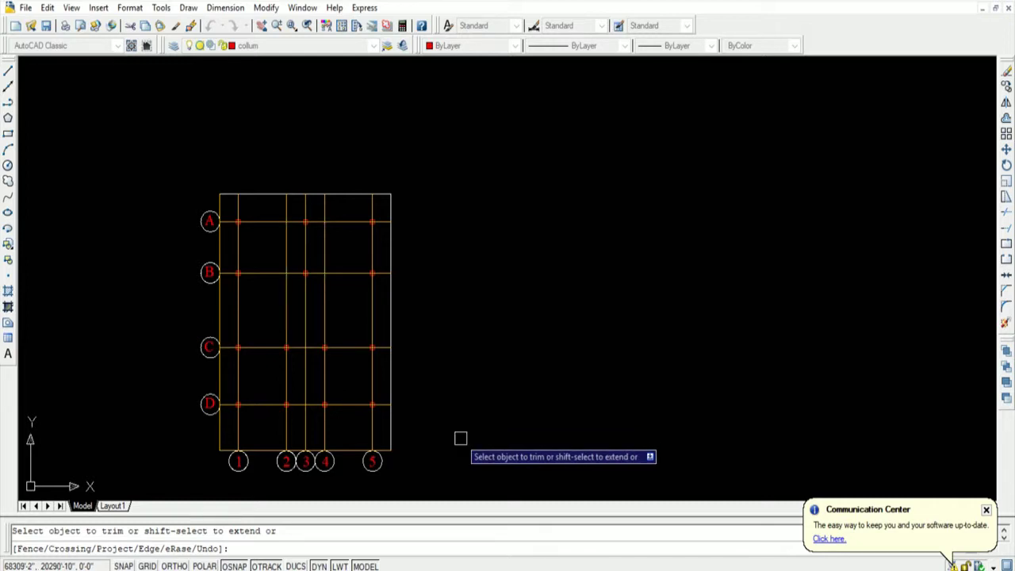
pyautogui.press('Escape')
pyautogui.write('DA')
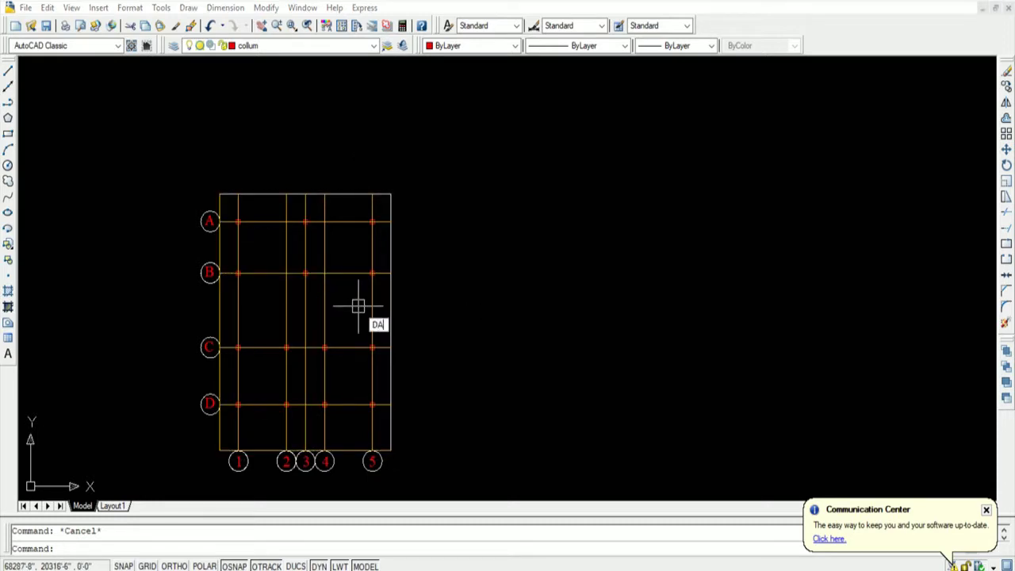
# Place an aligned 3'-11" dimension from the grid's bottom-left corner to grid line 1
pyautogui.write('l')
pyautogui.press('Return')
pyautogui.scroll(3, 227, 199)
pyautogui.scroll(3, 210, 208)
pyautogui.scroll(-4, 249, 139)
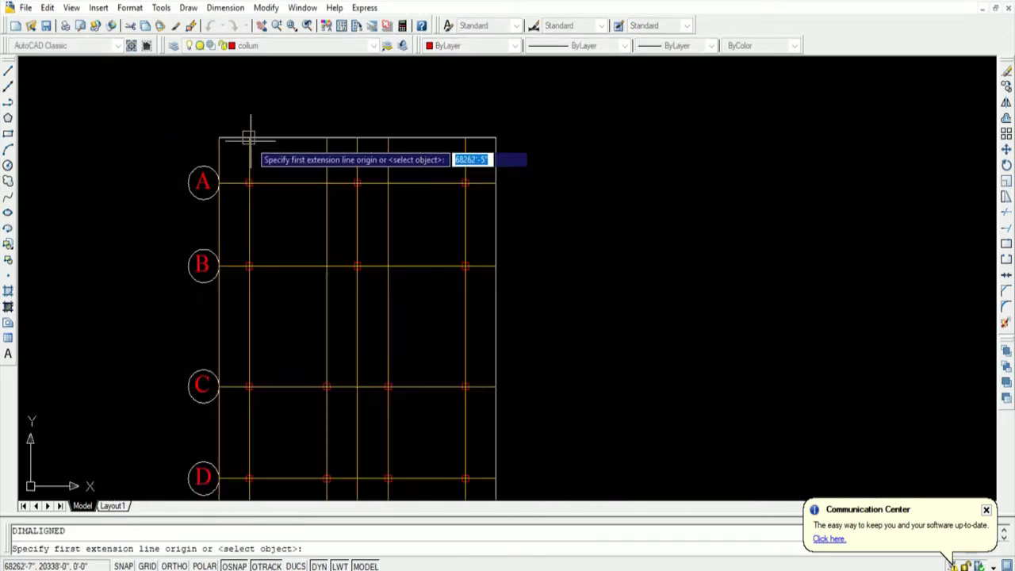
pyautogui.scroll(-4, 276, 272)
pyautogui.scroll(4, 272, 385)
pyautogui.scroll(3, 272, 373)
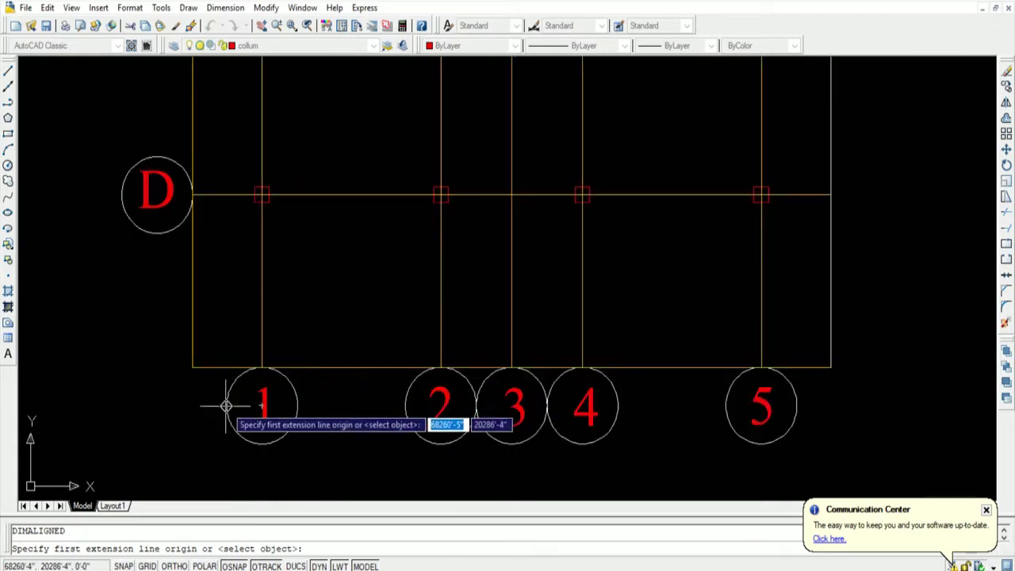
pyautogui.click(192, 367)
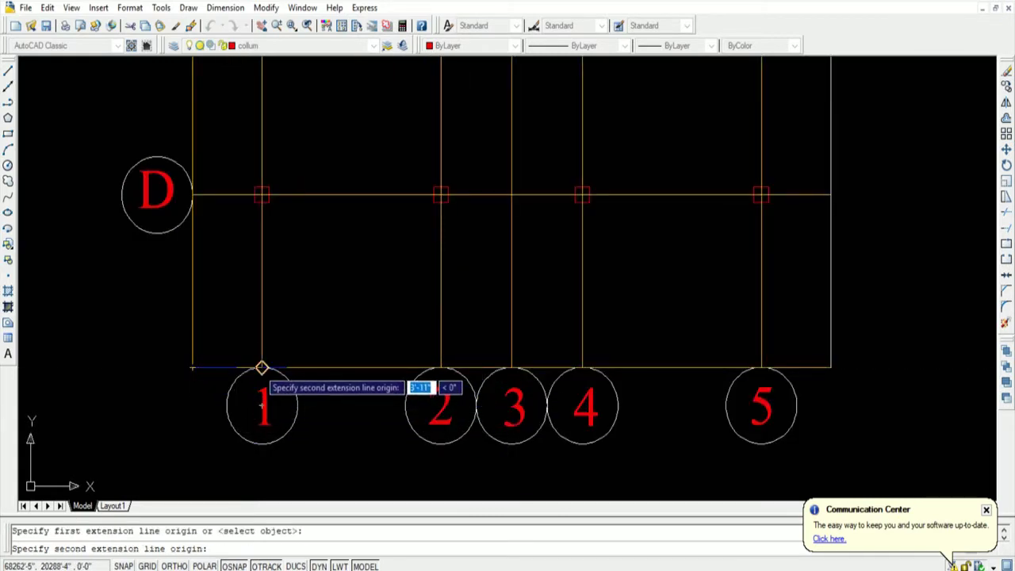
pyautogui.click(262, 367)
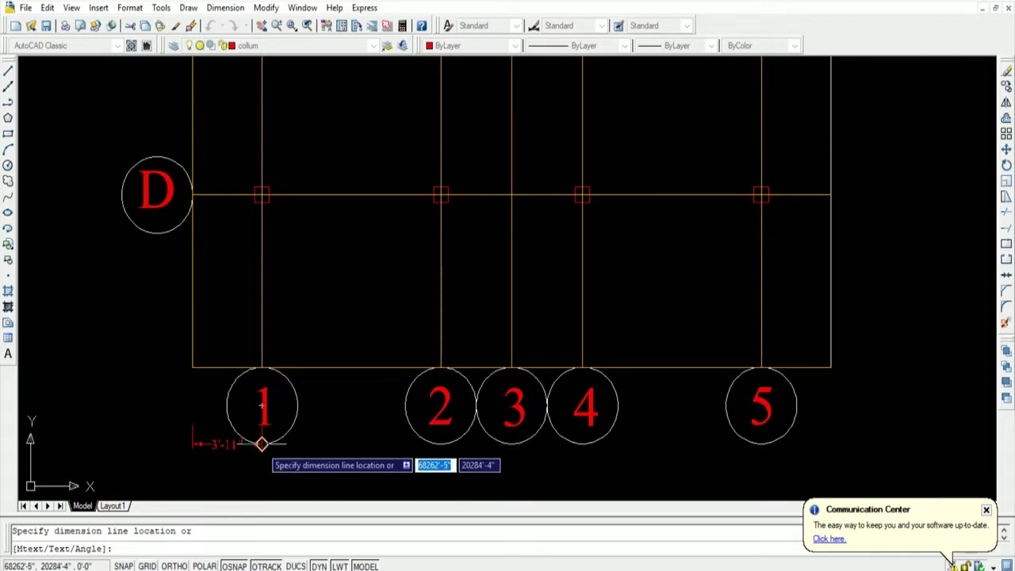
pyautogui.click(262, 339)
pyautogui.press('Return')
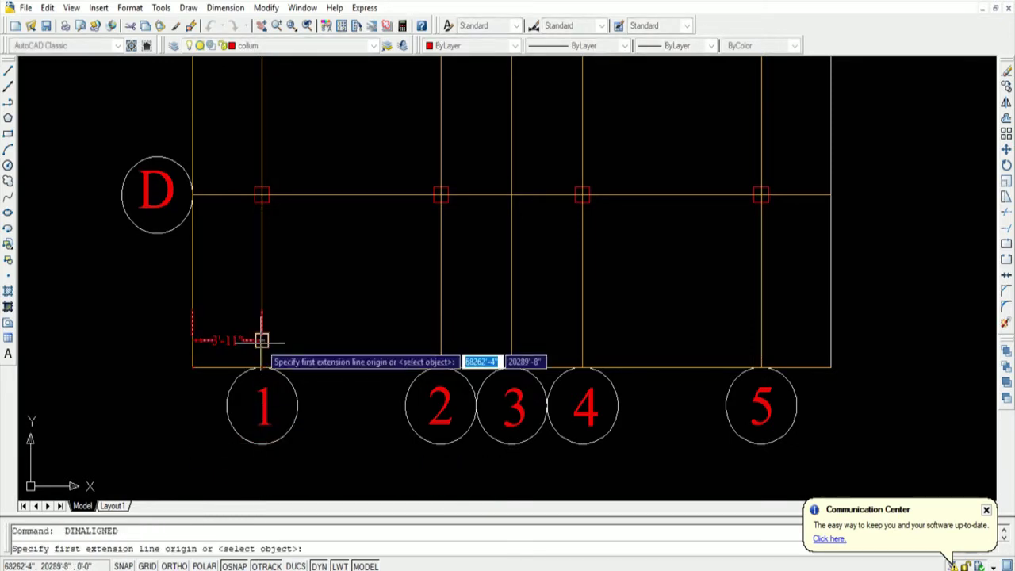
pyautogui.press('Return')
pyautogui.press('Escape')
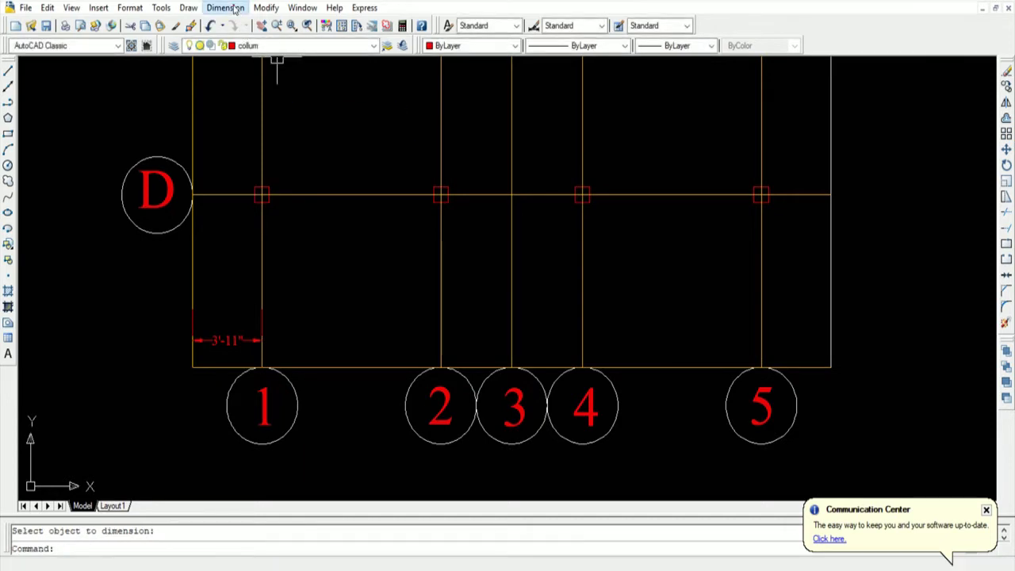
# Continue the chain through lines 2–5 and the right edge: 10'-1", 4', 4', 10'-1", 3'-11"
pyautogui.click(226, 7)
pyautogui.click(294, 186)
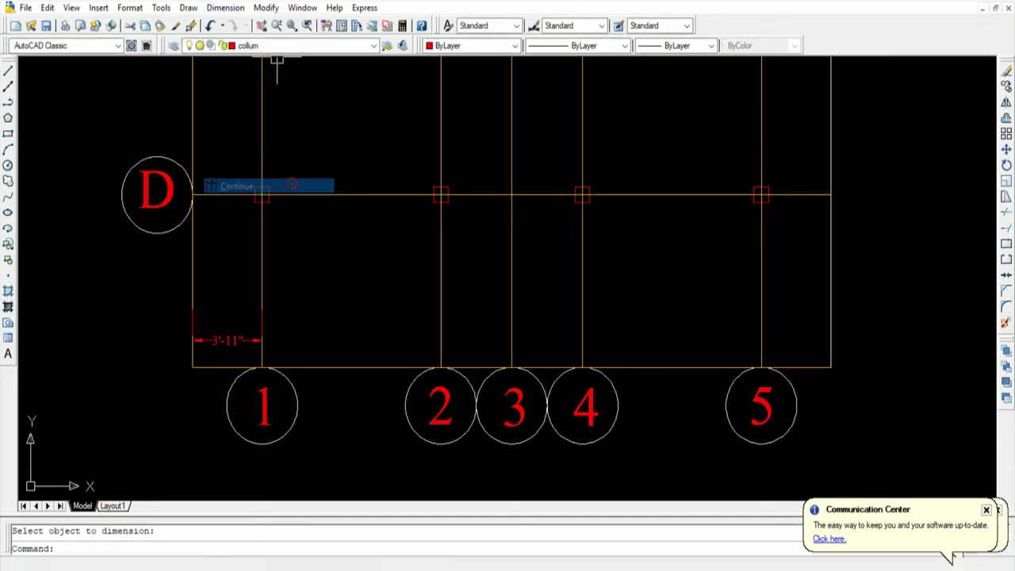
pyautogui.click(439, 341)
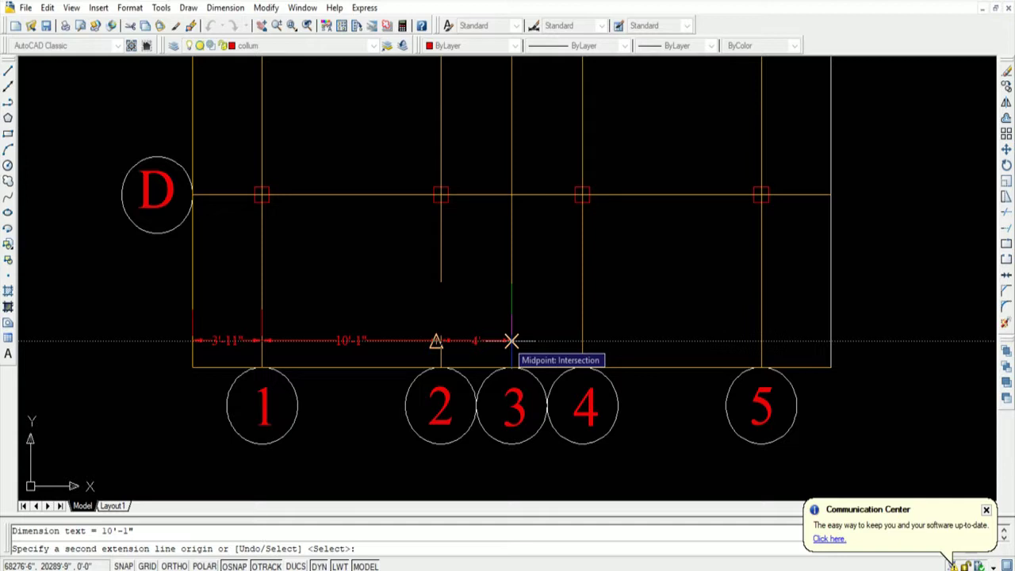
pyautogui.click(512, 341)
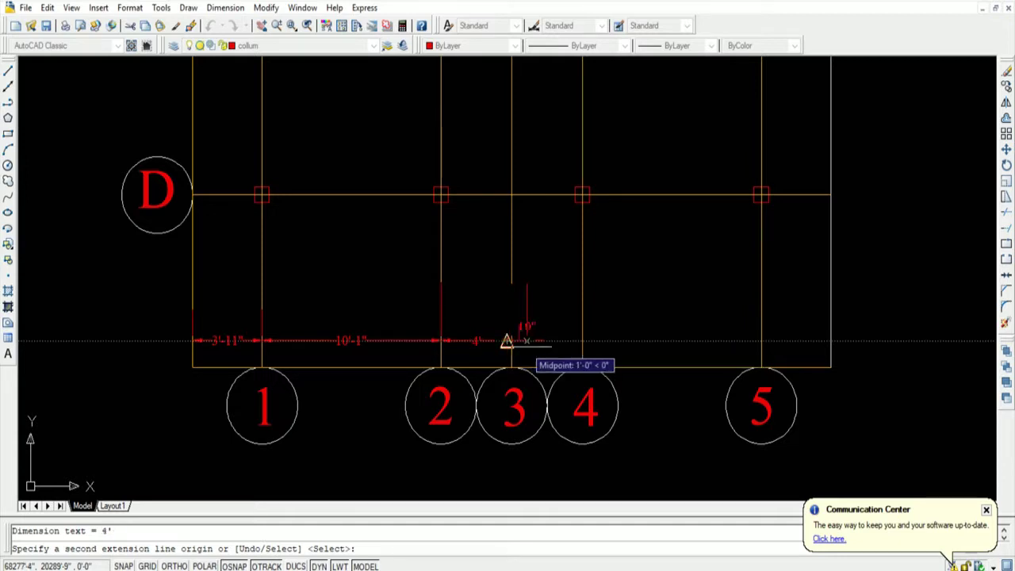
pyautogui.click(582, 341)
pyautogui.click(762, 341)
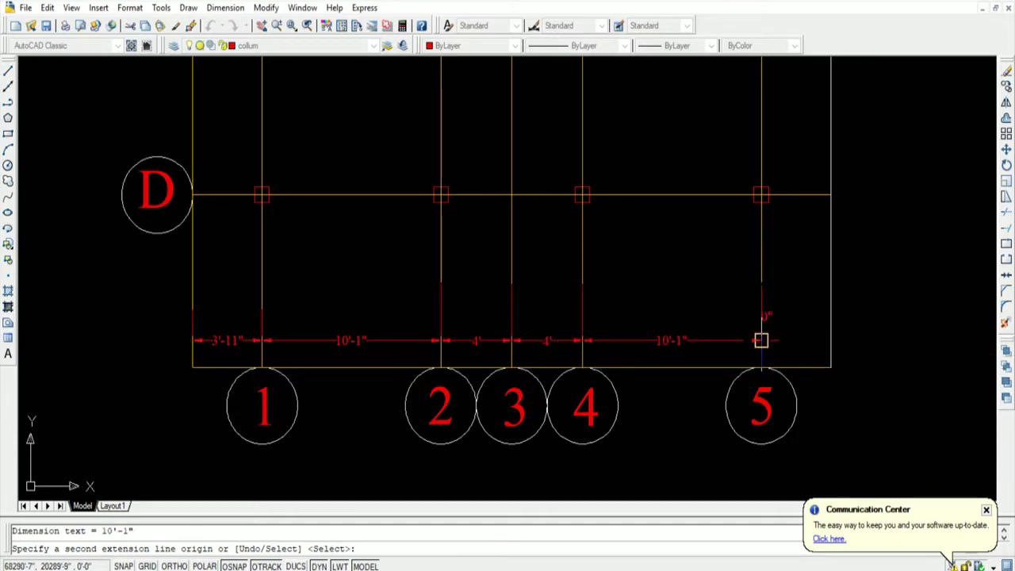
pyautogui.click(830, 341)
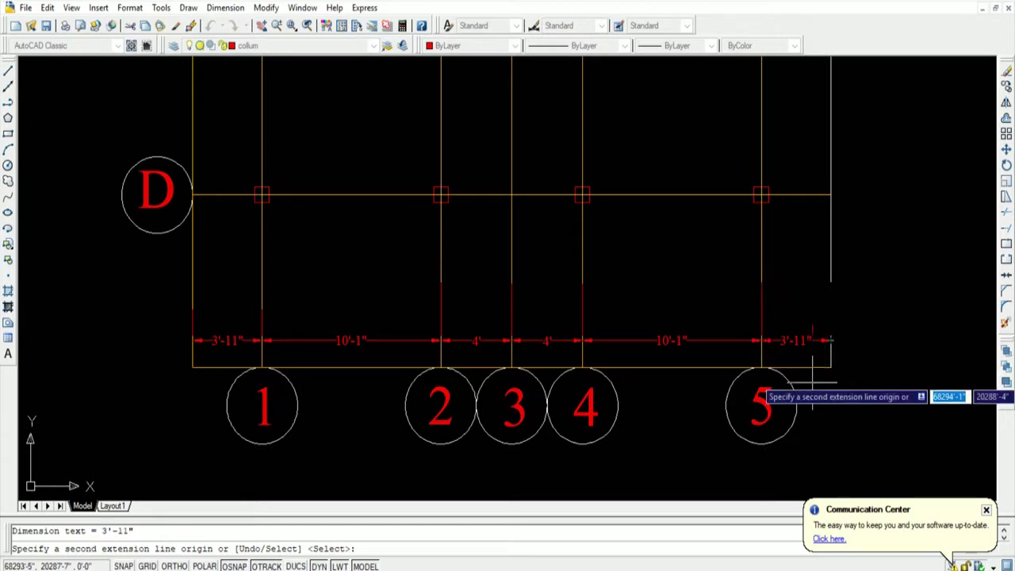
pyautogui.press('Return')
pyautogui.scroll(-2, 375, 417)
pyautogui.scroll(-2, 456, 376)
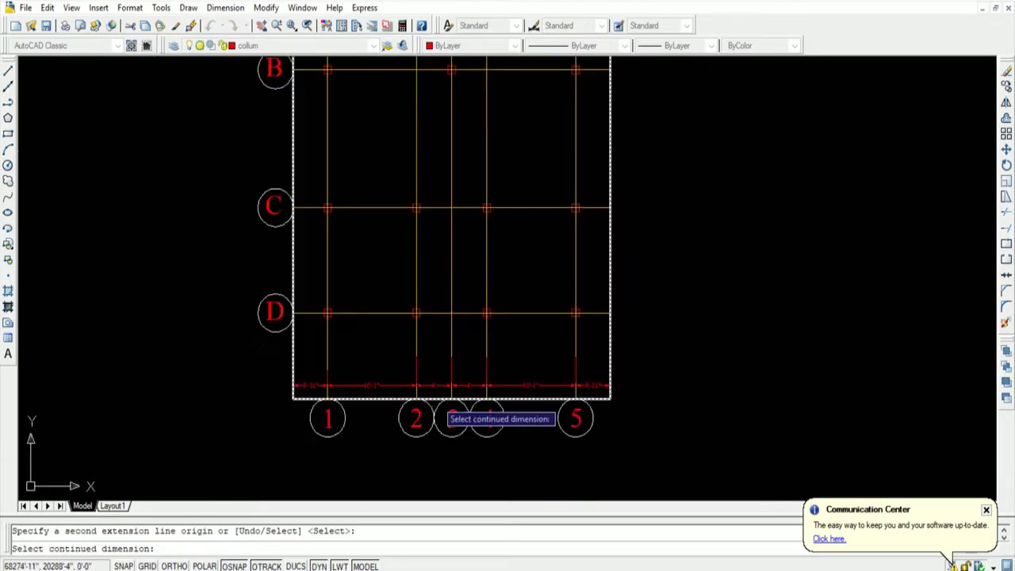
pyautogui.scroll(-2, 456, 428)
pyautogui.press('Return')
pyautogui.press('Return')
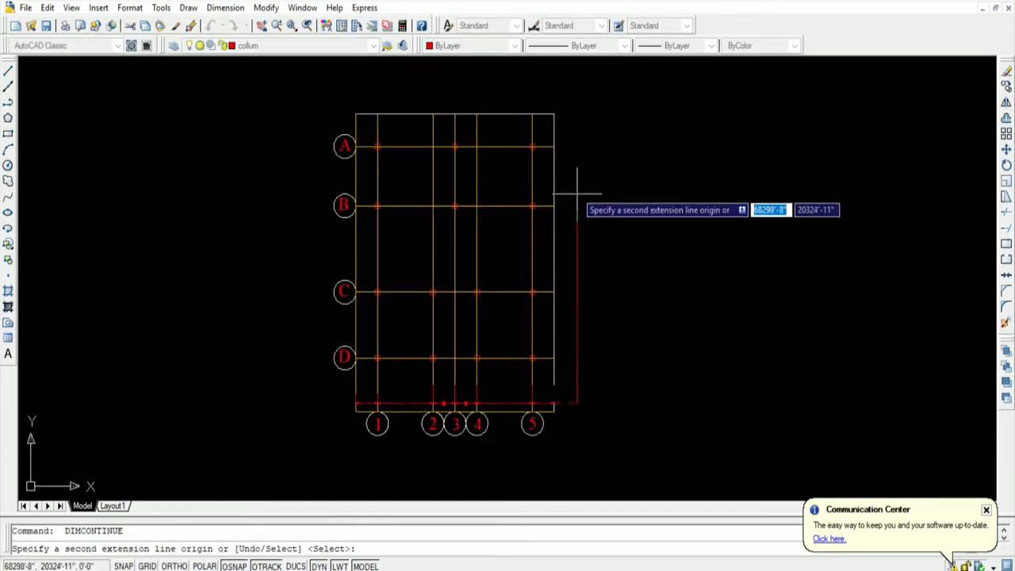
pyautogui.scroll(3, 555, 159)
pyautogui.press('Return')
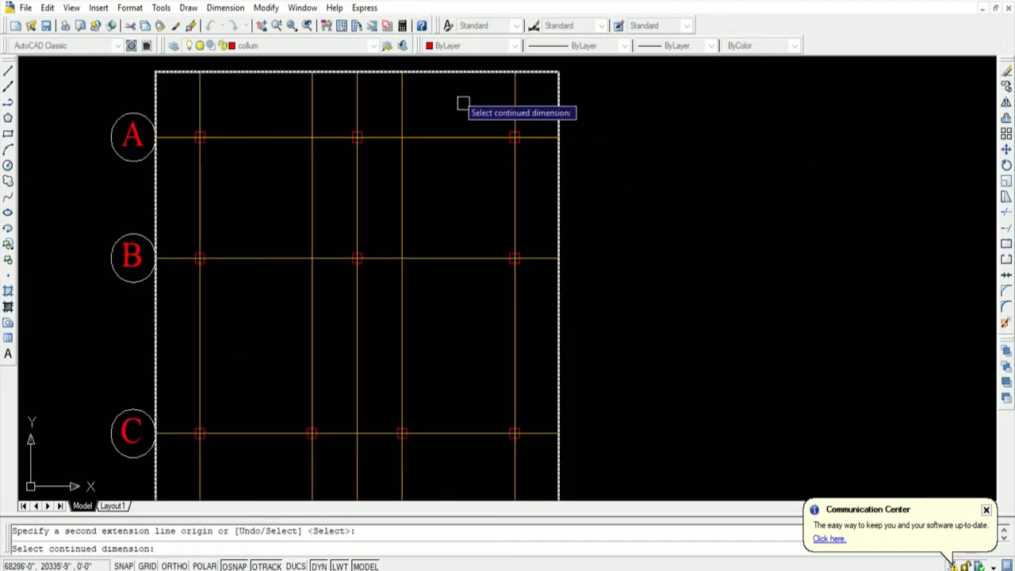
pyautogui.write('DAL')
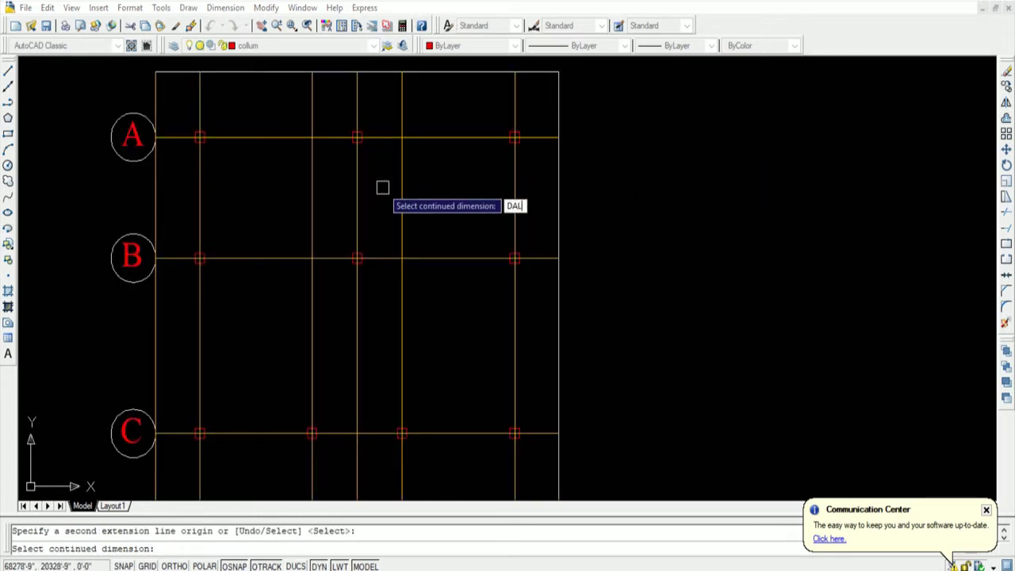
pyautogui.scroll(-3, 382, 187)
# Add an aligned 9' dimension on the right side from the bottom-right corner to row D
pyautogui.press('Escape')
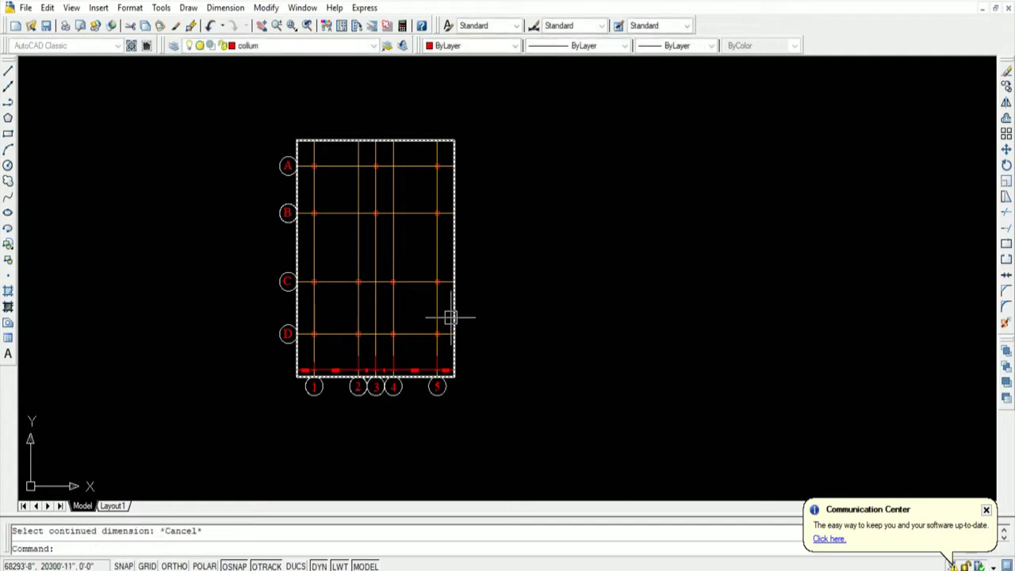
pyautogui.write('DAL')
pyautogui.press('Return')
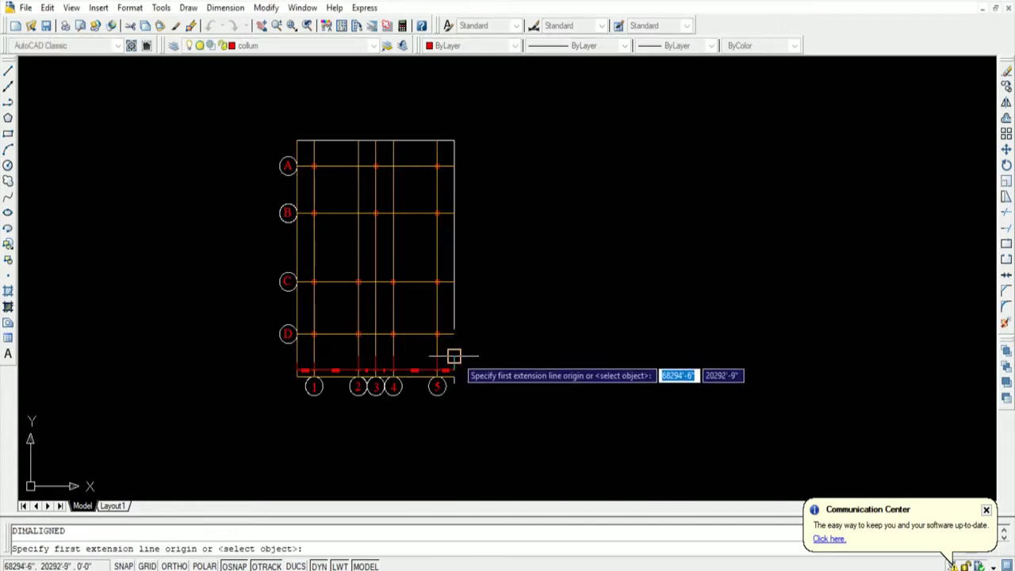
pyautogui.scroll(3, 453, 357)
pyautogui.scroll(3, 442, 413)
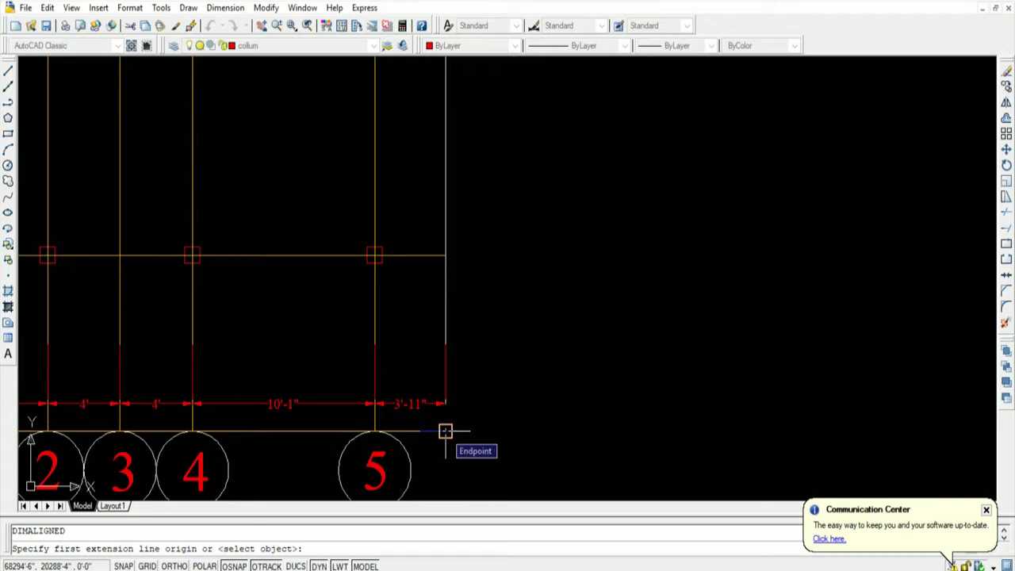
pyautogui.click(445, 431)
pyautogui.click(445, 255)
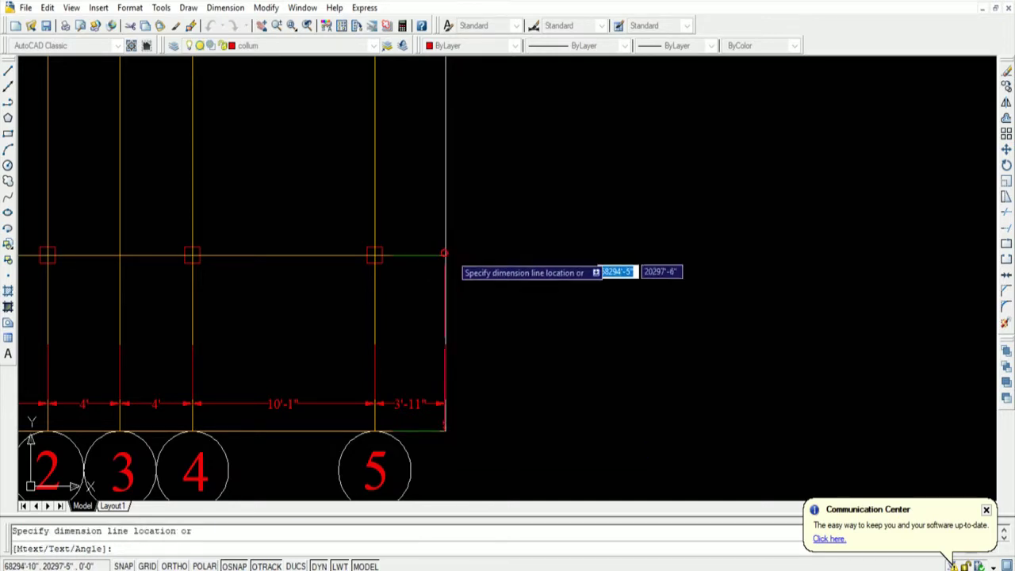
pyautogui.click(506, 261)
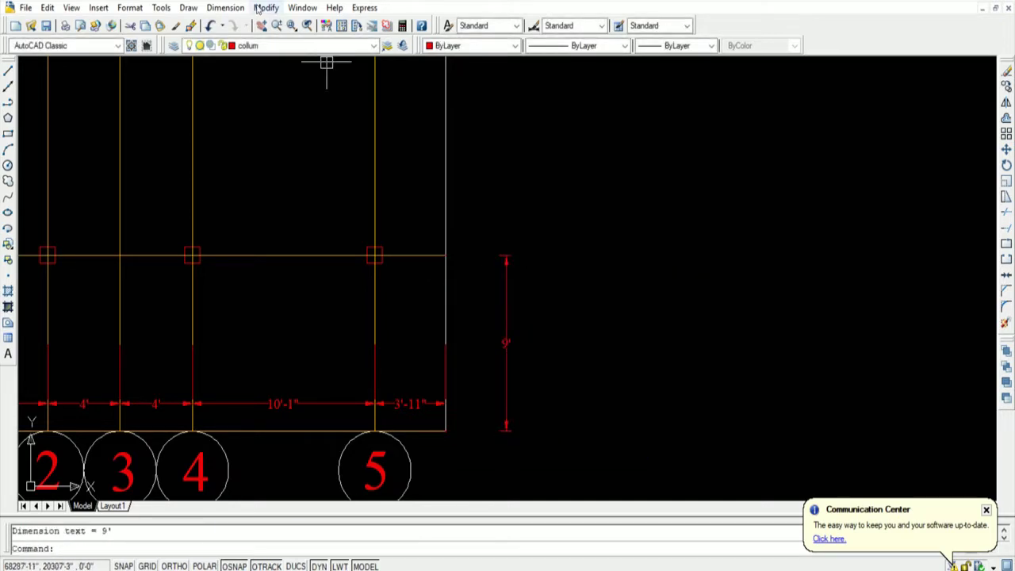
# Continue the right-side chain with 11'-1", 14'-6" and 10' spans up to rows C, B and A
pyautogui.click(225, 7)
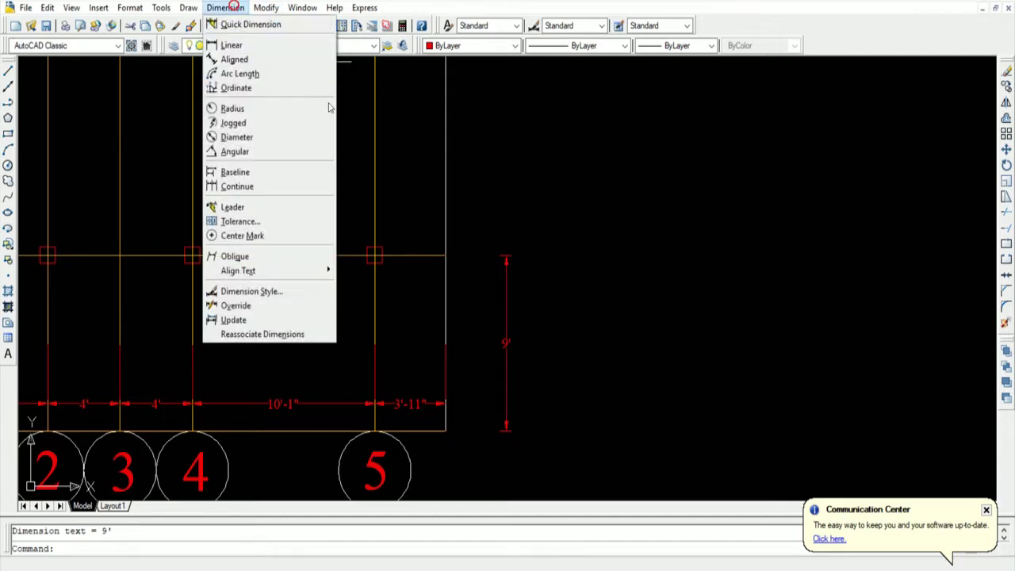
pyautogui.click(294, 186)
pyautogui.scroll(-2, 476, 318)
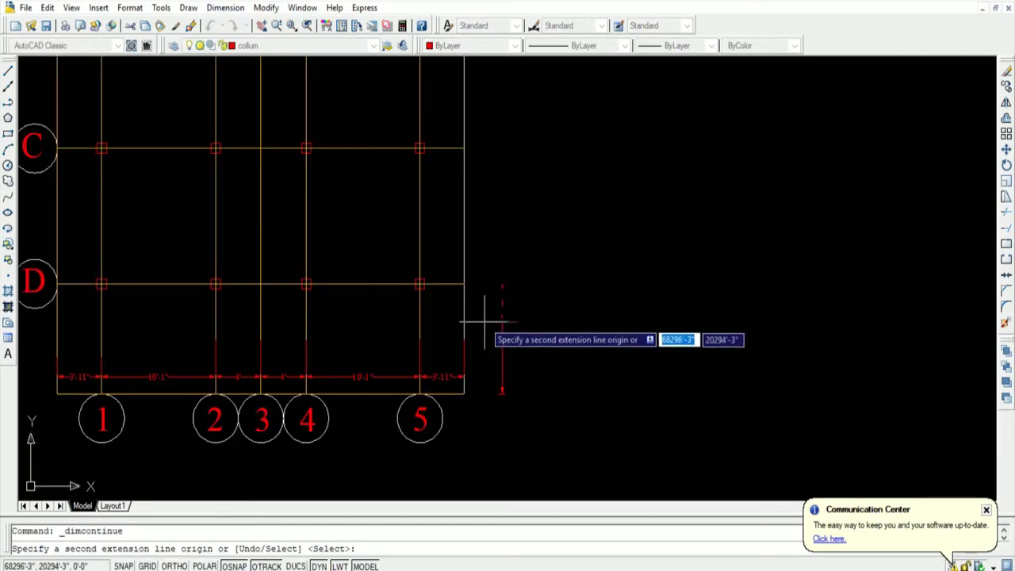
pyautogui.click(464, 149)
pyautogui.scroll(-3, 454, 344)
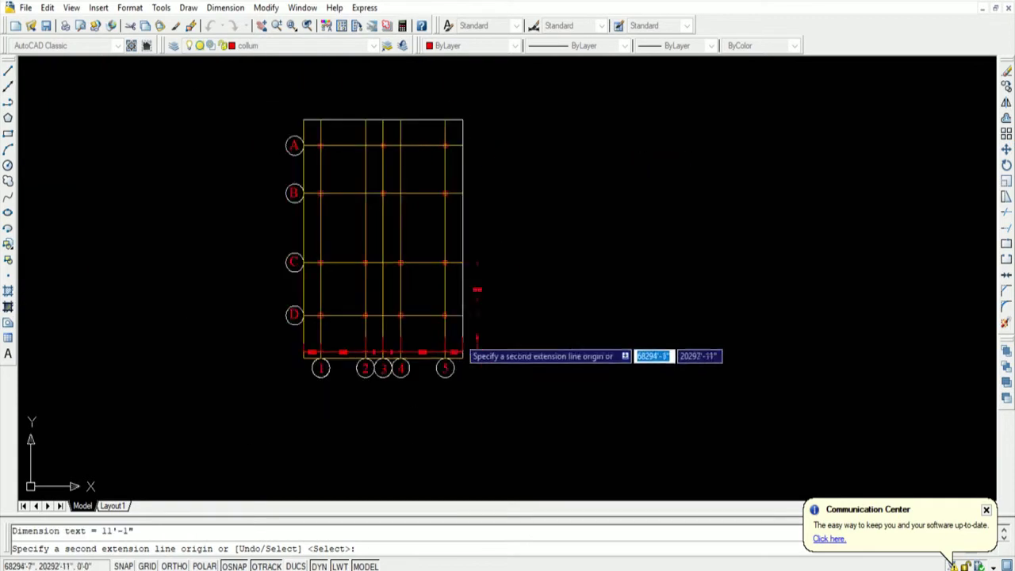
pyautogui.scroll(1, 461, 223)
pyautogui.scroll(4, 458, 190)
pyautogui.click(457, 143)
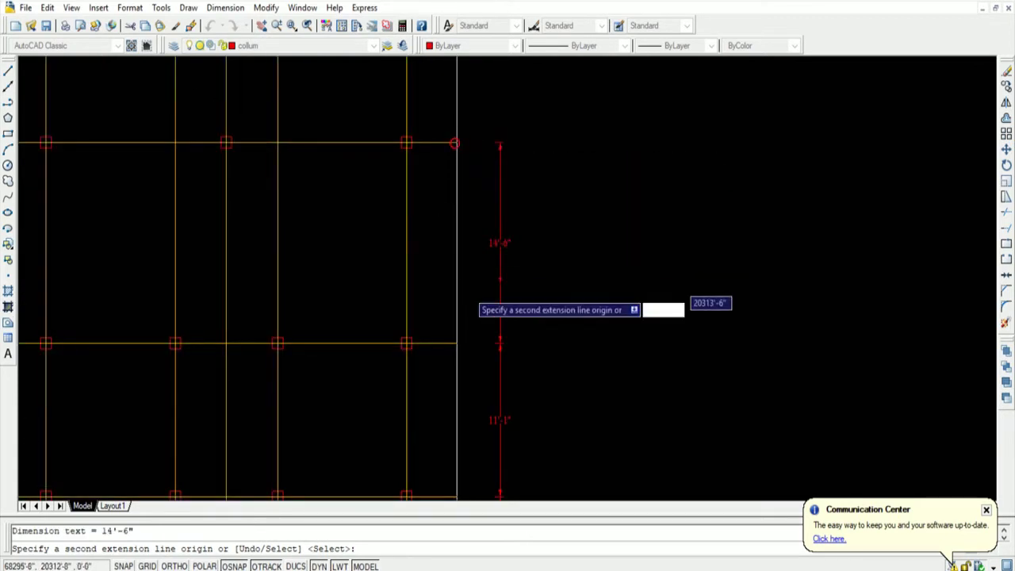
pyautogui.scroll(-3, 469, 288)
pyautogui.scroll(2, 469, 194)
pyautogui.click(448, 151)
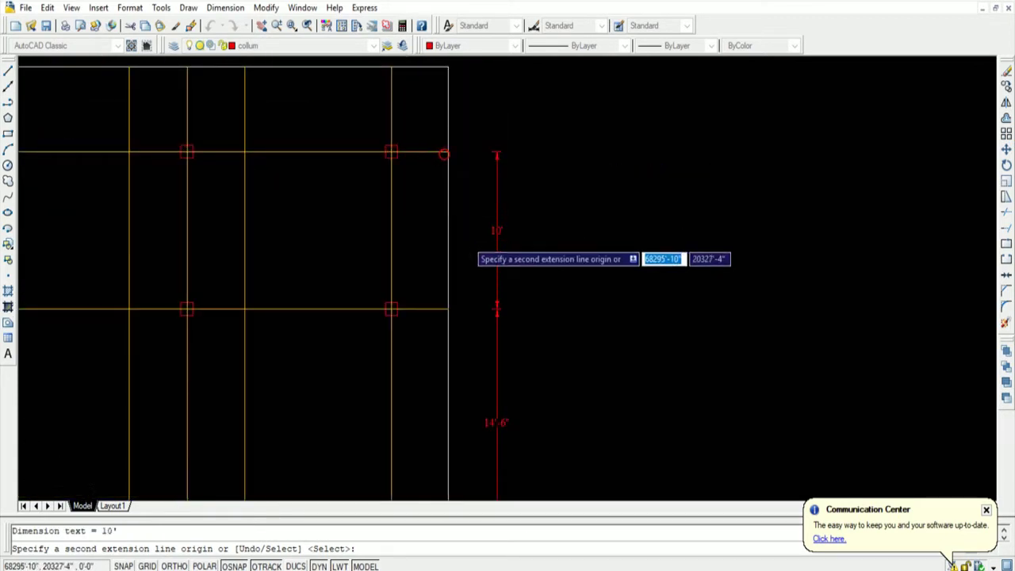
# Add the final 5'-5" span at the grid's top corner and end the chain
pyautogui.scroll(-3, 444, 158)
pyautogui.scroll(2, 458, 182)
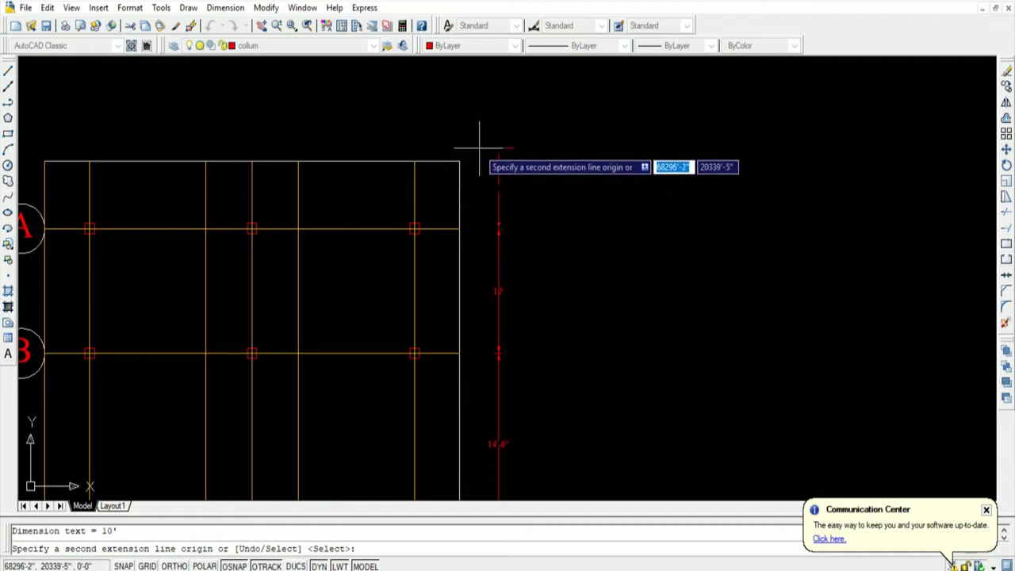
pyautogui.click(459, 162)
pyautogui.press('Return')
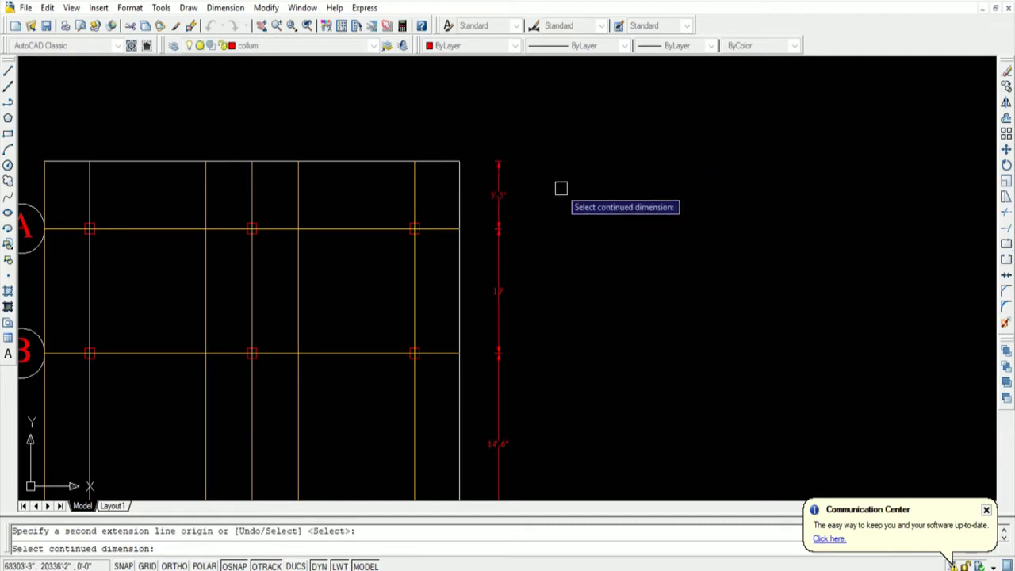
pyautogui.scroll(-2, 560, 185)
pyautogui.scroll(-2, 545, 202)
pyautogui.scroll(2, 554, 209)
pyautogui.scroll(-2, 508, 321)
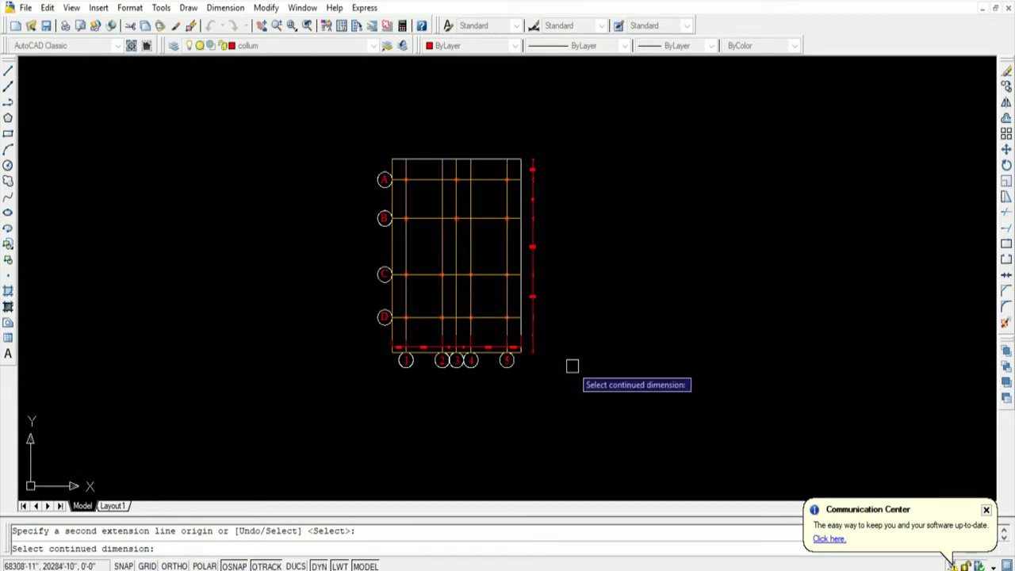
pyautogui.scroll(2, 591, 310)
pyautogui.scroll(2, 607, 261)
pyautogui.scroll(-2, 603, 293)
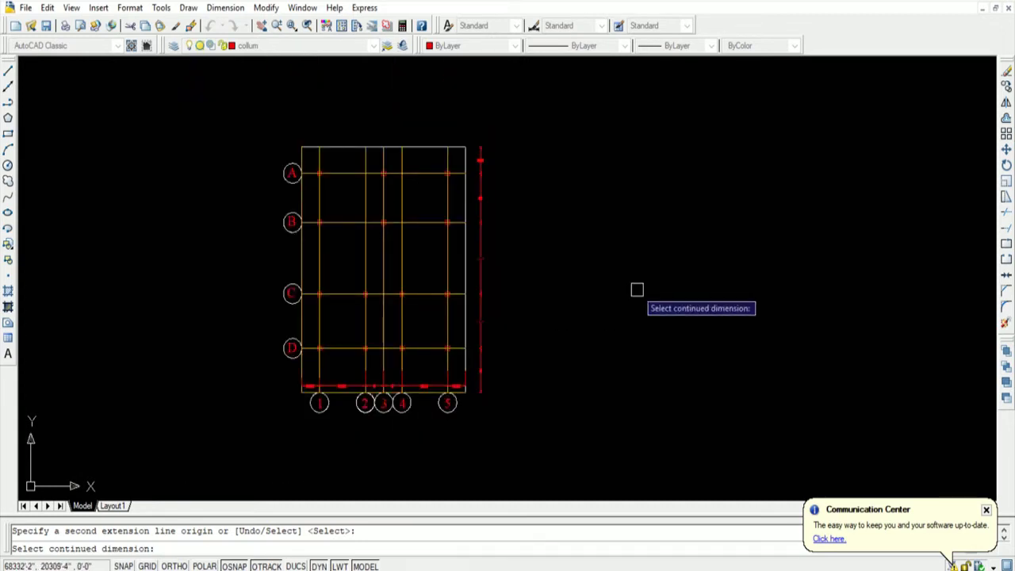
pyautogui.scroll(2, 634, 286)
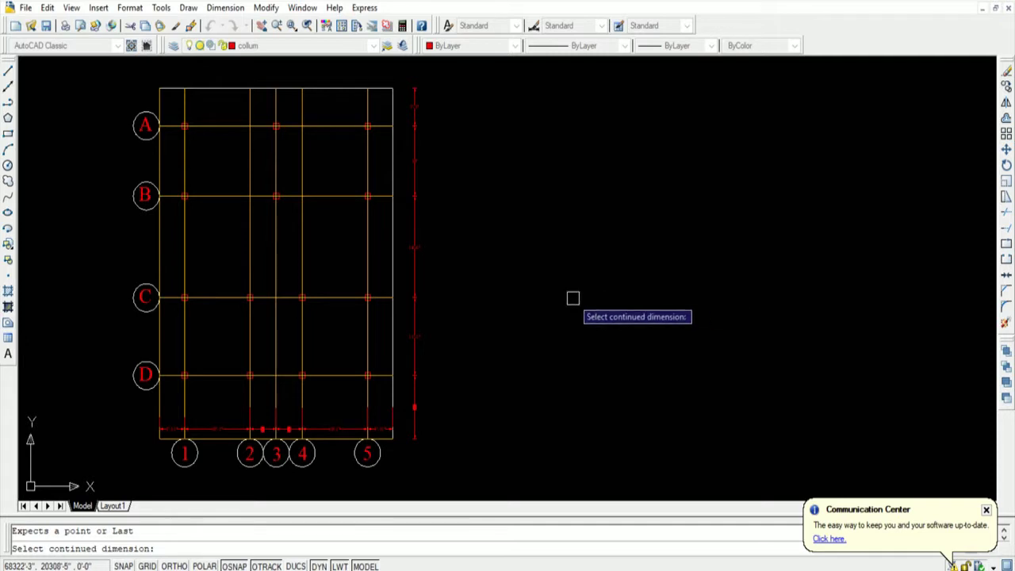
pyautogui.press('Escape')
# Enlarge the Standard dimension style's text height and make the style current
pyautogui.write('DV')
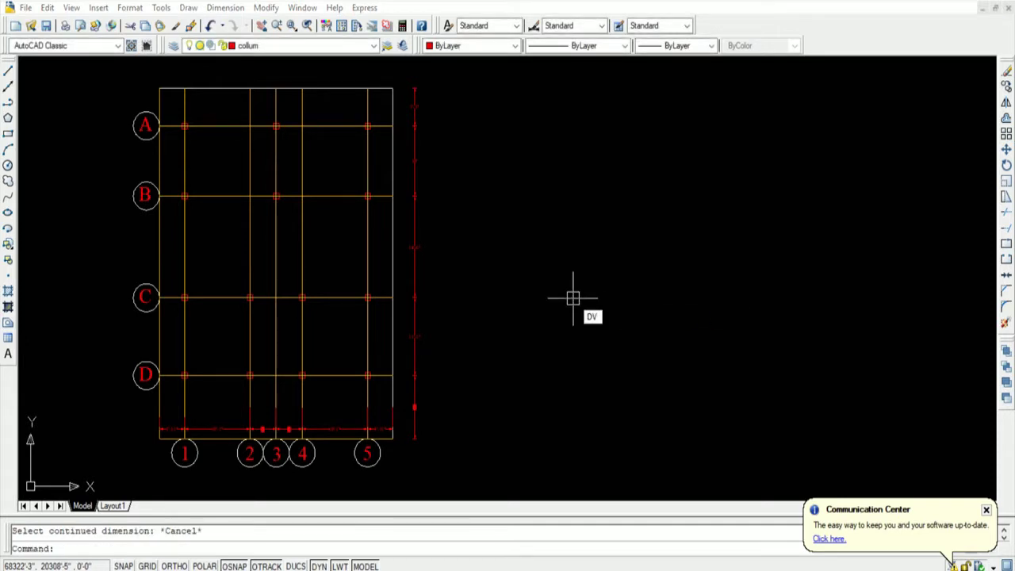
pyautogui.press('Escape')
pyautogui.press('Return')
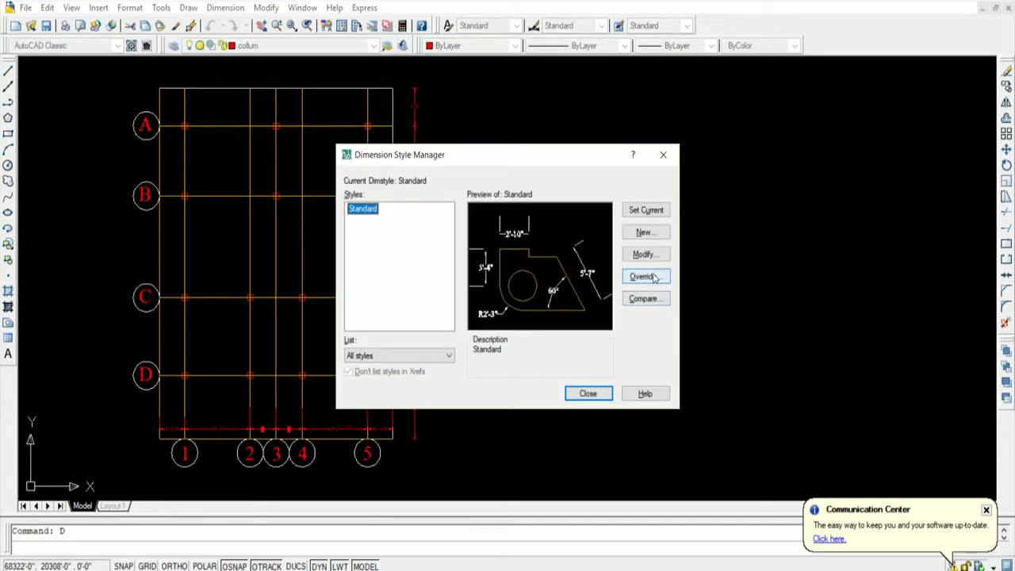
pyautogui.click(646, 253)
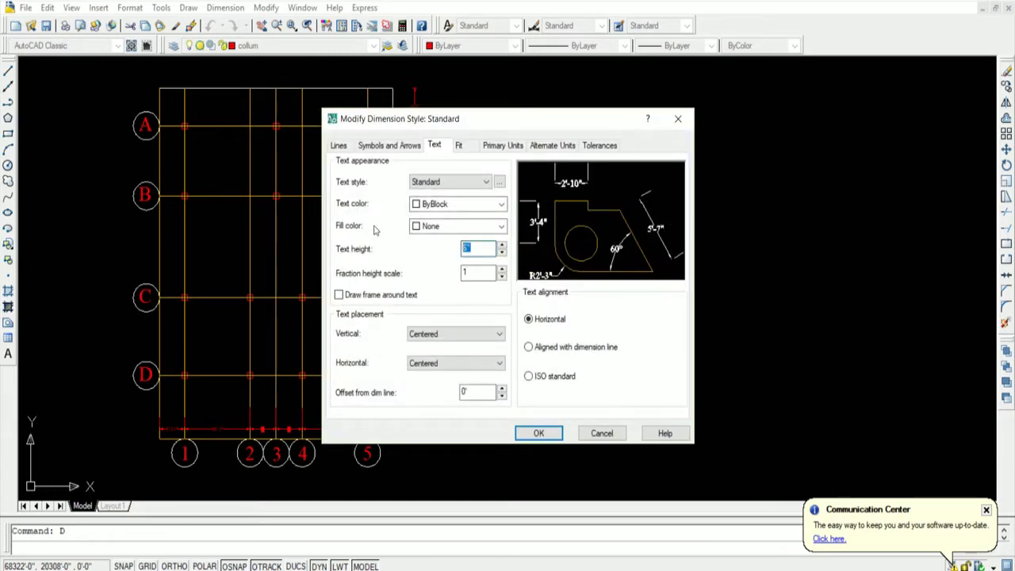
pyautogui.click(539, 433)
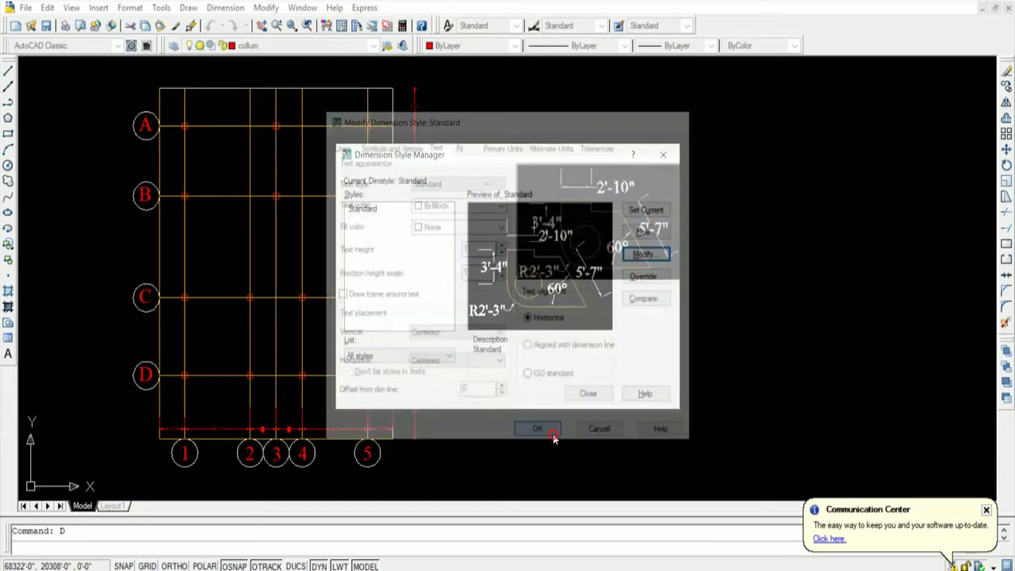
pyautogui.click(656, 213)
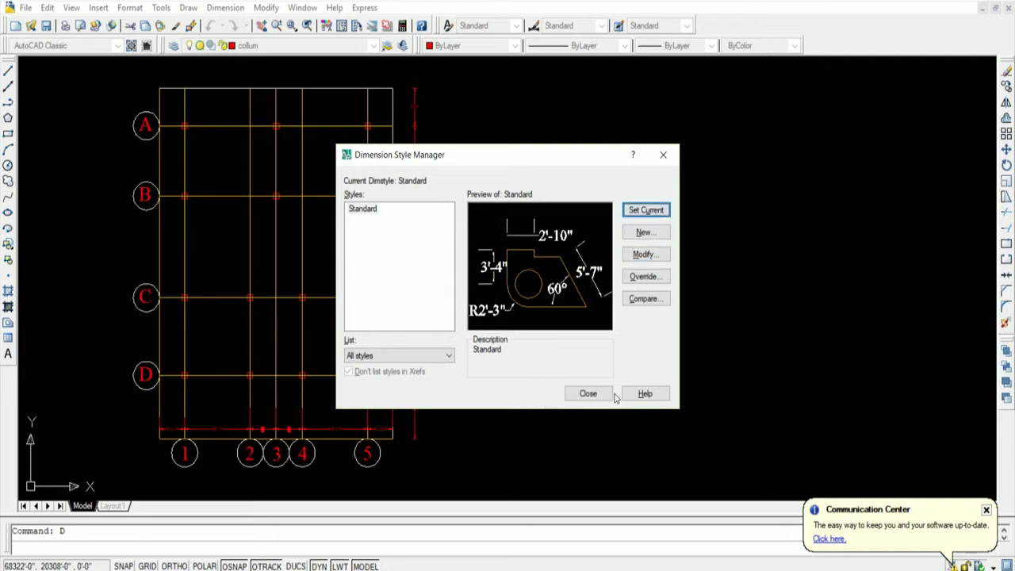
pyautogui.click(591, 394)
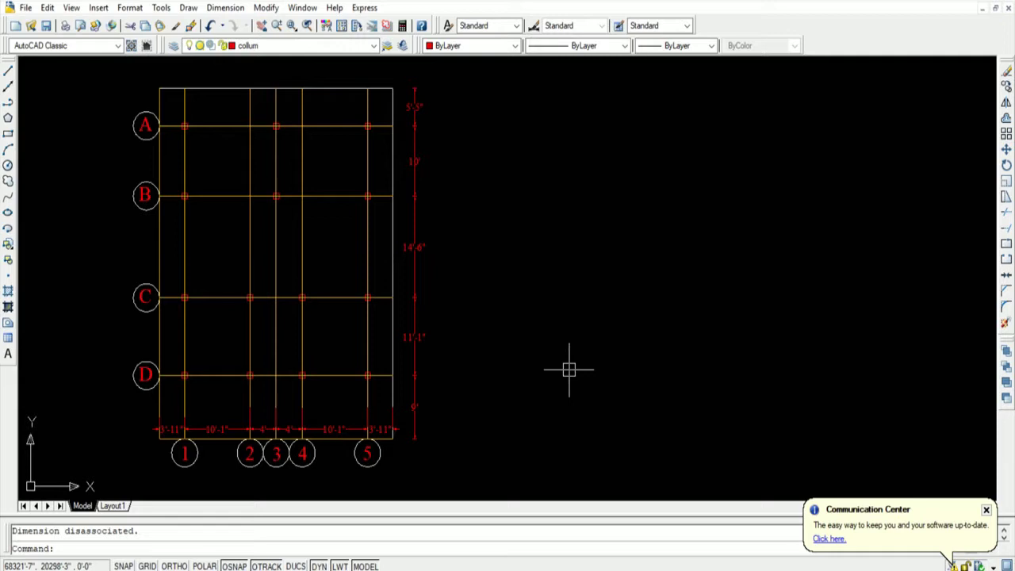
# Set the Standard style's text height to 1'-6", make it current, and close the manager
pyautogui.click(618, 25)
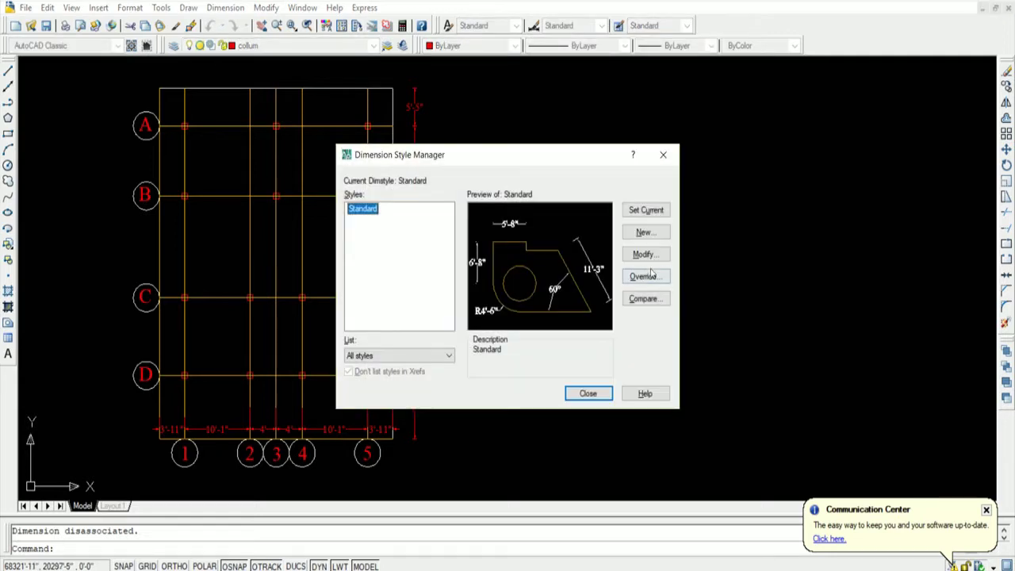
pyautogui.click(646, 254)
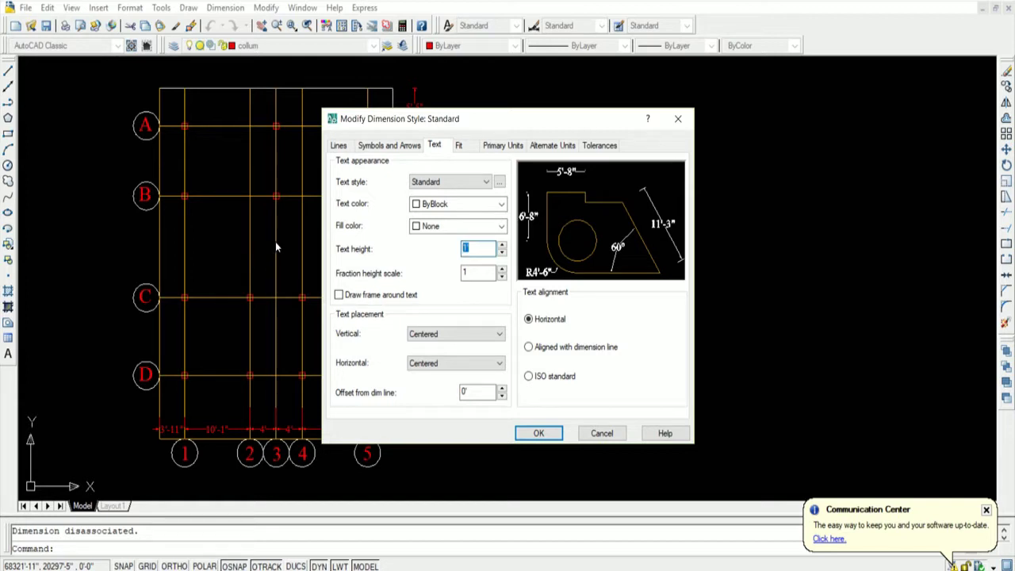
pyautogui.click(544, 436)
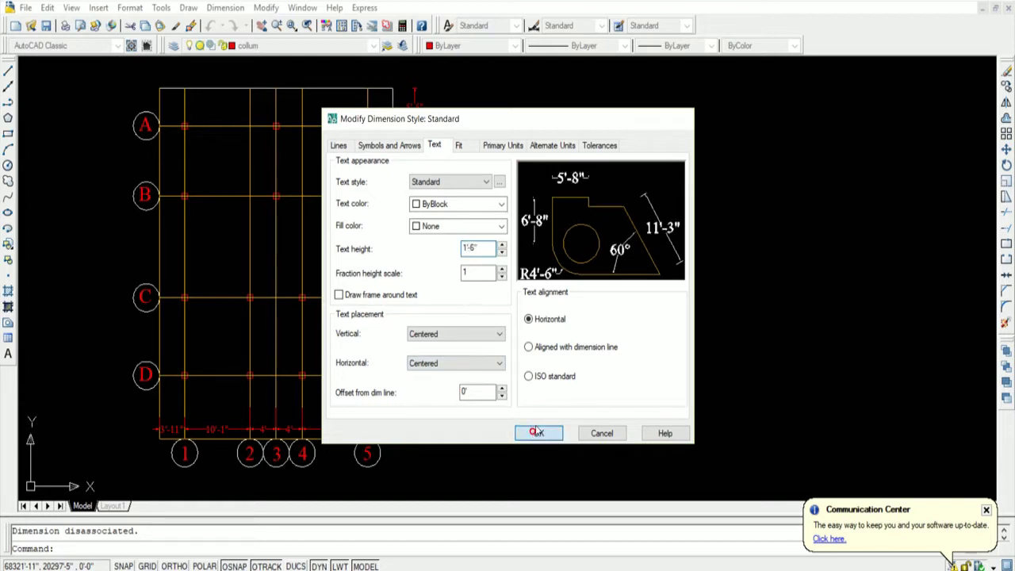
pyautogui.click(648, 209)
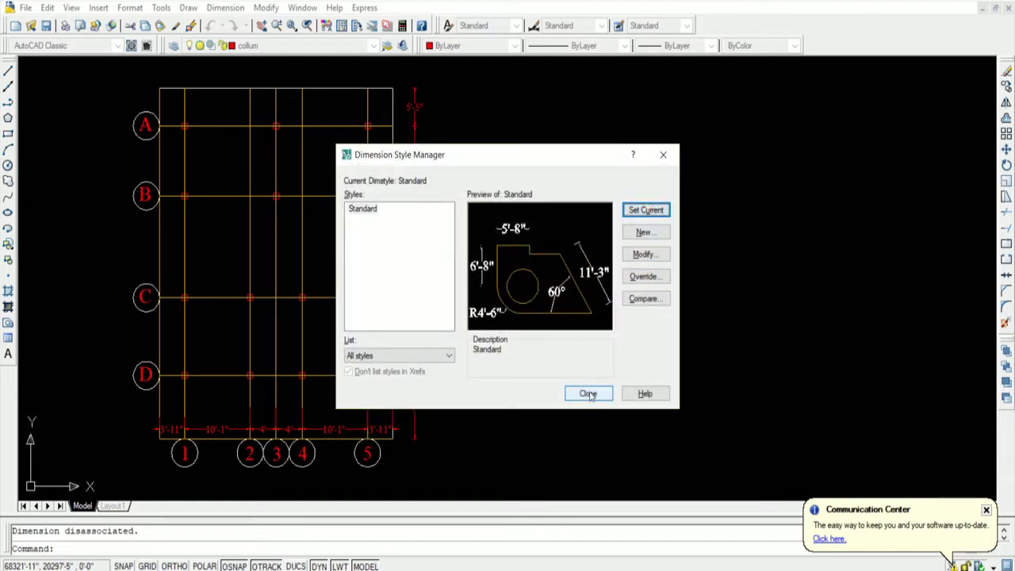
pyautogui.click(588, 395)
pyautogui.scroll(5, 194, 444)
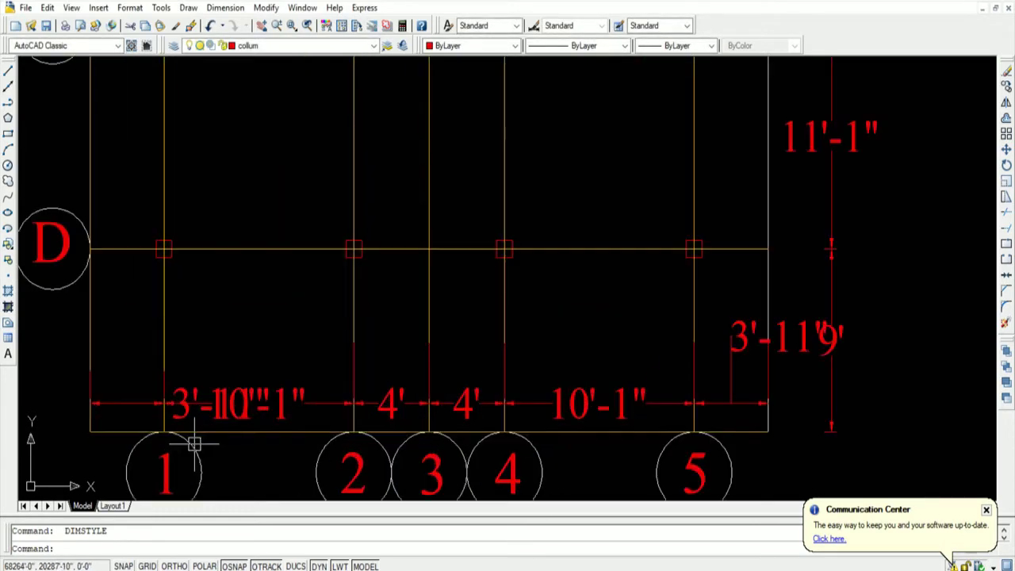
pyautogui.scroll(-2, 194, 444)
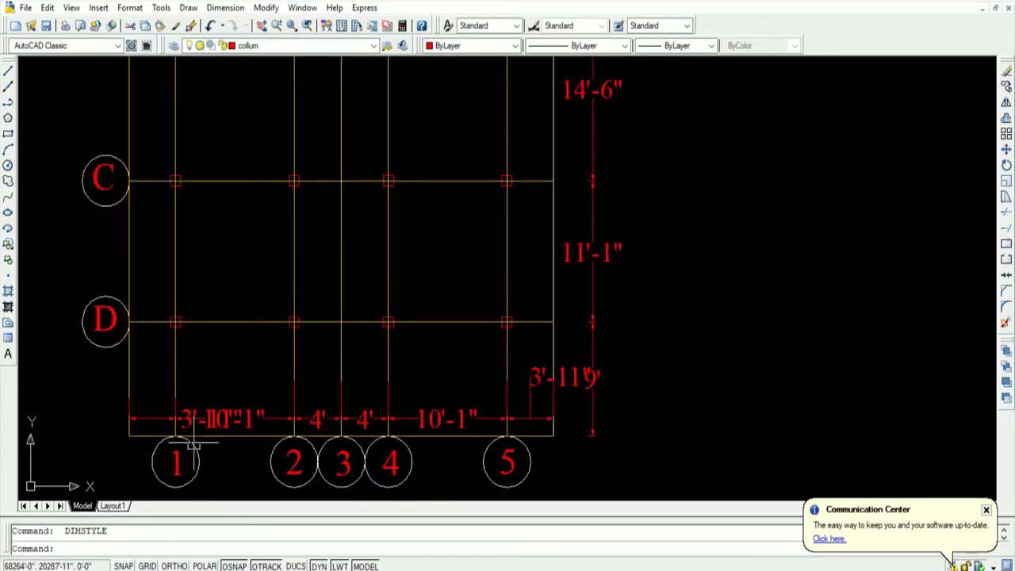
pyautogui.scroll(3, 204, 420)
pyautogui.scroll(1, 204, 419)
pyautogui.scroll(-6, 202, 421)
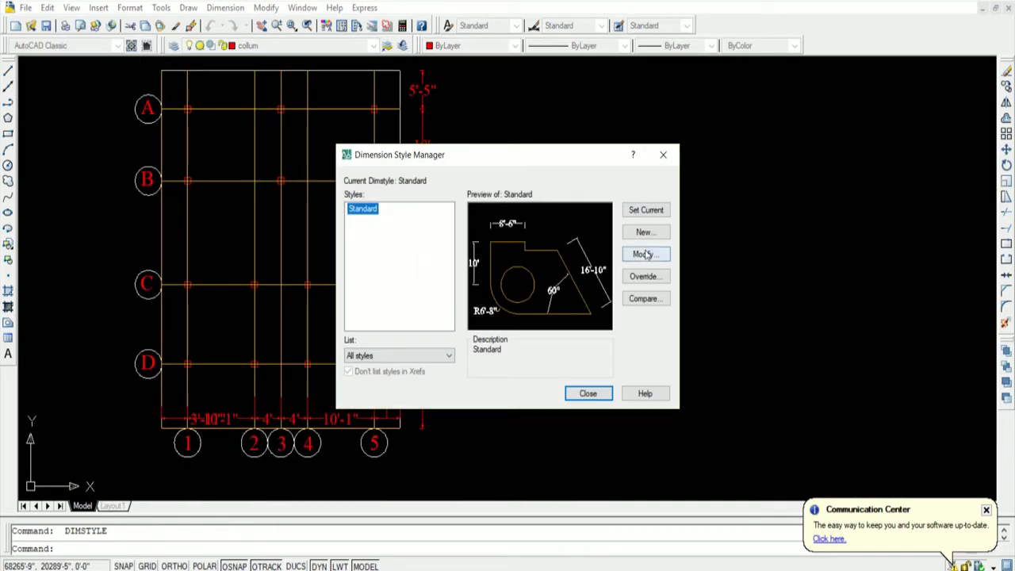
# Try a 1'-3" text height in the Standard dimension style and check the labels
pyautogui.click(646, 254)
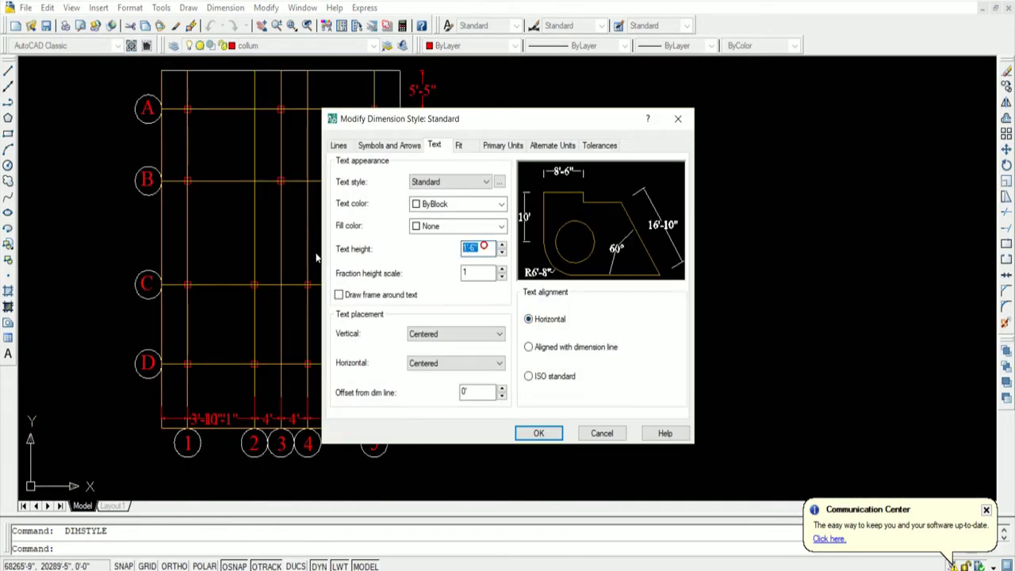
pyautogui.click(521, 432)
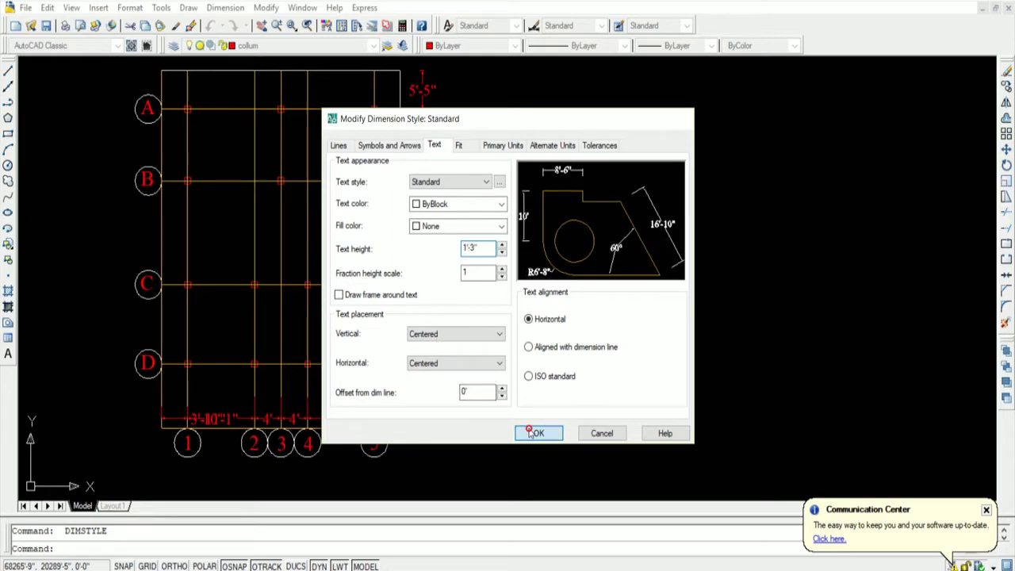
pyautogui.click(590, 394)
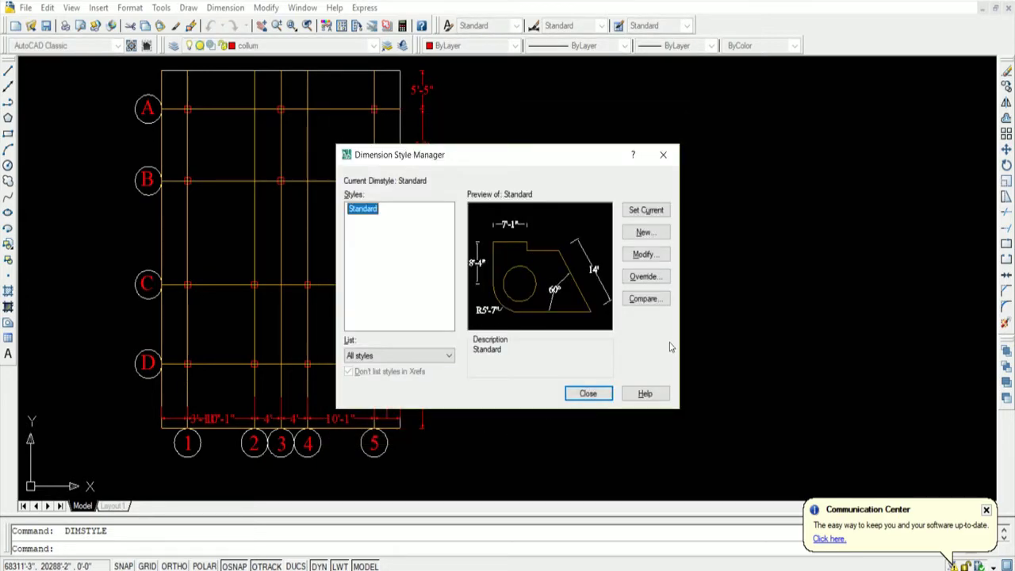
# Change the Standard style's dimension text height to 12
pyautogui.click(643, 255)
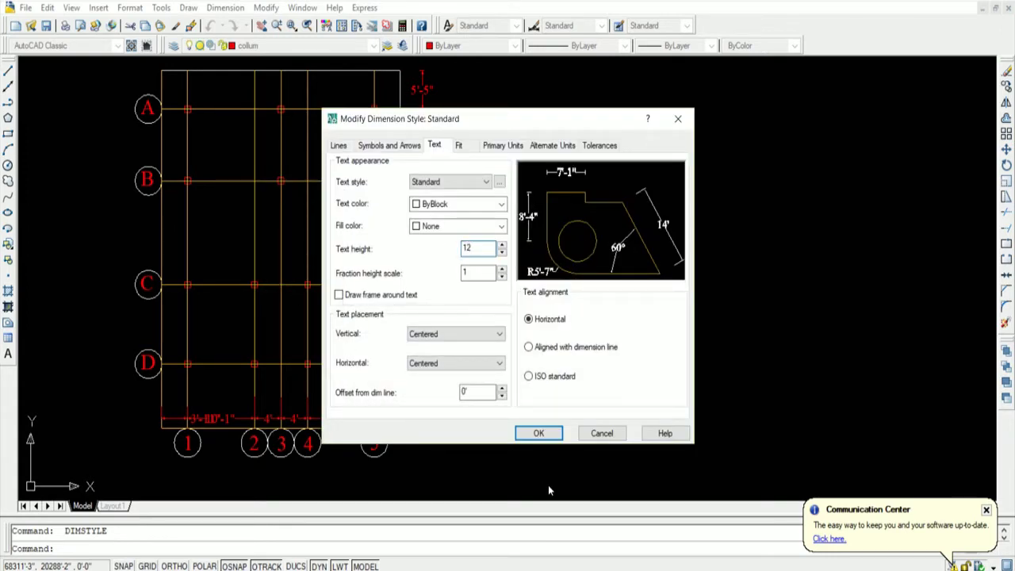
pyautogui.click(537, 433)
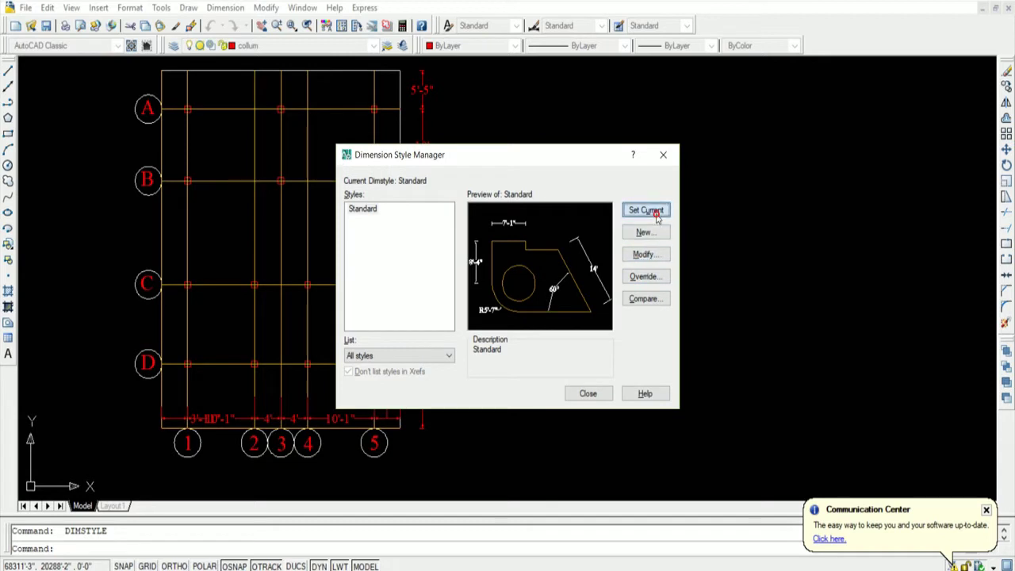
pyautogui.click(587, 394)
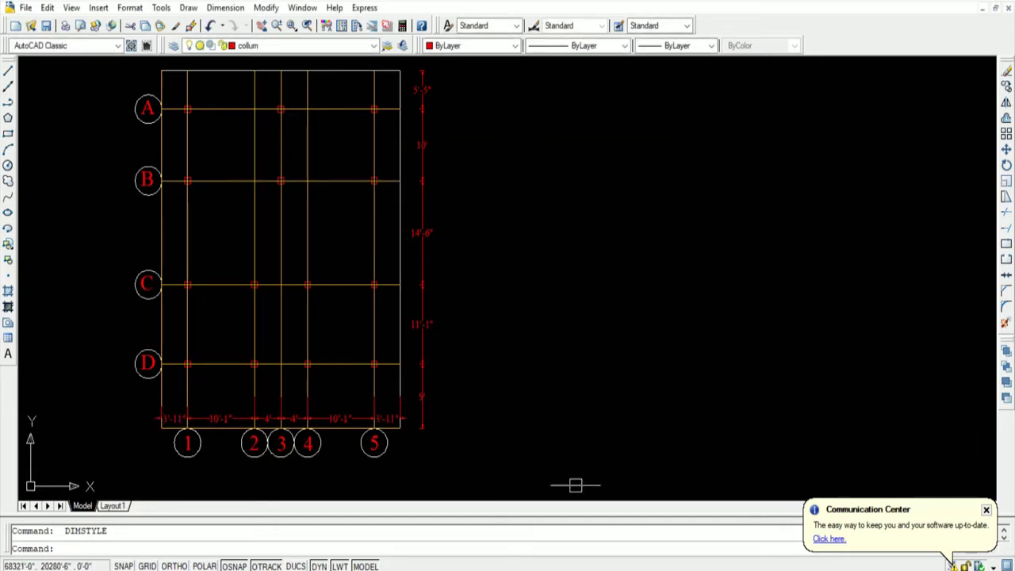
# Add a 36' overall width dimension above the grid's top edge
pyautogui.scroll(-2, 575, 479)
pyautogui.press('Escape')
pyautogui.scroll(2, 461, 262)
pyautogui.write('DAL')
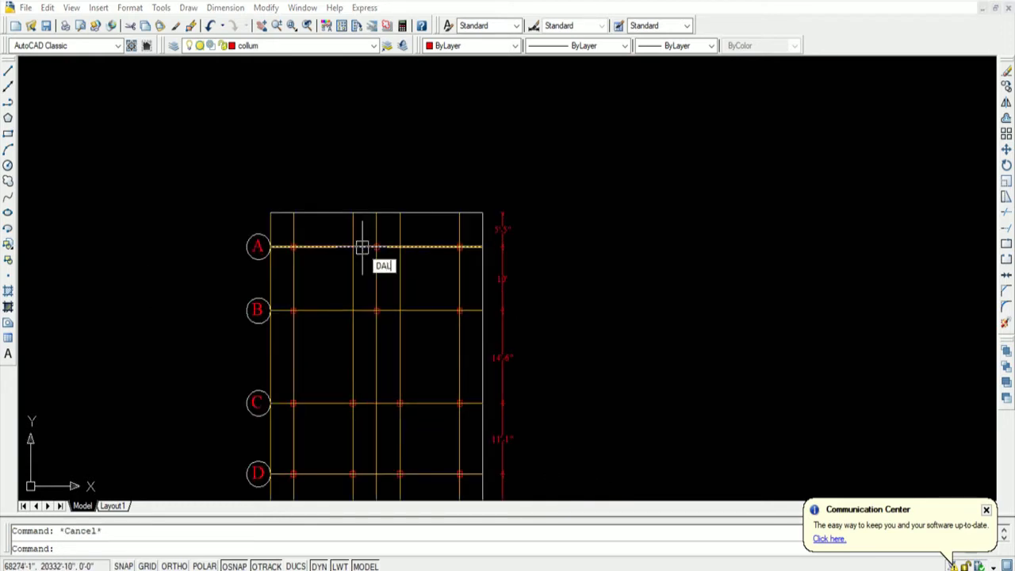
pyautogui.press('Return')
pyautogui.scroll(2, 292, 231)
pyautogui.scroll(1, 291, 232)
pyautogui.click(229, 175)
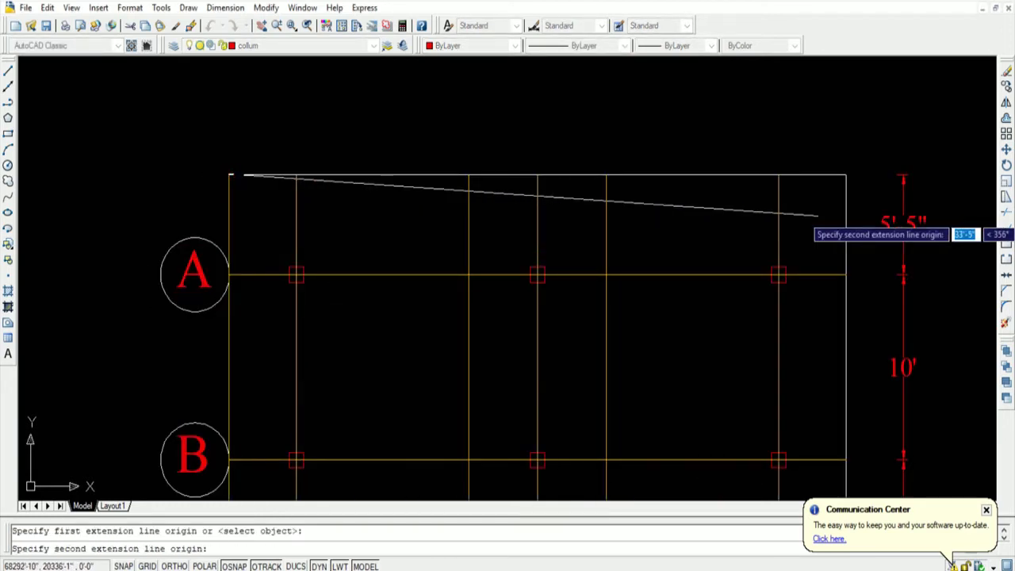
pyautogui.click(846, 175)
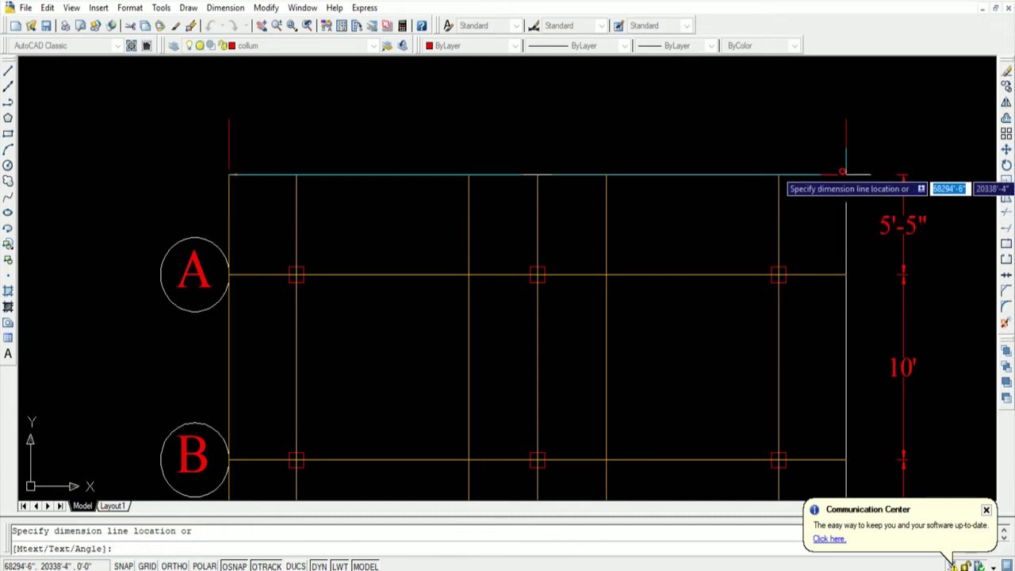
pyautogui.click(831, 131)
pyautogui.scroll(-3, 825, 127)
# Add the 50' overall height dimension along the grid's left side
pyautogui.press('Return')
pyautogui.scroll(2, 579, 468)
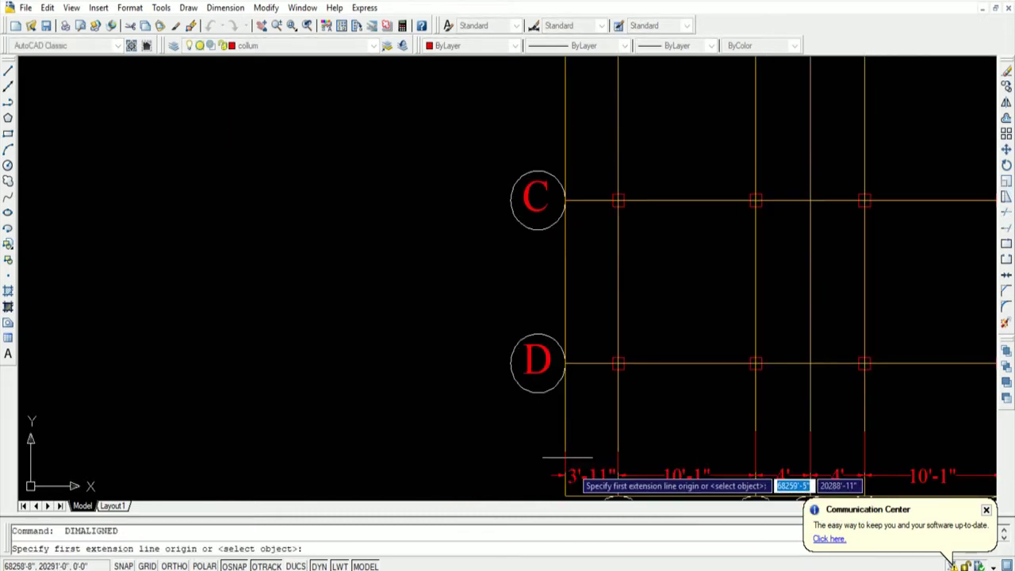
pyautogui.scroll(-1, 587, 464)
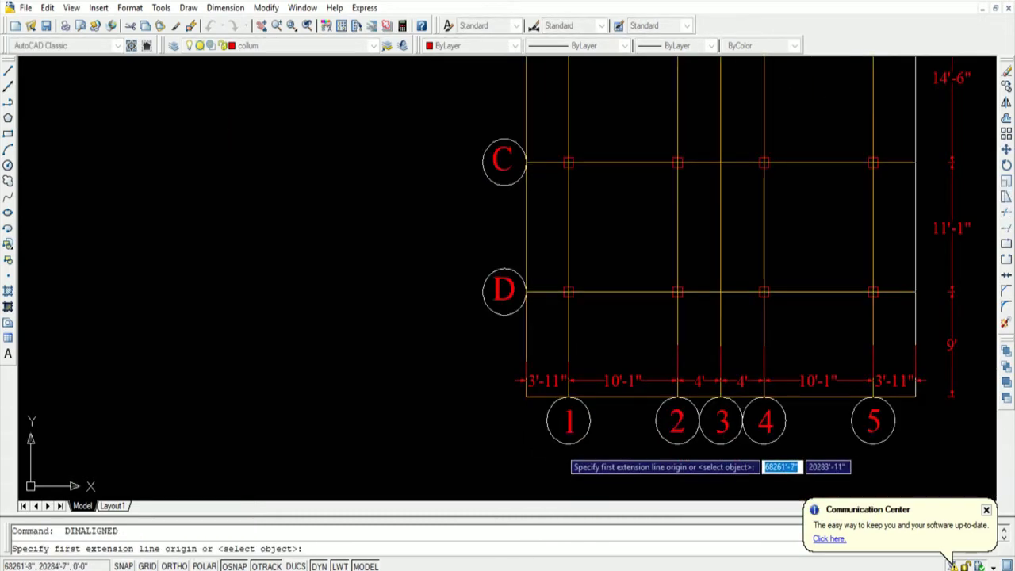
pyautogui.click(527, 398)
pyautogui.scroll(-4, 468, 412)
pyautogui.scroll(3, 524, 194)
pyautogui.scroll(5, 508, 180)
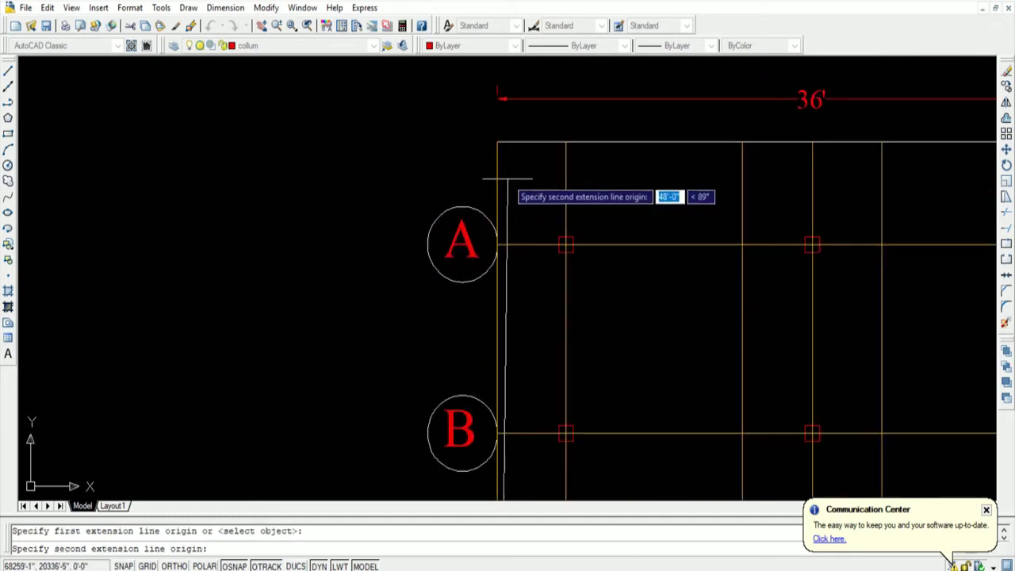
pyautogui.click(498, 142)
pyautogui.scroll(-5, 498, 143)
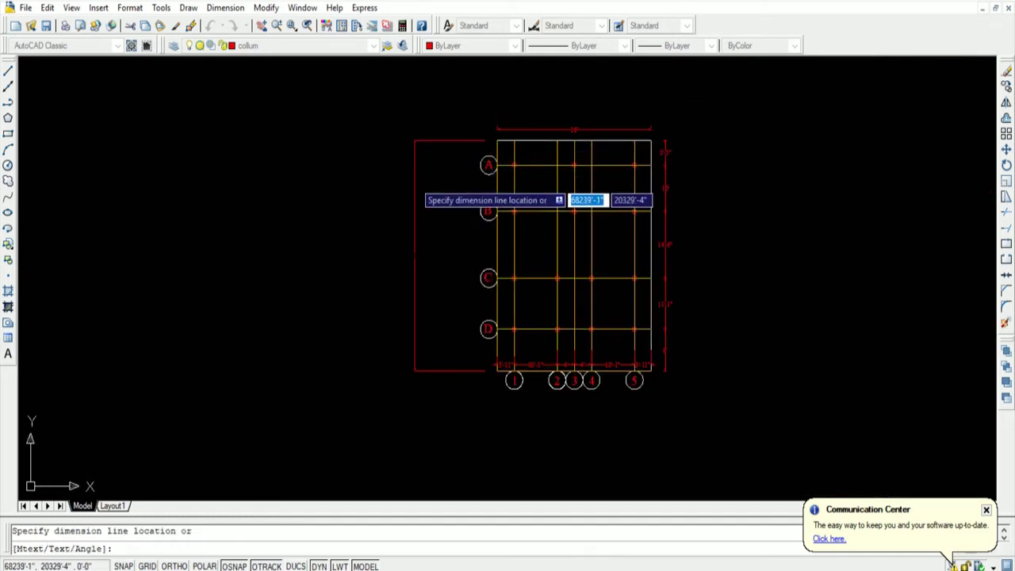
pyautogui.click(464, 207)
pyautogui.scroll(-4, 403, 265)
pyautogui.scroll(3, 463, 252)
pyautogui.scroll(3, 459, 259)
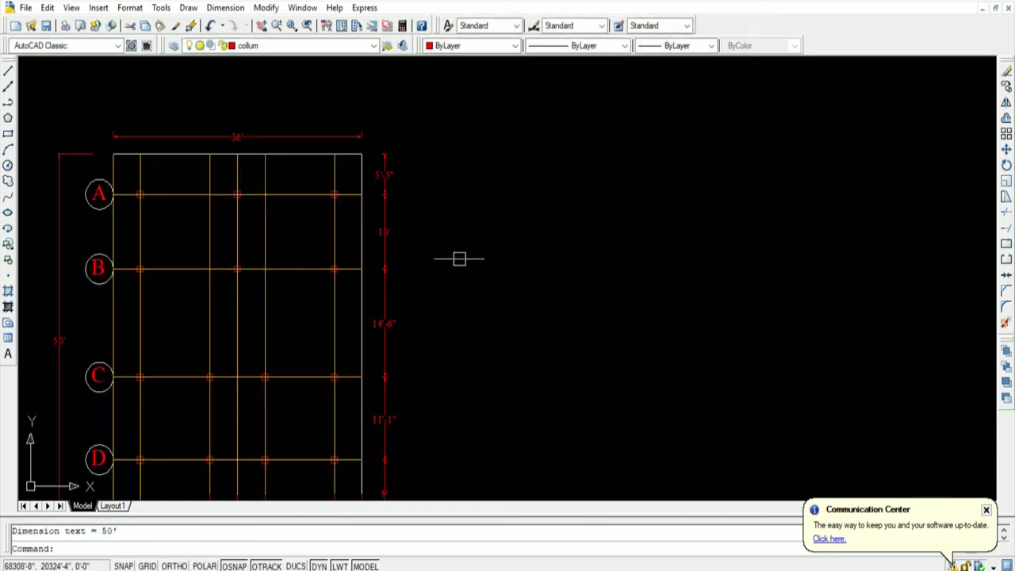
pyautogui.scroll(-2, 460, 258)
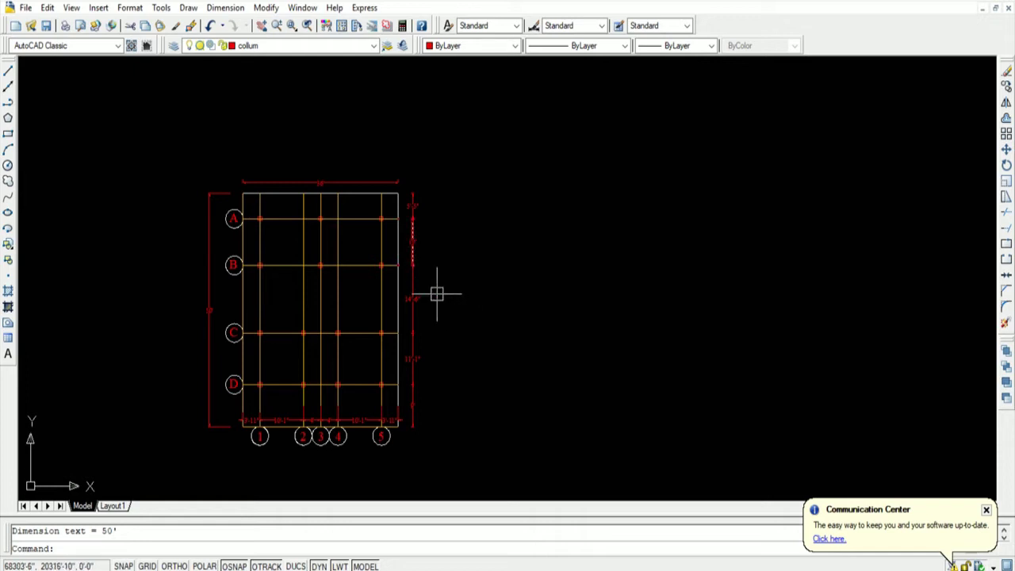
# Move the right-side dimension chain onto the Window layer
pyautogui.click(412, 274)
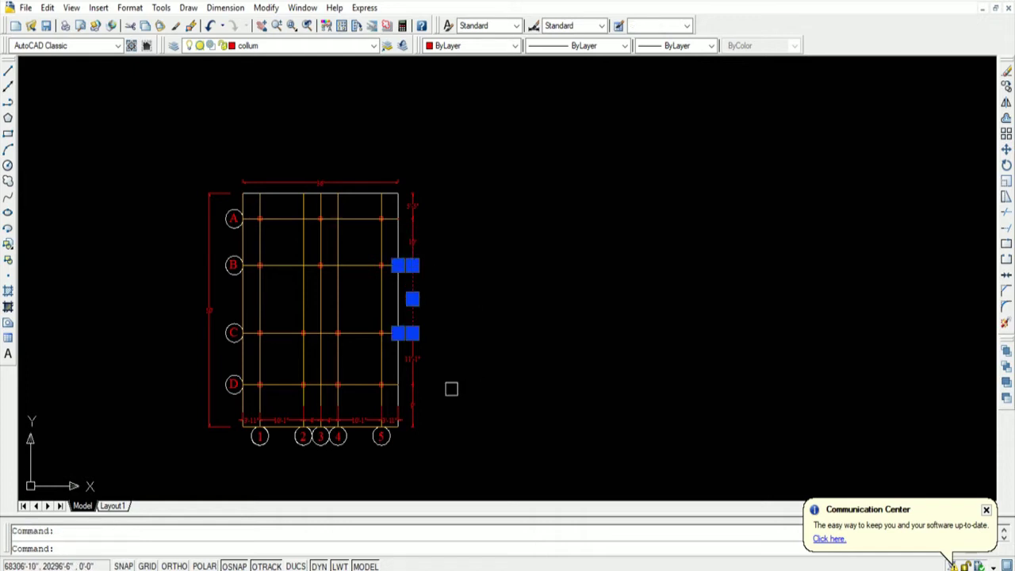
pyautogui.scroll(2, 451, 389)
pyautogui.click(493, 449)
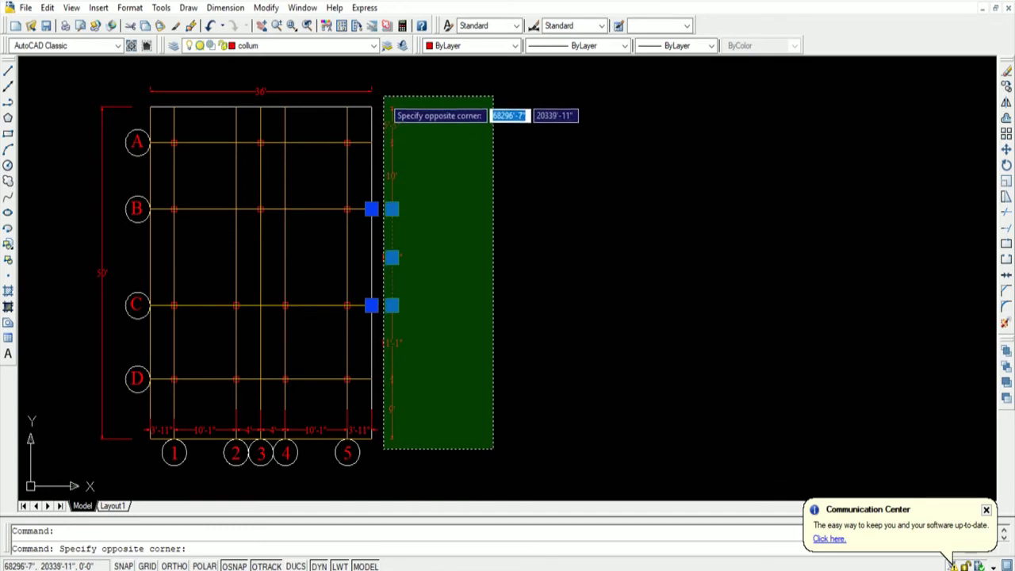
pyautogui.click(384, 97)
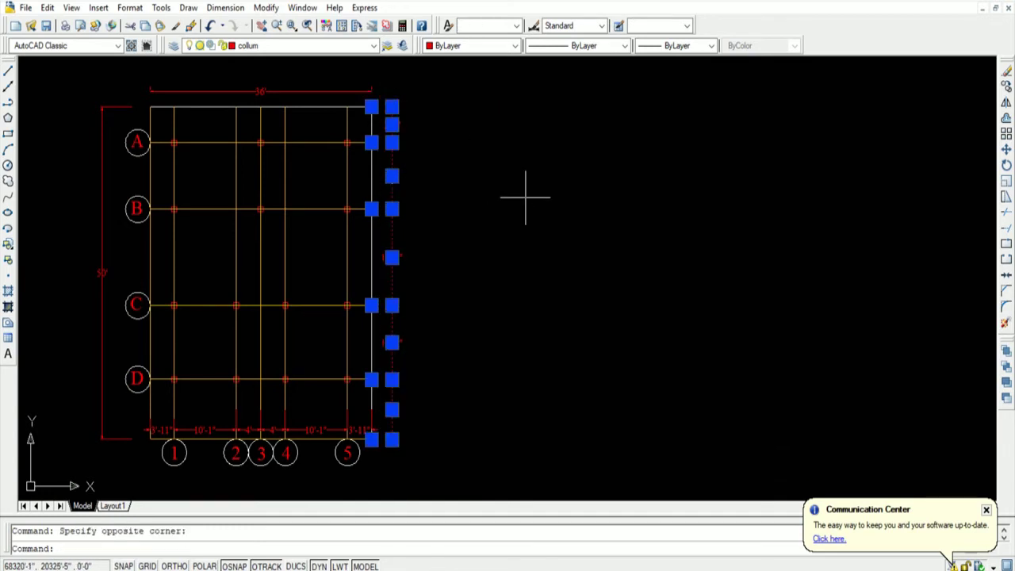
pyautogui.click(365, 45)
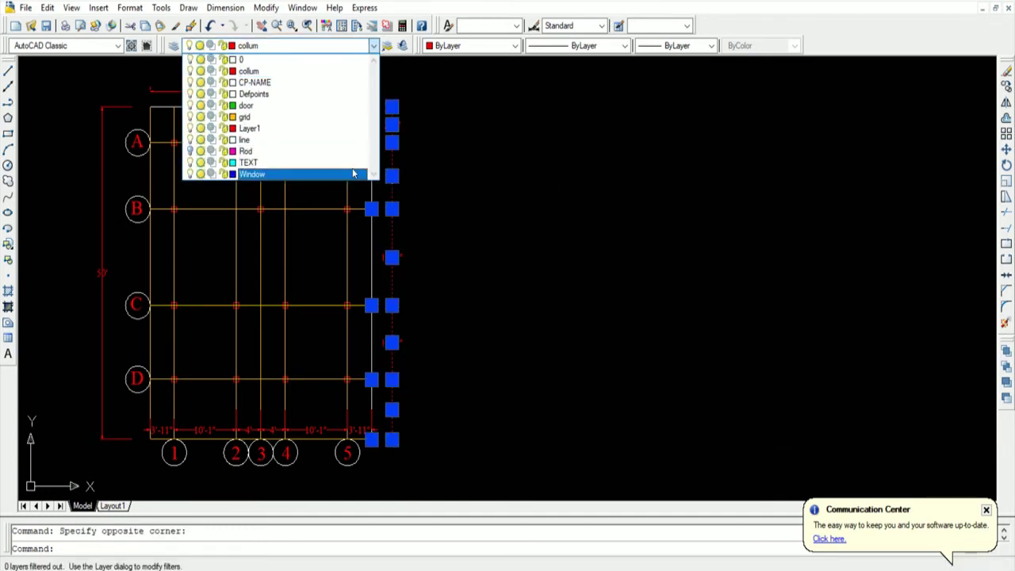
pyautogui.click(353, 173)
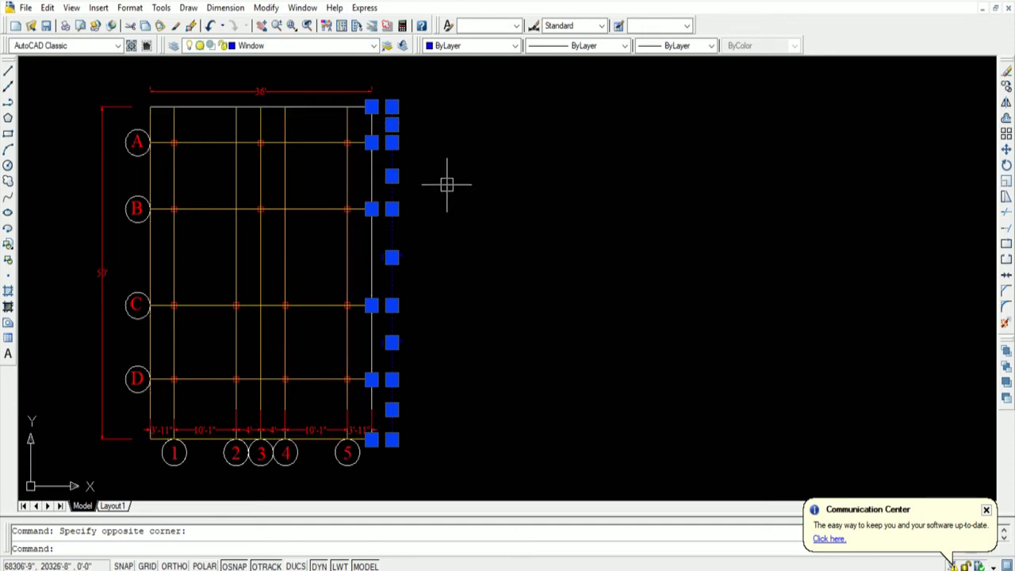
pyautogui.press('Escape')
pyautogui.scroll(-1, 392, 103)
pyautogui.scroll(2, 392, 103)
# Move the top and left overall dimensions and the bottom chain onto the Window layer
pyautogui.click(461, 143)
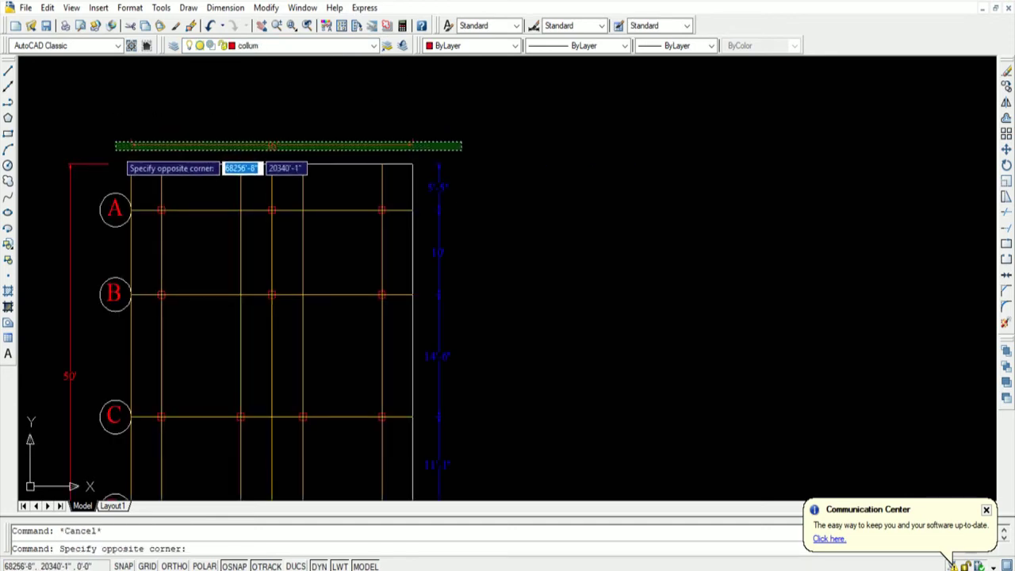
pyautogui.click(117, 148)
pyautogui.scroll(-2, 355, 125)
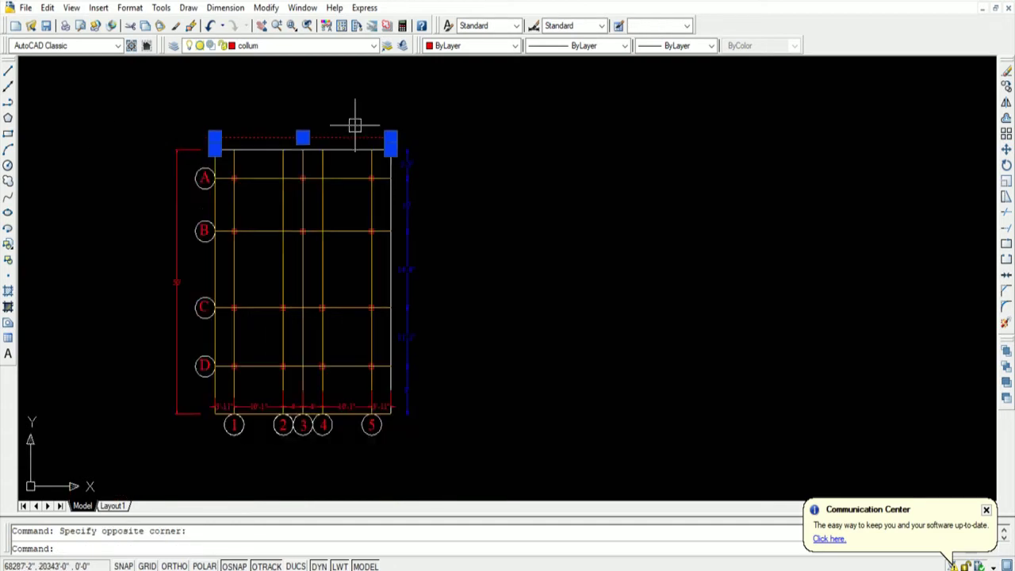
pyautogui.click(177, 187)
pyautogui.scroll(-1, 177, 182)
pyautogui.scroll(3, 222, 359)
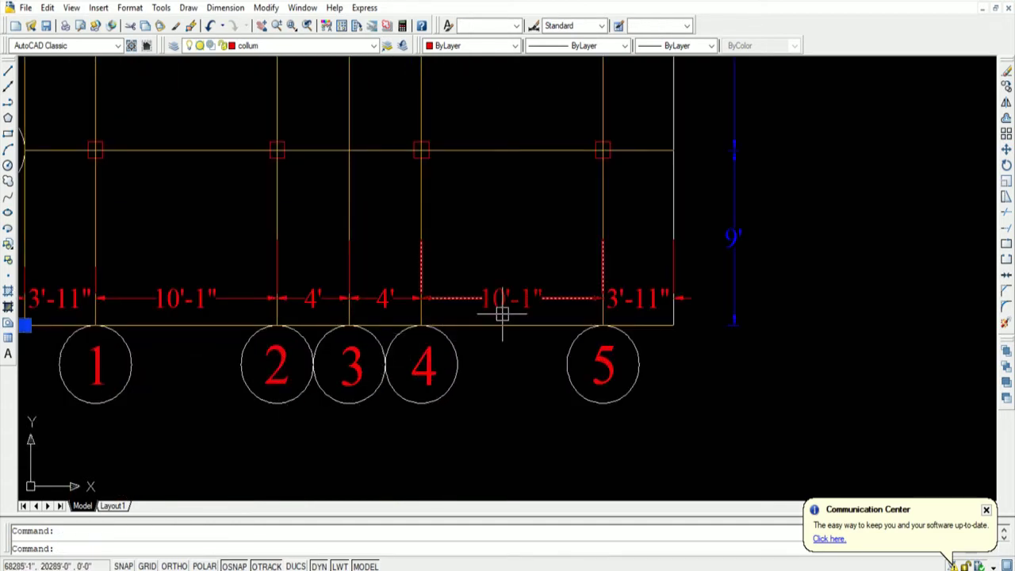
pyautogui.click(617, 295)
pyautogui.click(476, 299)
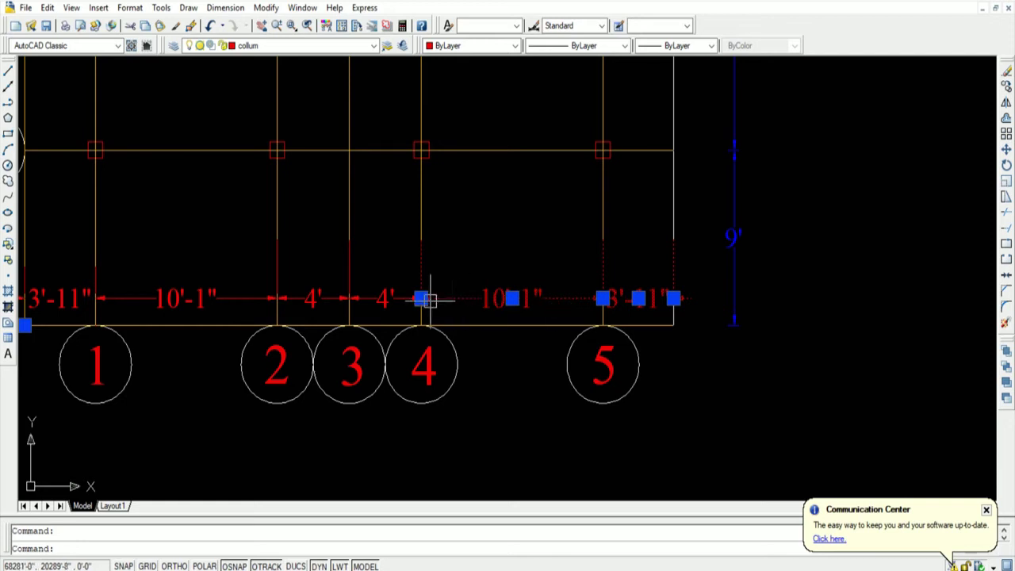
pyautogui.click(381, 298)
pyautogui.click(322, 299)
pyautogui.click(197, 298)
pyautogui.scroll(-3, 273, 287)
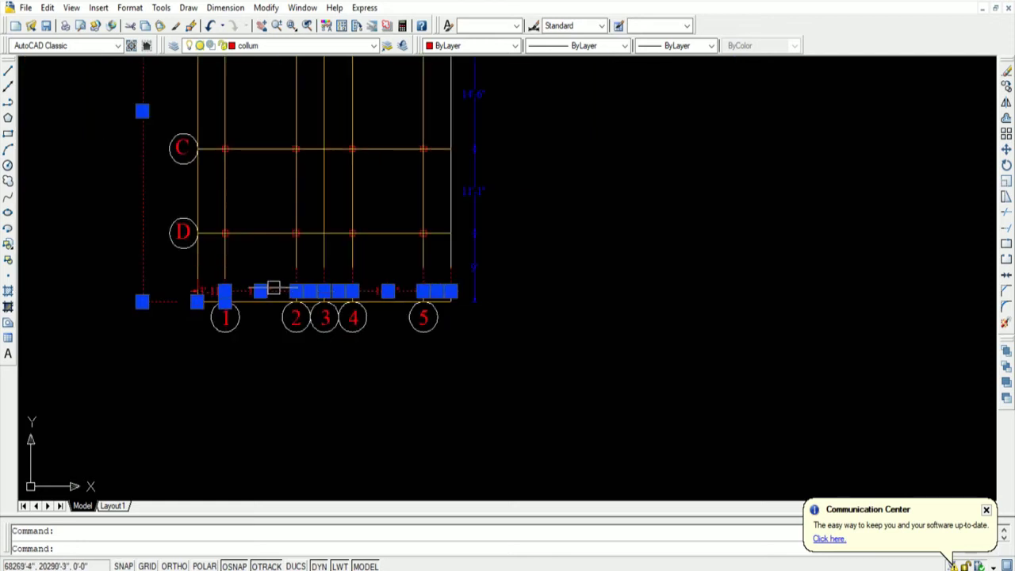
pyautogui.scroll(3, 214, 287)
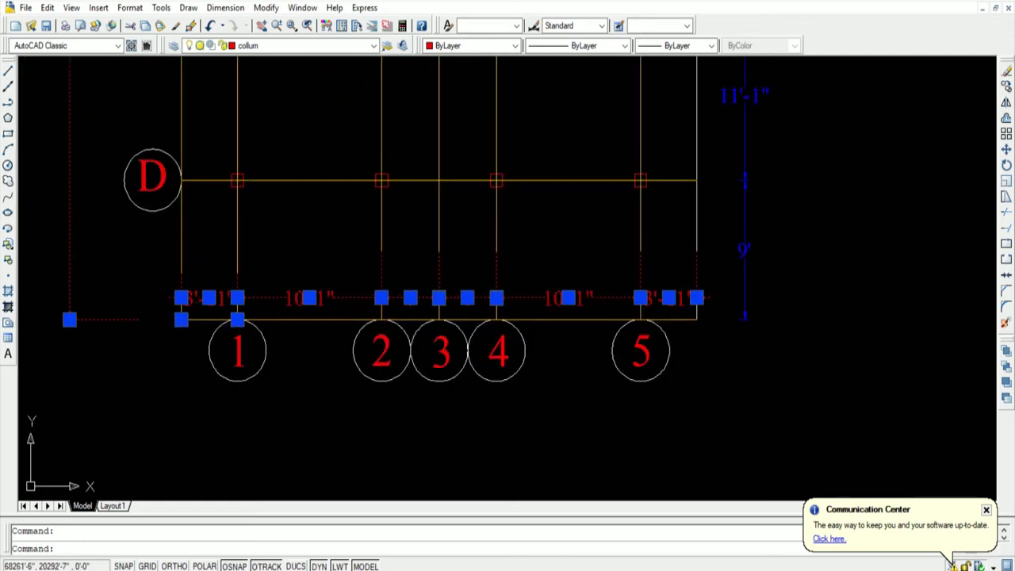
pyautogui.click(373, 45)
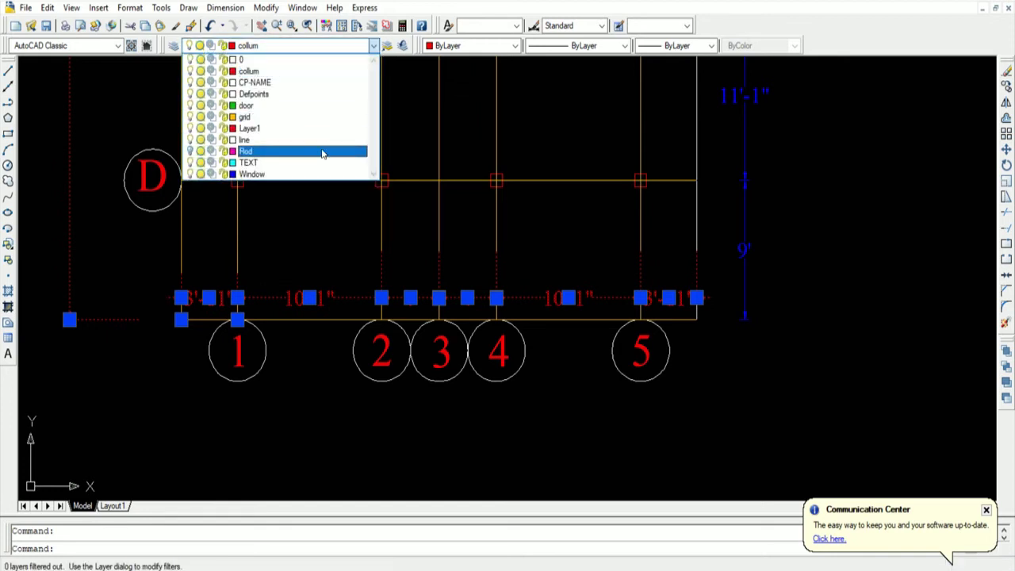
pyautogui.click(320, 171)
pyautogui.press('Escape')
# Zoom in and out to frame the whole grid plan with room below it for the title
pyautogui.scroll(-4, 263, 301)
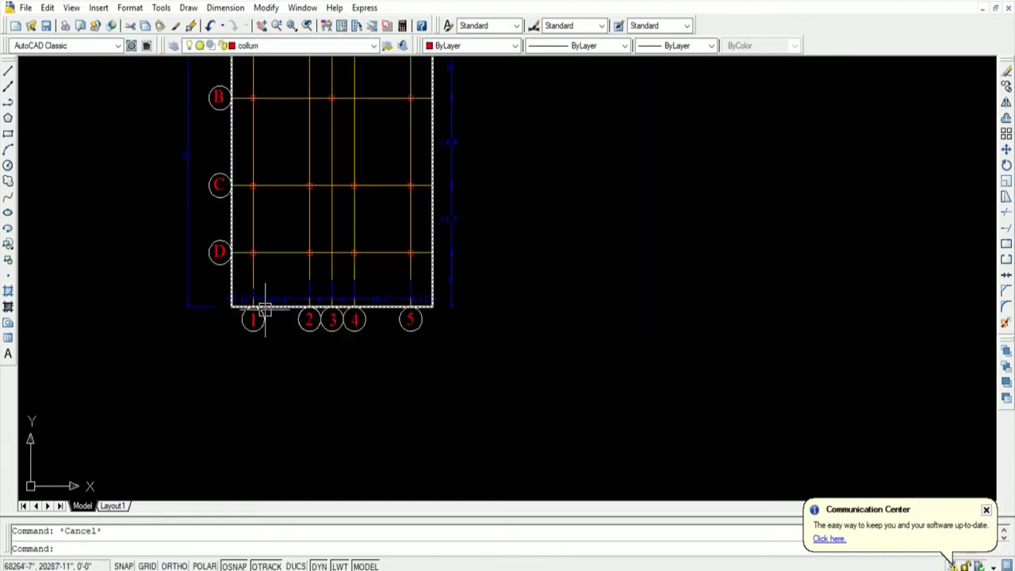
pyautogui.scroll(-2, 352, 165)
pyautogui.scroll(3, 336, 150)
pyautogui.scroll(-3, 302, 143)
pyautogui.scroll(3, 335, 156)
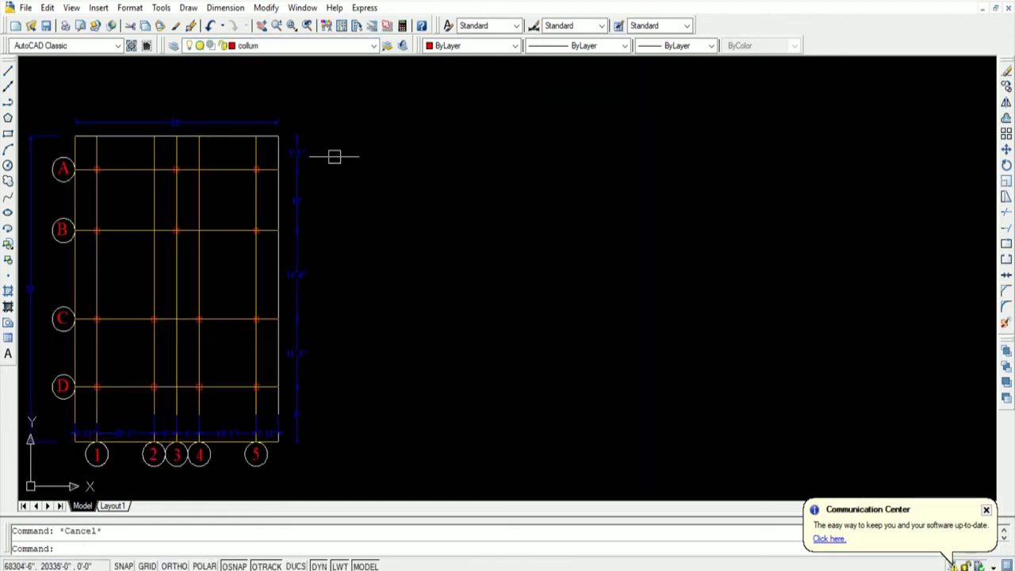
pyautogui.scroll(-2, 247, 211)
pyautogui.scroll(1, 245, 212)
pyautogui.scroll(2, 245, 213)
pyautogui.scroll(-1, 243, 211)
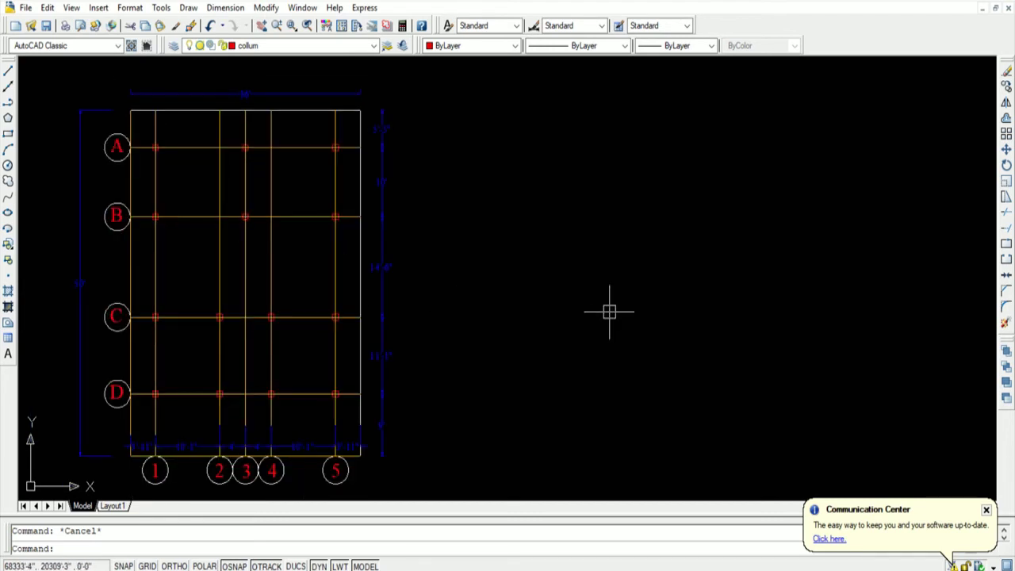
pyautogui.scroll(-2, 540, 256)
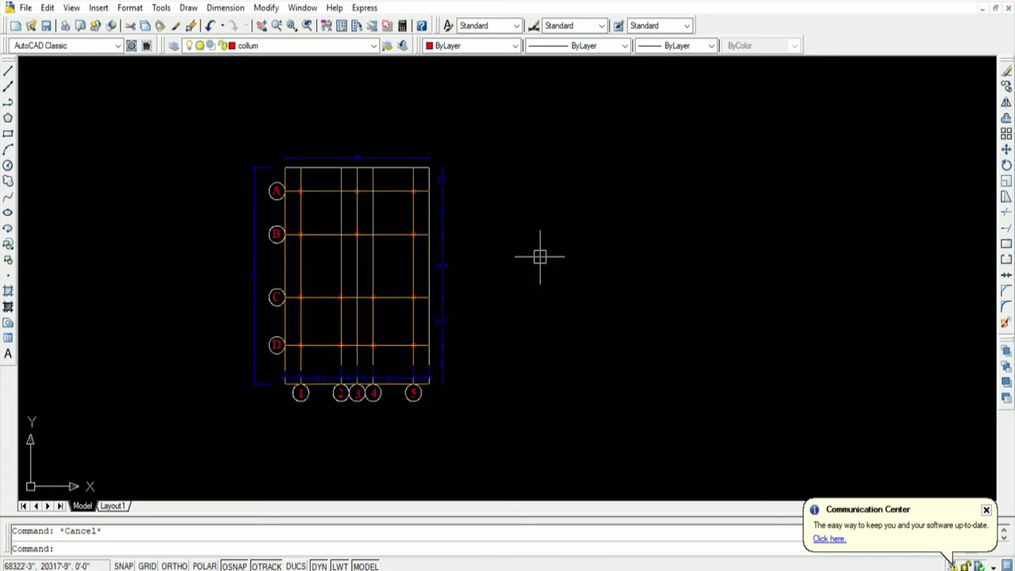
# Draw an MTEXT box (mt) below the grid plan to hold the 'Column Layout Plan' title
pyautogui.write('mt')
pyautogui.press('Return')
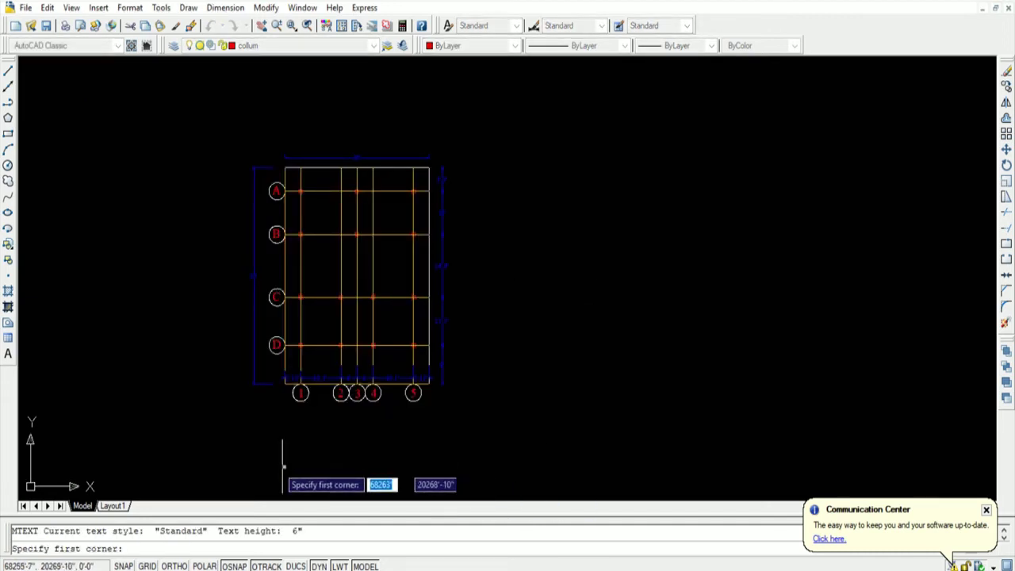
pyautogui.click(286, 425)
pyautogui.click(453, 476)
pyautogui.write('Column Layout Plan')
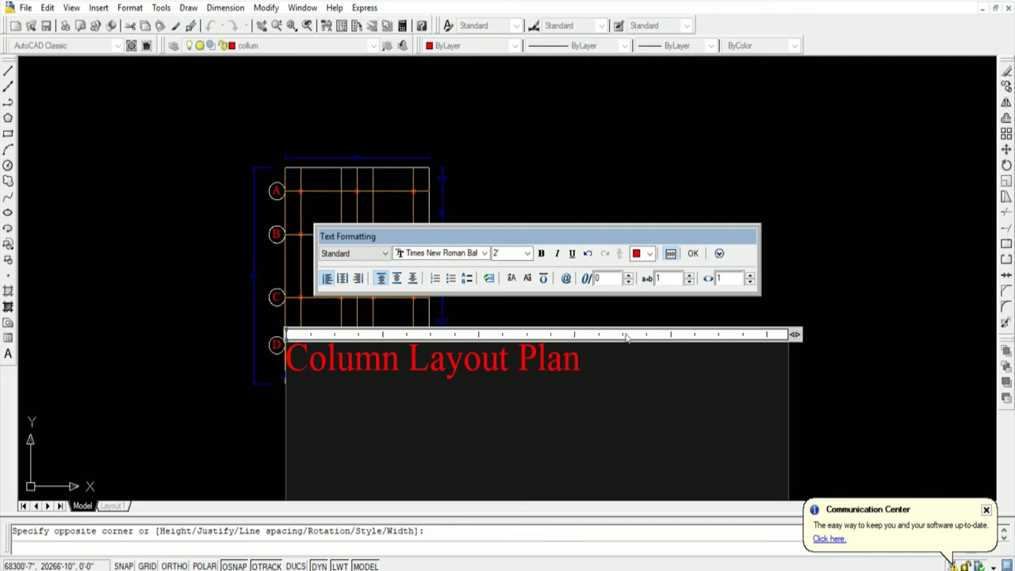
# Commit the red 'Column Layout Plan' title and drag it to sit centred beneath the grid
pyautogui.click(693, 253)
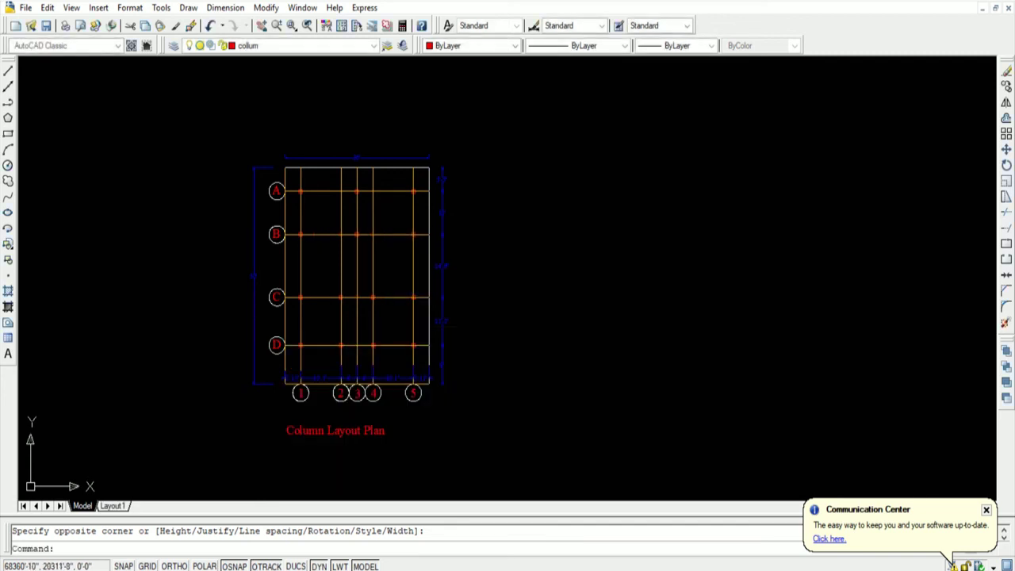
pyautogui.scroll(3, 307, 468)
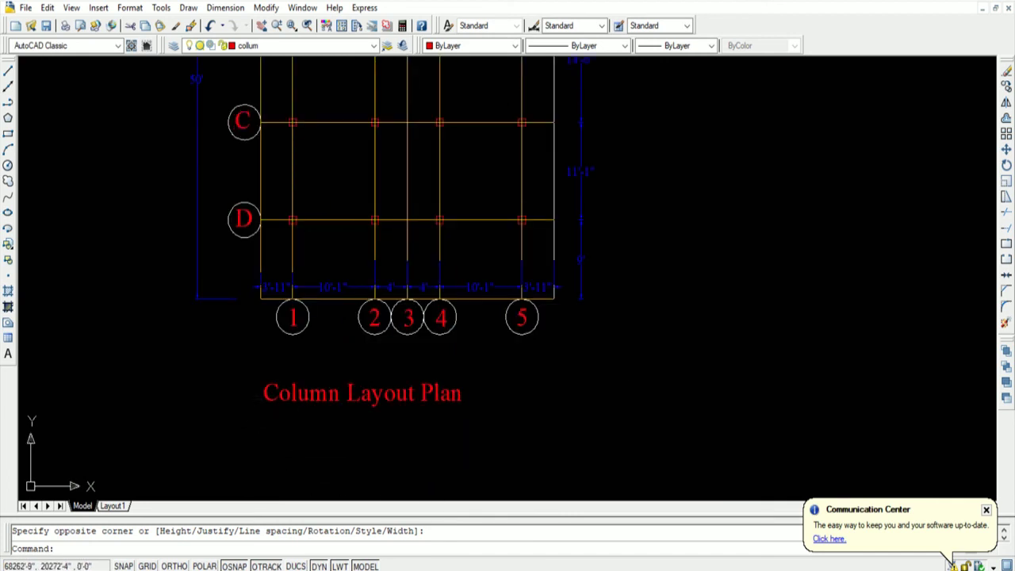
pyautogui.click(354, 394)
pyautogui.moveTo(354, 394); pyautogui.dragTo(420, 387)
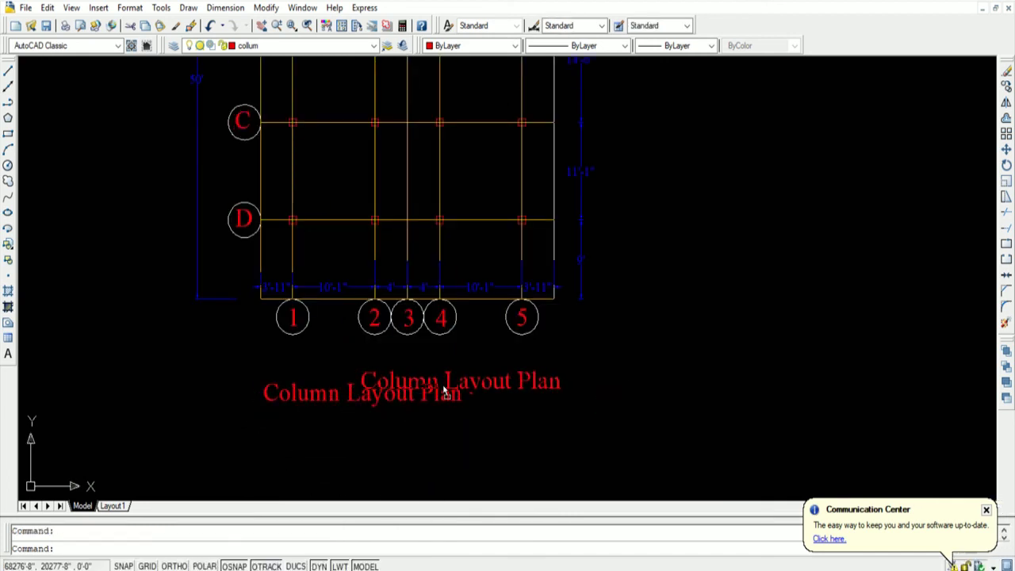
pyautogui.scroll(-2, 226, 450)
pyautogui.scroll(-2, 226, 450)
pyautogui.scroll(2, 437, 389)
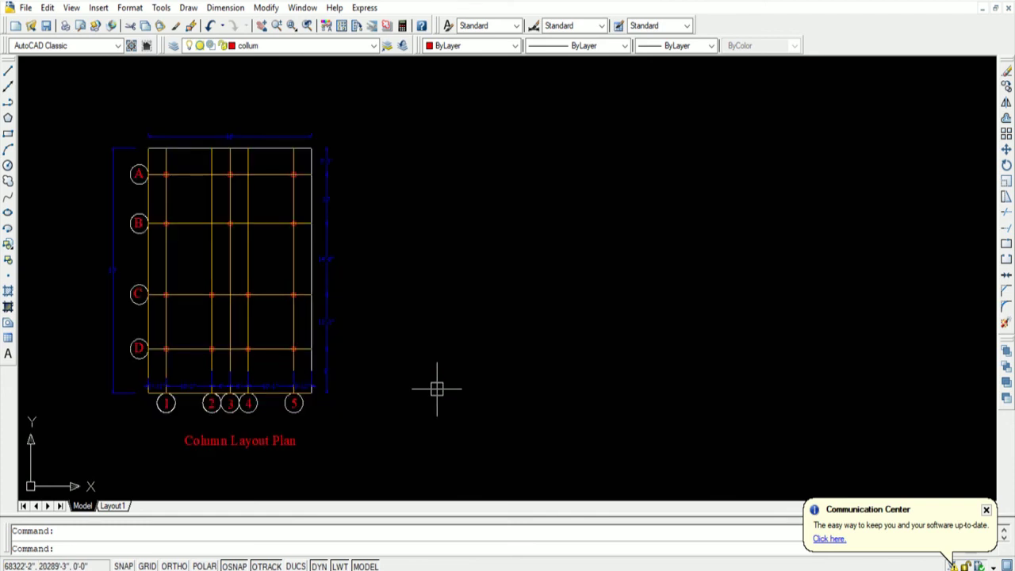
pyautogui.scroll(2, 350, 400)
pyautogui.scroll(-2, 349, 401)
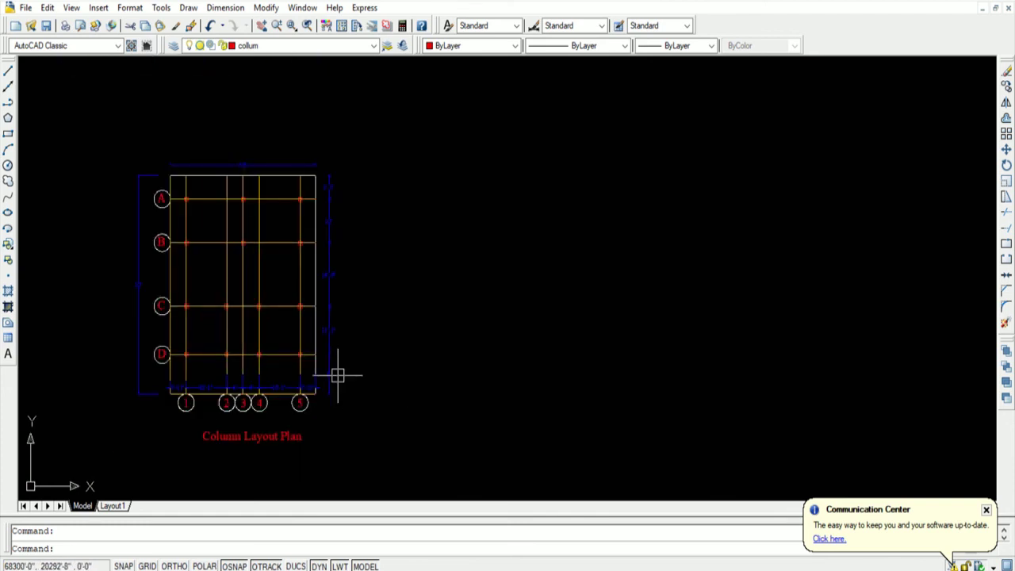
pyautogui.scroll(2, 338, 376)
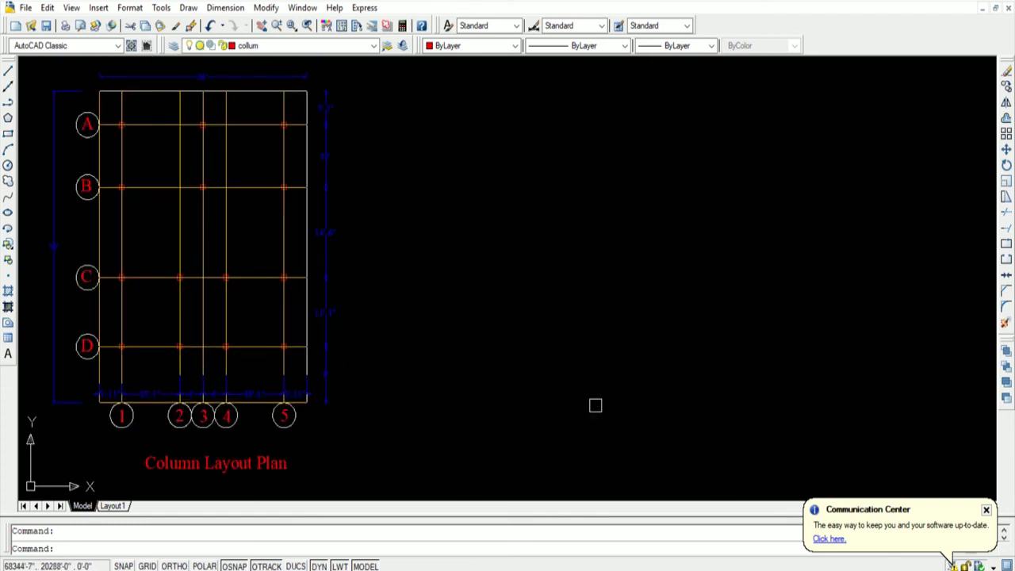